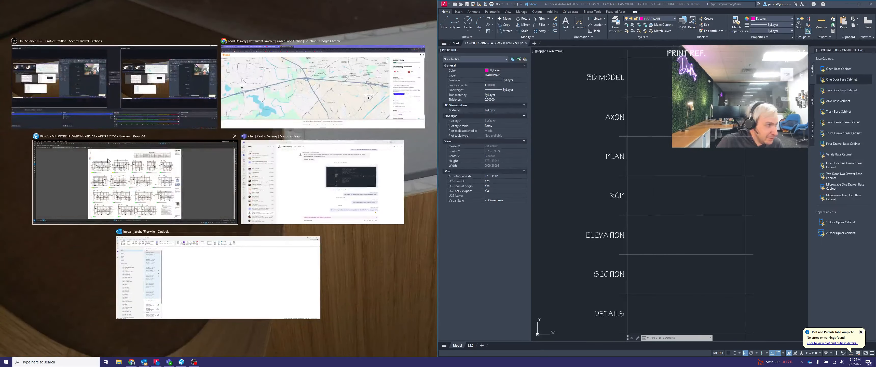
Switch to Bluebeam Revu, zoom to the Storage Room B1203 - B elevation, and size it and AutoCAD to sit side by side
{"action": "left_click", "coordinate": [129, 195]}
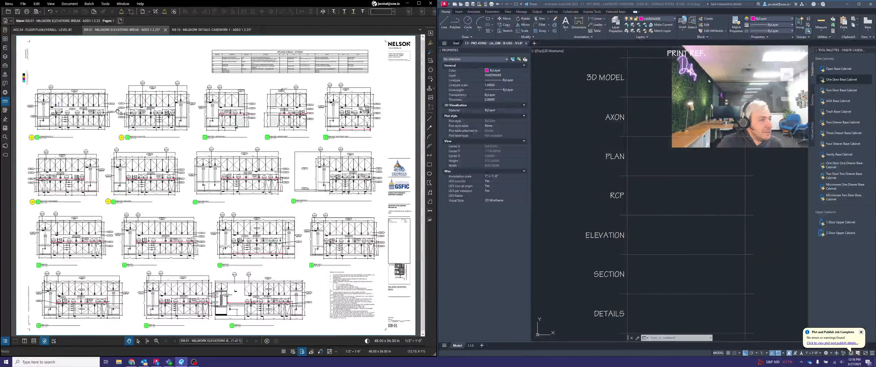
{"action": "scroll", "coordinate": [309, 188], "scroll_direction": "up", "scroll_amount": 5}
{"action": "left_click_drag", "start_coordinate": [309, 188], "coordinate": [230, 205]}
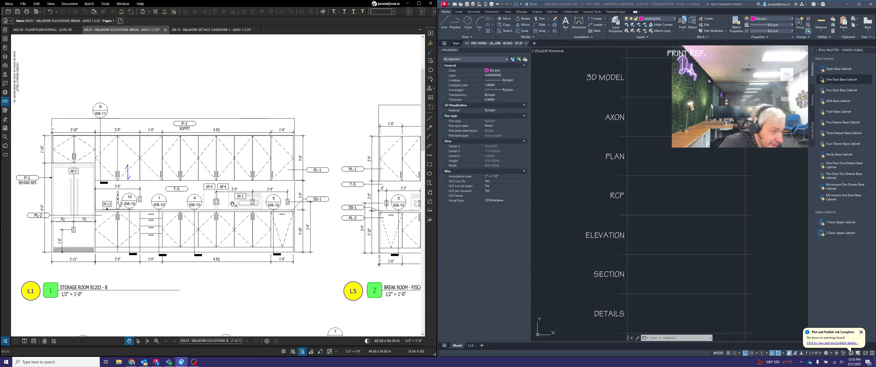
{"action": "left_click_drag", "start_coordinate": [394, 162], "coordinate": [352, 161]}
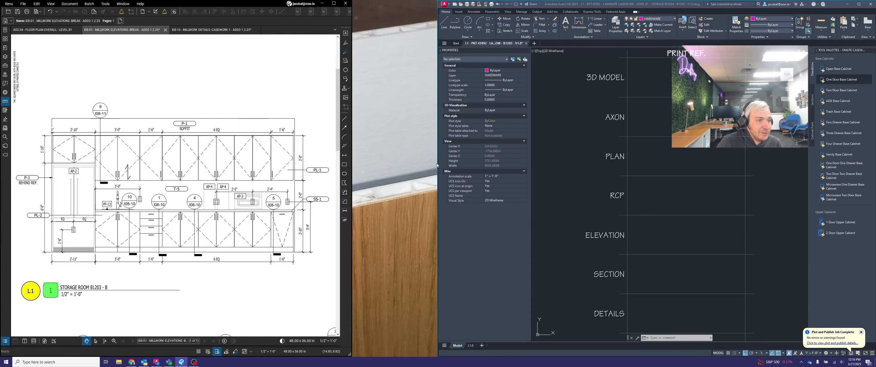
{"action": "left_click_drag", "start_coordinate": [437, 163], "coordinate": [352, 162]}
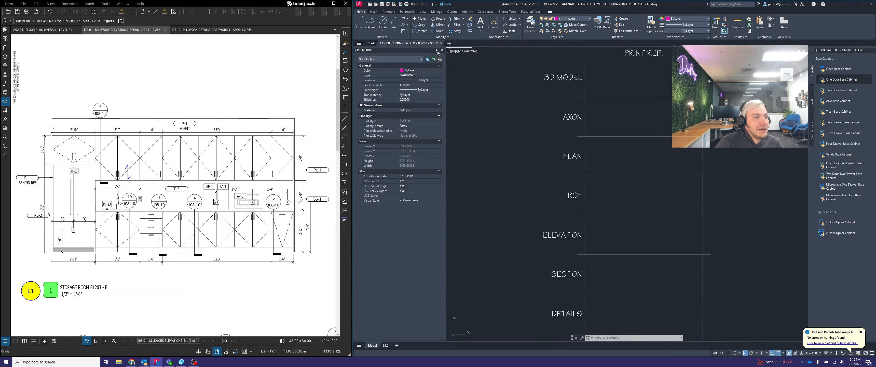
Auto-hide the Properties and Tool Palettes palettes and narrow their fly-out widths to free up the drawing area
{"action": "left_click", "coordinate": [438, 51]}
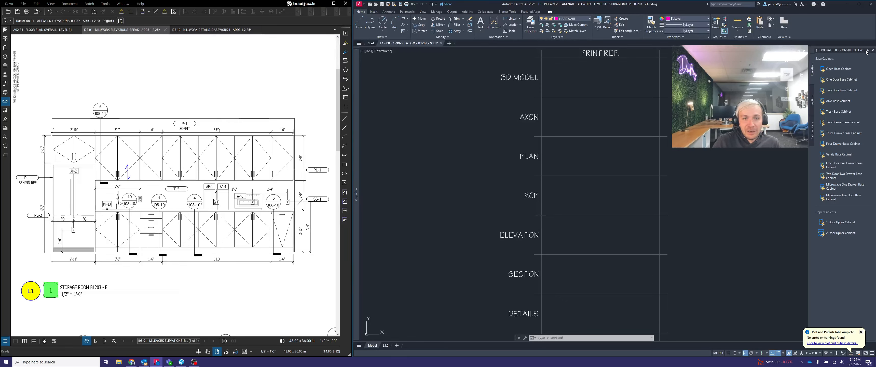
{"action": "left_click", "coordinate": [861, 55]}
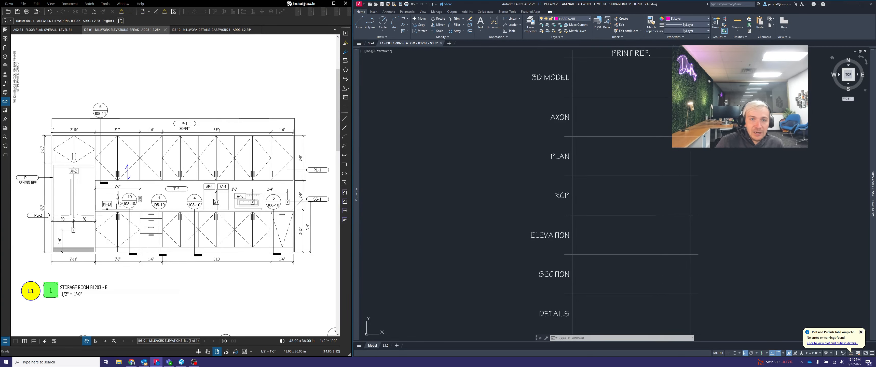
{"action": "mouse_move", "coordinate": [866, 61]}
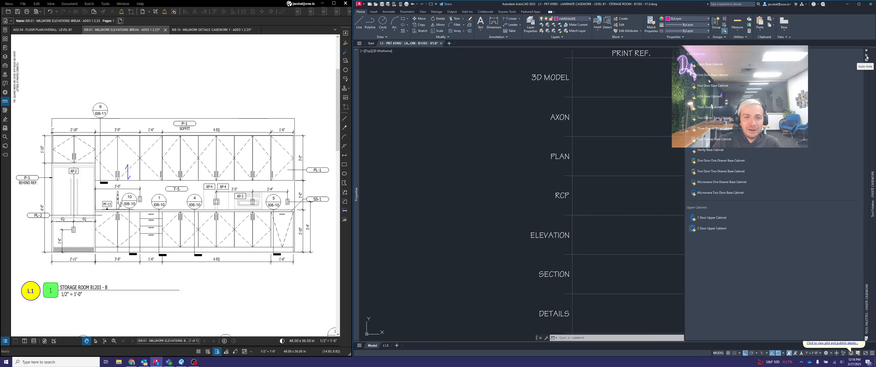
{"action": "left_click", "coordinate": [867, 57]}
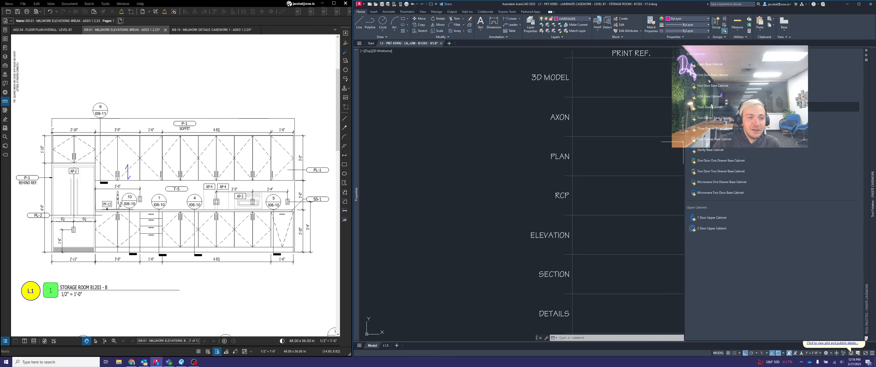
{"action": "left_click_drag", "start_coordinate": [744, 142], "coordinate": [784, 143]}
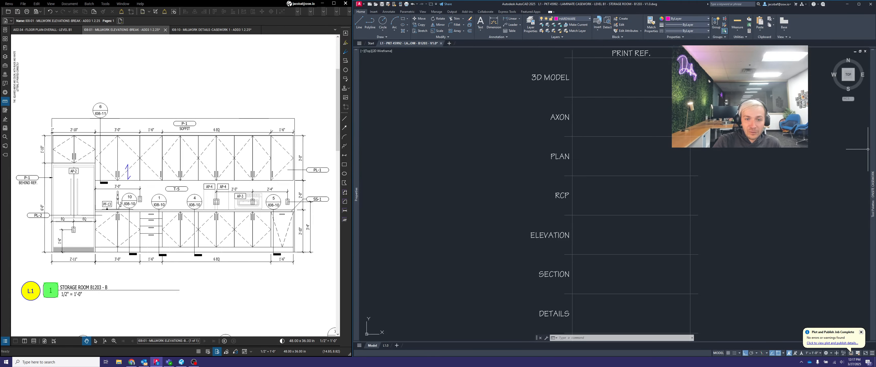
{"action": "mouse_move", "coordinate": [872, 149]}
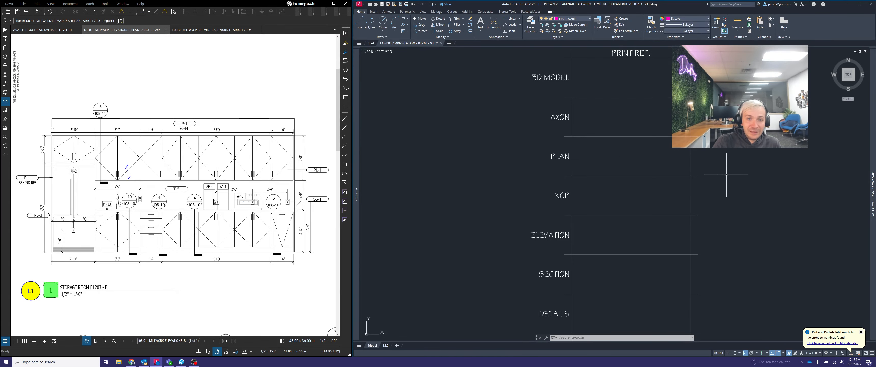
{"action": "mouse_move", "coordinate": [356, 164]}
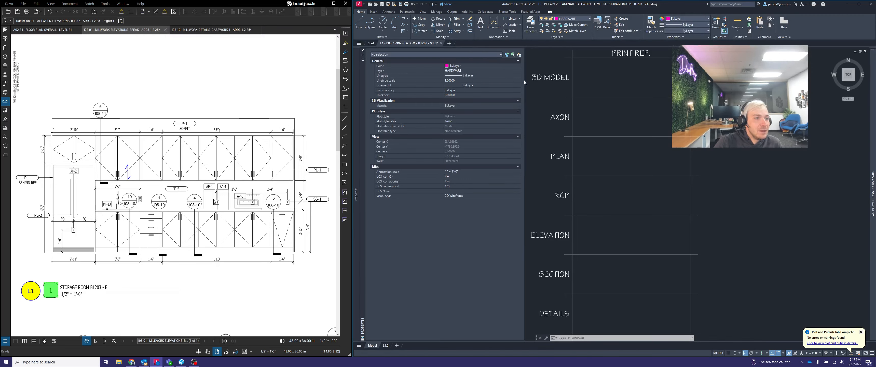
{"action": "left_click_drag", "start_coordinate": [524, 82], "coordinate": [486, 83]}
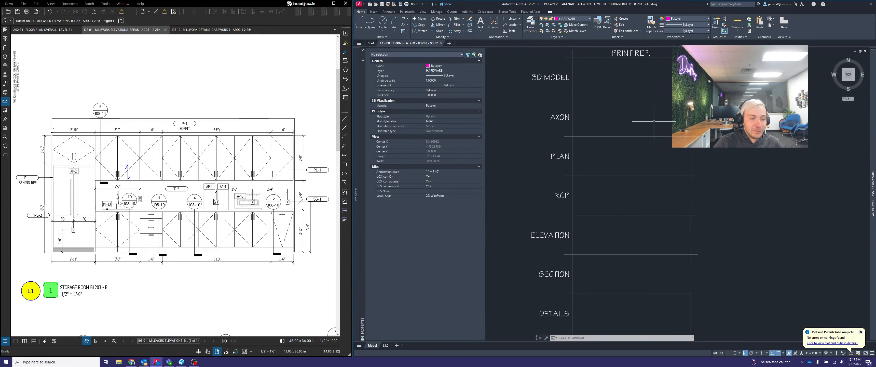
Examine the drawing's 2D layers in the layer manager and the current-layer list, choosing HARDWARE as the current layer
{"action": "left_click", "coordinate": [575, 18]}
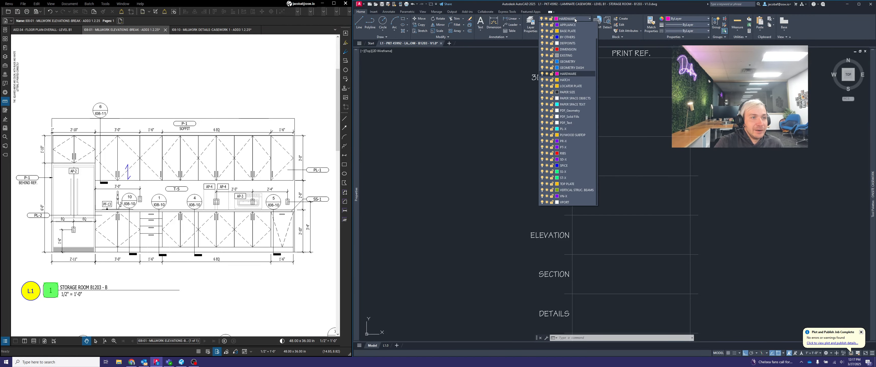
{"action": "left_click", "coordinate": [531, 27]}
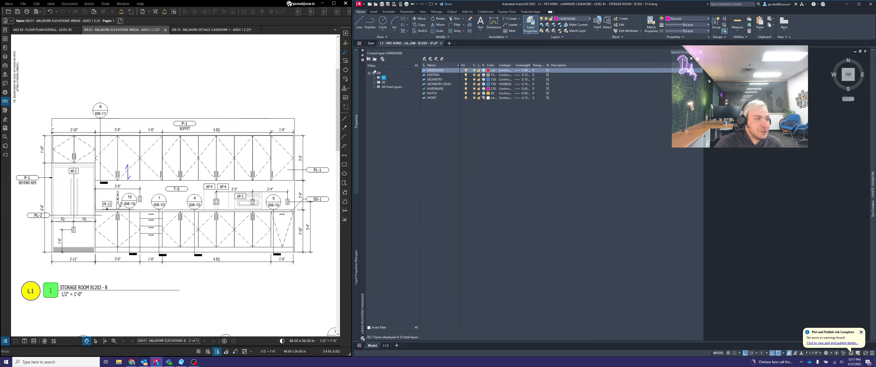
{"action": "left_click", "coordinate": [363, 51]}
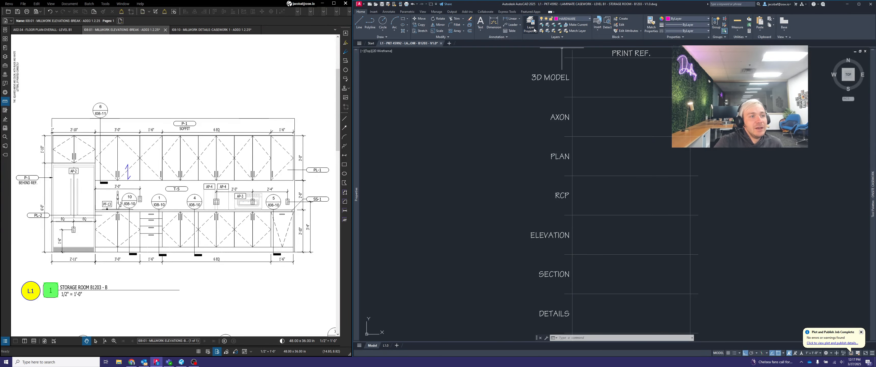
{"action": "left_click", "coordinate": [585, 19]}
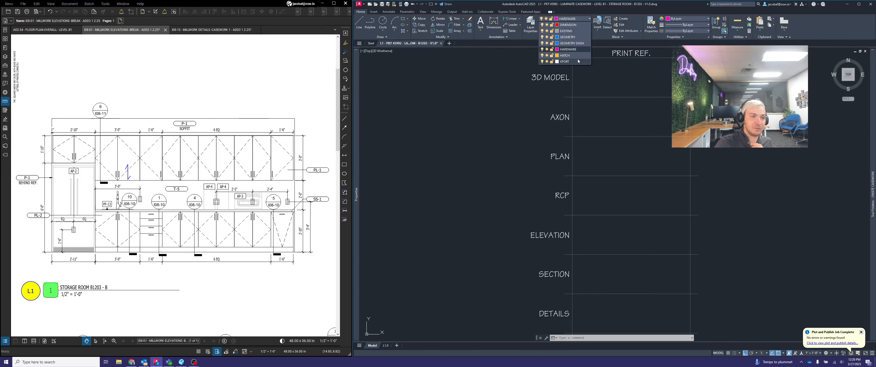
{"action": "left_click", "coordinate": [610, 70]}
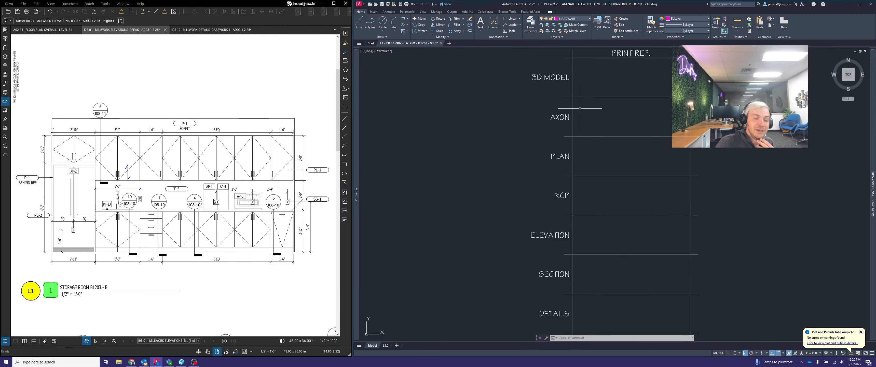
{"action": "mouse_move", "coordinate": [572, 75]}
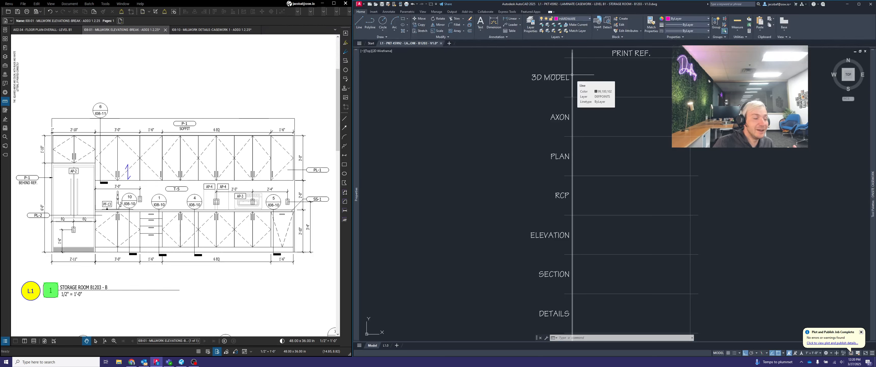
{"action": "left_click", "coordinate": [588, 20]}
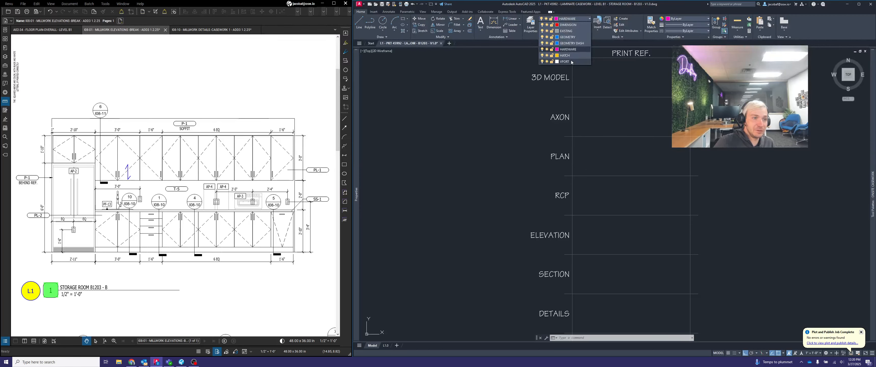
{"action": "left_click", "coordinate": [561, 49]}
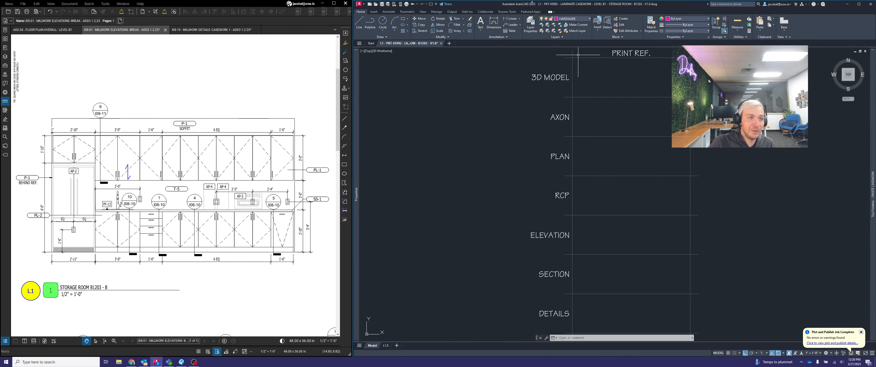
Compare the layers under the 3D filter with those under All Used Layers, and check the unfiltered current-layer list
{"action": "left_click", "coordinate": [529, 25]}
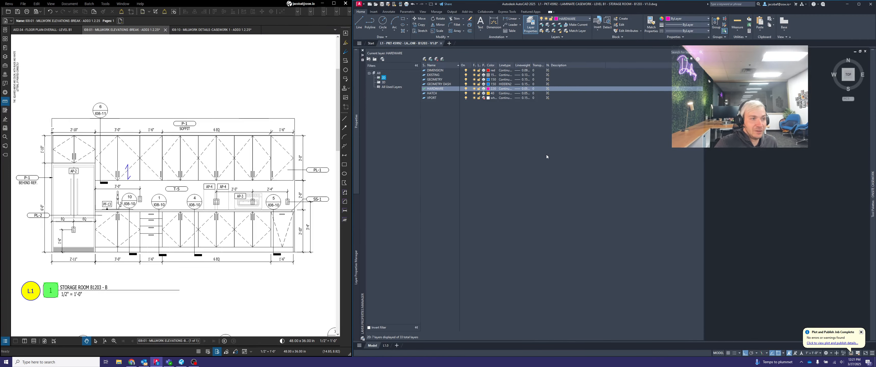
{"action": "left_click", "coordinate": [385, 83]}
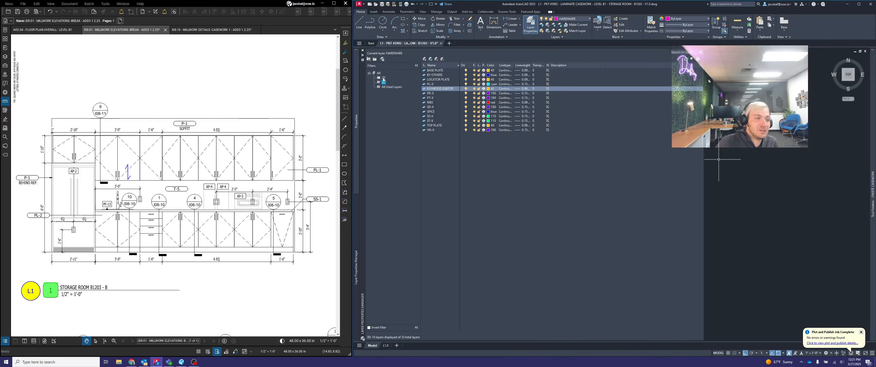
{"action": "left_click", "coordinate": [390, 88]}
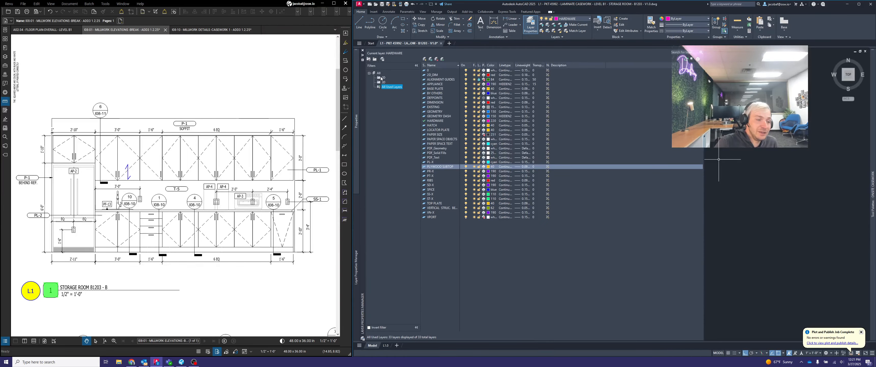
{"action": "left_click", "coordinate": [578, 19]}
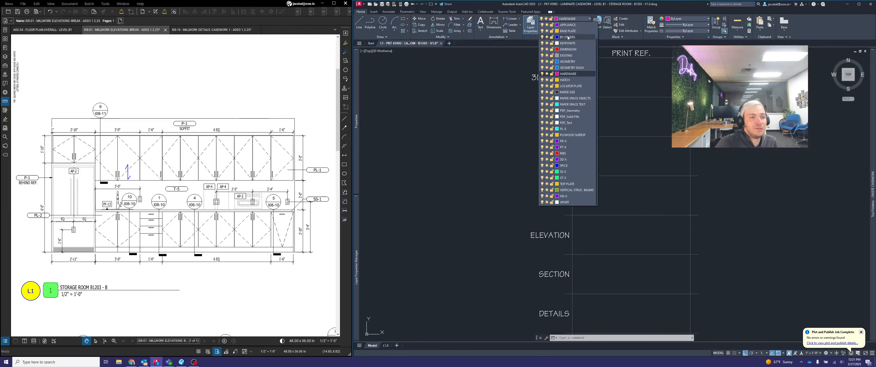
{"action": "left_click", "coordinate": [529, 26]}
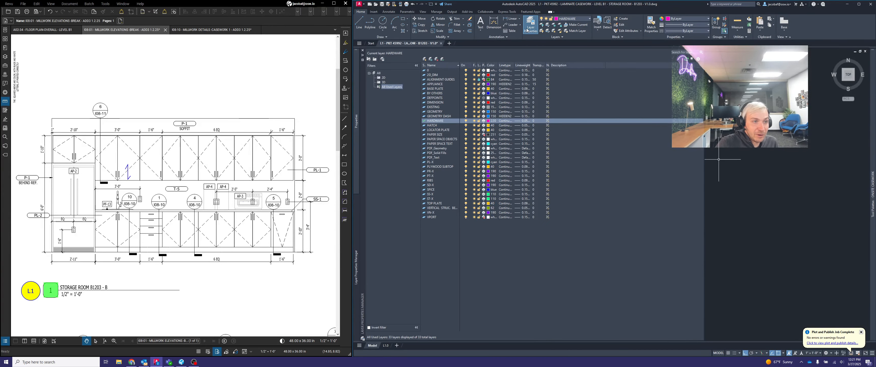
{"action": "left_click", "coordinate": [527, 29]}
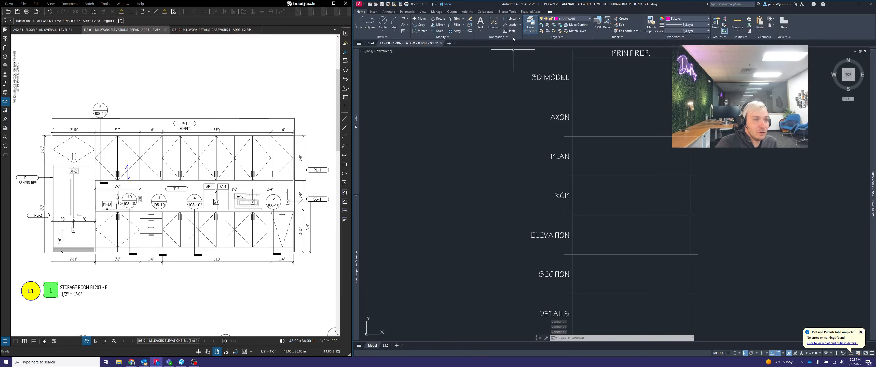
Set the layer filter back to the 2D group, close the layer manager, and check the shortened current-layer list
{"action": "mouse_move", "coordinate": [354, 222]}
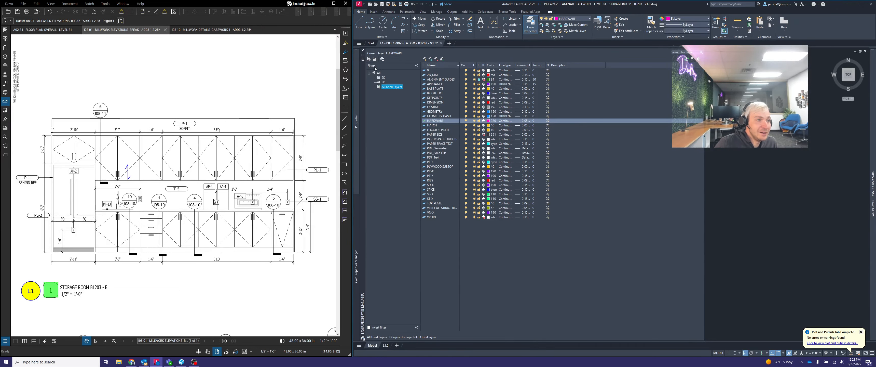
{"action": "left_click", "coordinate": [383, 77]}
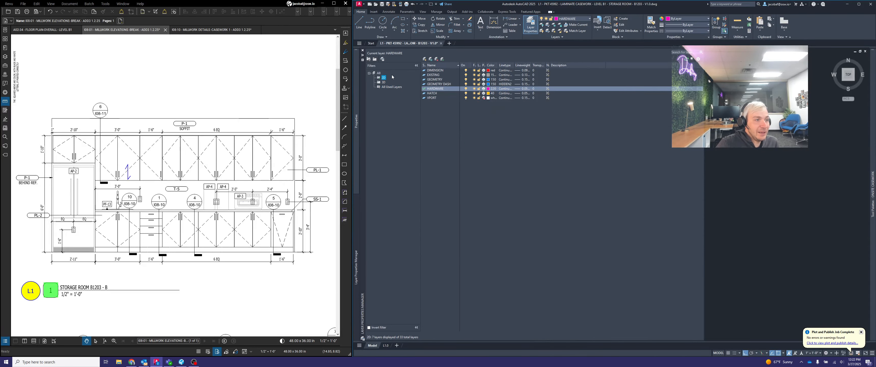
{"action": "left_click", "coordinate": [363, 50]}
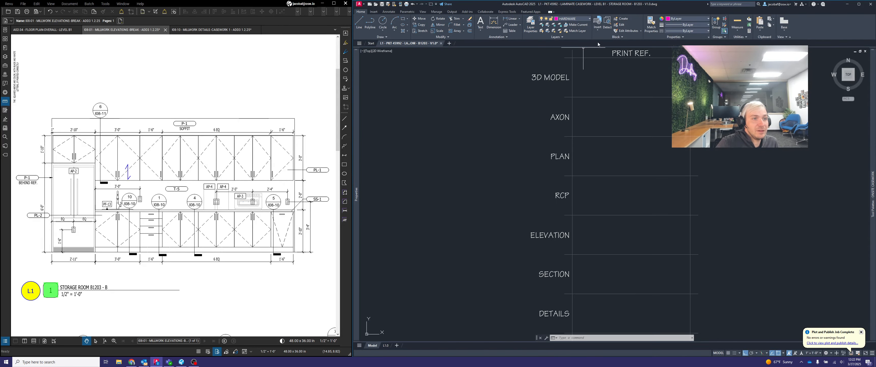
{"action": "left_click", "coordinate": [587, 22]}
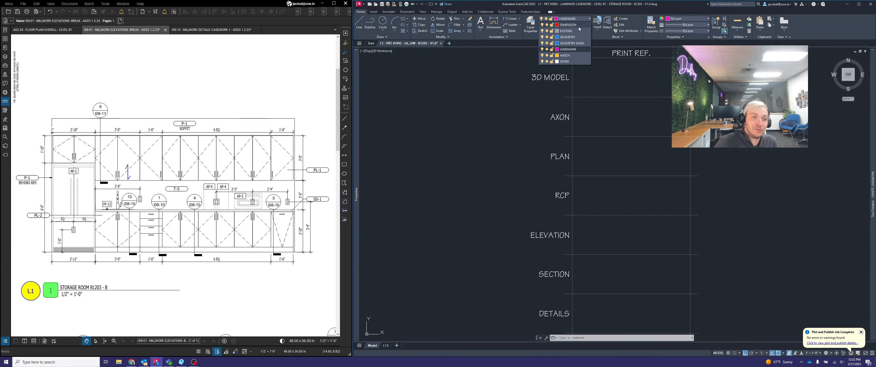
{"action": "left_click", "coordinate": [621, 75]}
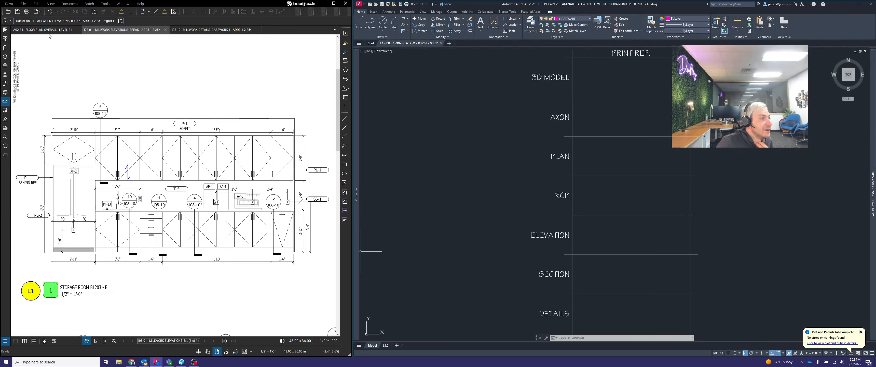
Open the Level B1 overall floor plan in Bluebeam Revu and examine the L1 casework location in Storage Room B1203
{"action": "left_click", "coordinate": [47, 31]}
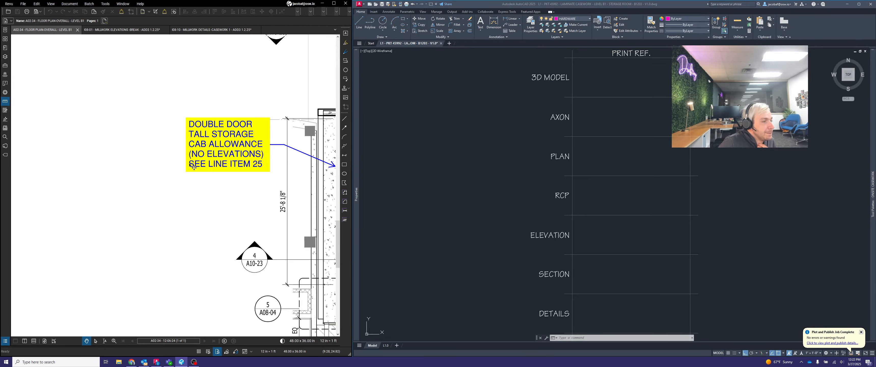
{"action": "scroll", "coordinate": [192, 165], "scroll_direction": "down", "scroll_amount": 4}
{"action": "left_click_drag", "start_coordinate": [237, 202], "coordinate": [149, 189]}
{"action": "scroll", "coordinate": [150, 188], "scroll_direction": "up", "scroll_amount": 5}
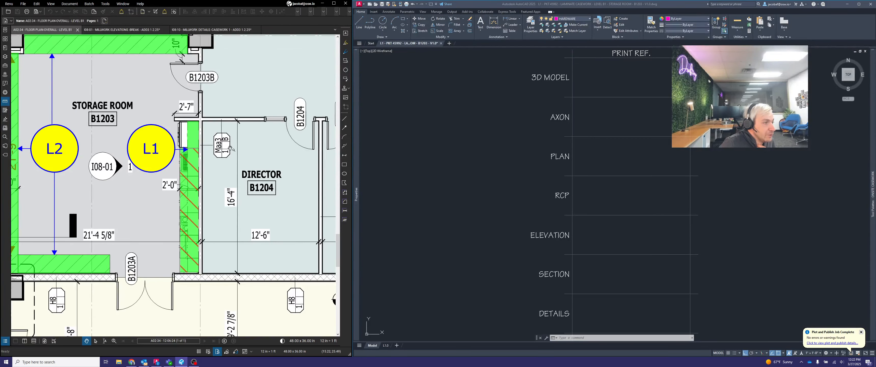
{"action": "left_click_drag", "start_coordinate": [231, 148], "coordinate": [245, 155]}
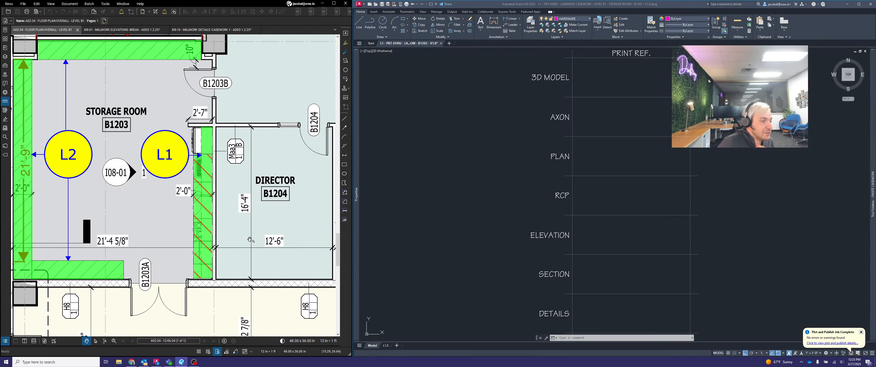
{"action": "left_click_drag", "start_coordinate": [286, 206], "coordinate": [260, 196]}
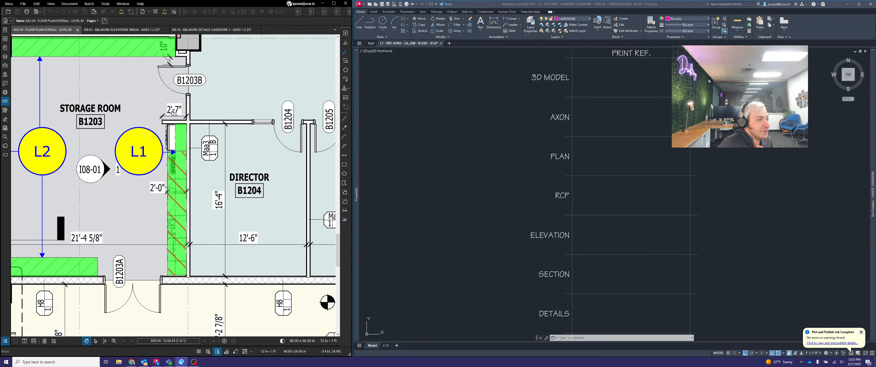
Examine the L1 casework run in Storage Room B1203 on the floor plan, from its wall end to door B1203A
{"action": "scroll", "coordinate": [172, 113], "scroll_direction": "up", "scroll_amount": 3}
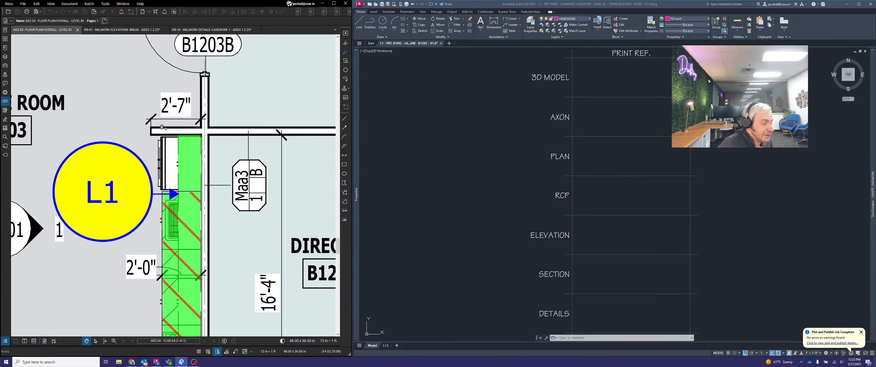
{"action": "scroll", "coordinate": [171, 89], "scroll_direction": "down", "scroll_amount": 3}
{"action": "scroll", "coordinate": [193, 296], "scroll_direction": "up", "scroll_amount": 2}
{"action": "scroll", "coordinate": [194, 297], "scroll_direction": "up", "scroll_amount": 1}
{"action": "left_click_drag", "start_coordinate": [201, 232], "coordinate": [212, 293]}
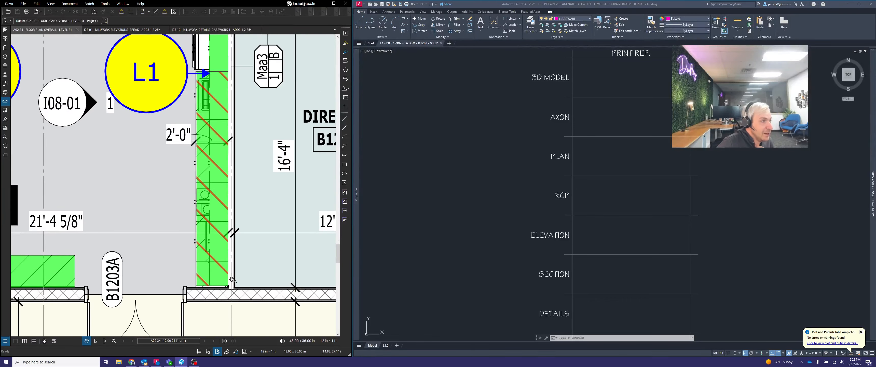
{"action": "scroll", "coordinate": [221, 290], "scroll_direction": "down", "scroll_amount": 1}
{"action": "left_click_drag", "start_coordinate": [199, 125], "coordinate": [188, 127]}
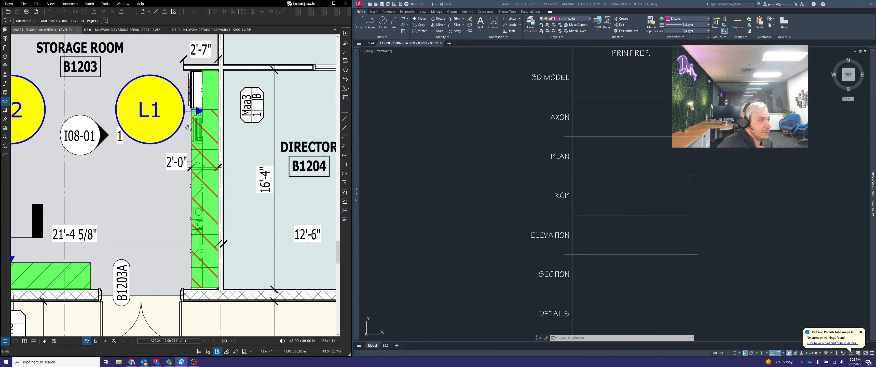
Draw a temporary vertical line from the stub wall's end to the wall beside door B1203A, and delete it
{"action": "left_click", "coordinate": [344, 118]}
{"action": "scroll", "coordinate": [185, 63], "scroll_direction": "up", "scroll_amount": 1}
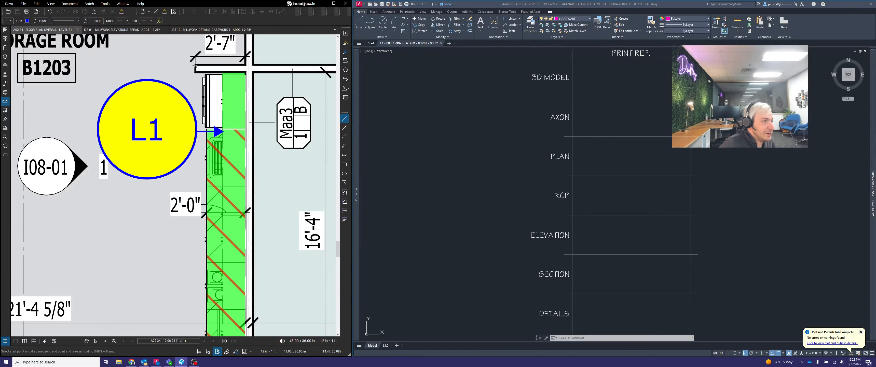
{"action": "left_click", "coordinate": [196, 65]}
{"action": "scroll", "coordinate": [196, 72], "scroll_direction": "down", "scroll_amount": 4}
{"action": "scroll", "coordinate": [205, 250], "scroll_direction": "up", "scroll_amount": 3}
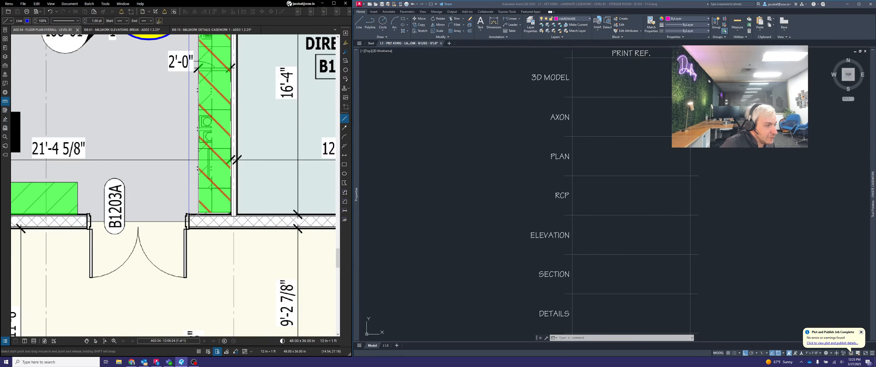
{"action": "scroll", "coordinate": [189, 214], "scroll_direction": "up", "scroll_amount": 1}
{"action": "left_click", "coordinate": [189, 215]}
{"action": "scroll", "coordinate": [189, 214], "scroll_direction": "down", "scroll_amount": 1}
{"action": "scroll", "coordinate": [190, 215], "scroll_direction": "up", "scroll_amount": 1}
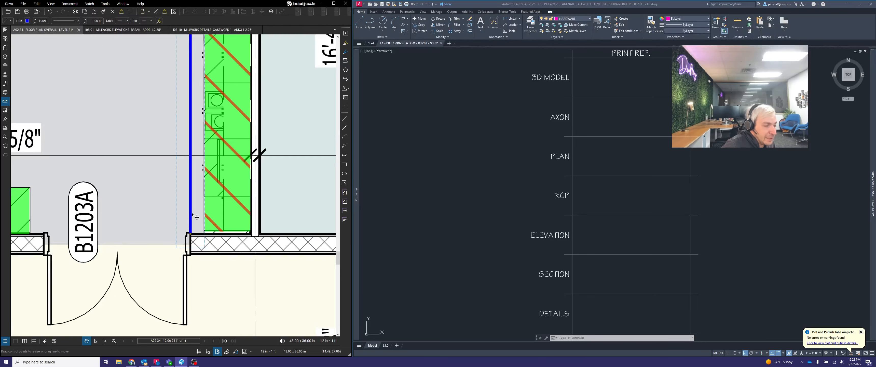
{"action": "key", "text": "Delete"}
{"action": "scroll", "coordinate": [197, 253], "scroll_direction": "down", "scroll_amount": 3}
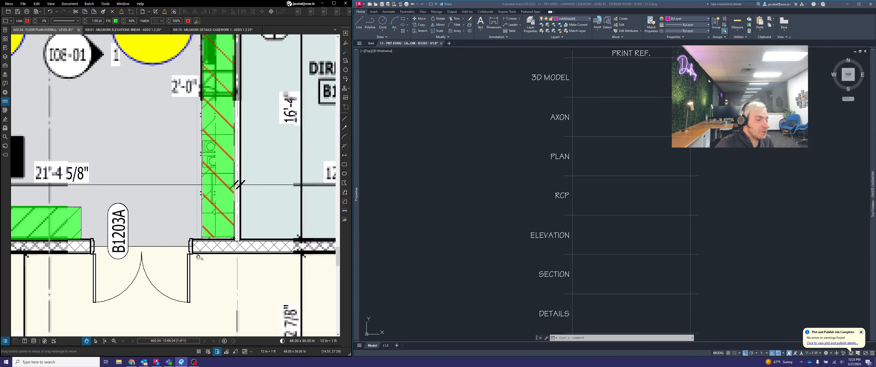
Move the red-hatched L1 highlight aside to inspect the casework depth dimension underneath, and restore the highlight to its original place
{"action": "middle_click_drag", "start_coordinate": [228, 144], "coordinate": [209, 200]}
{"action": "left_click", "coordinate": [209, 199]}
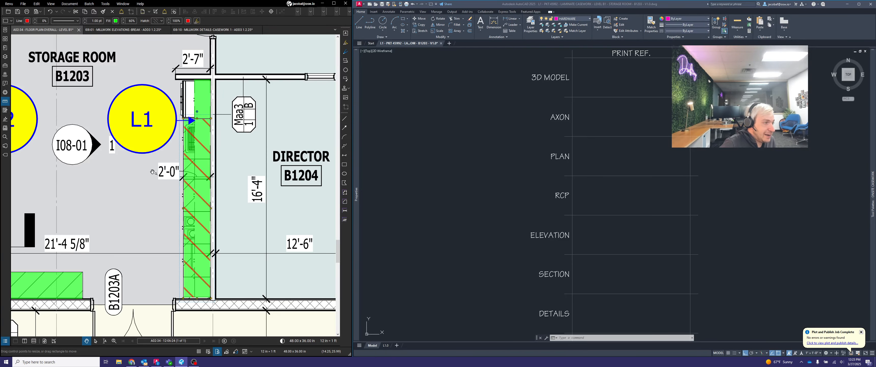
{"action": "scroll", "coordinate": [197, 184], "scroll_direction": "up", "scroll_amount": 5}
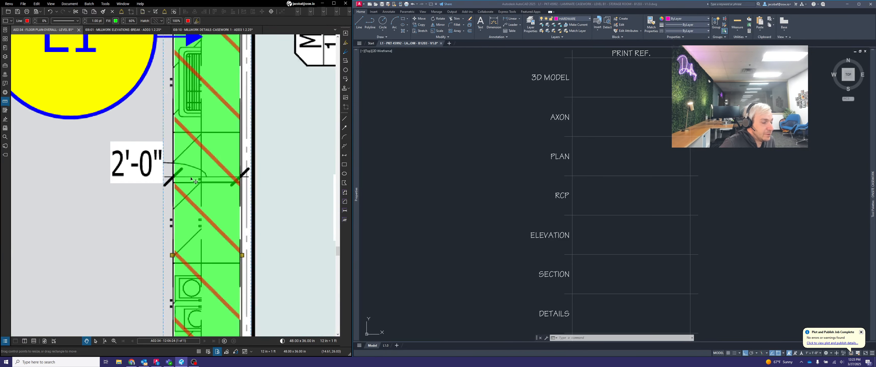
{"action": "left_click_drag", "start_coordinate": [199, 177], "coordinate": [337, 163]}
{"action": "scroll", "coordinate": [246, 186], "scroll_direction": "down", "scroll_amount": 4}
{"action": "scroll", "coordinate": [127, 186], "scroll_direction": "up", "scroll_amount": 2}
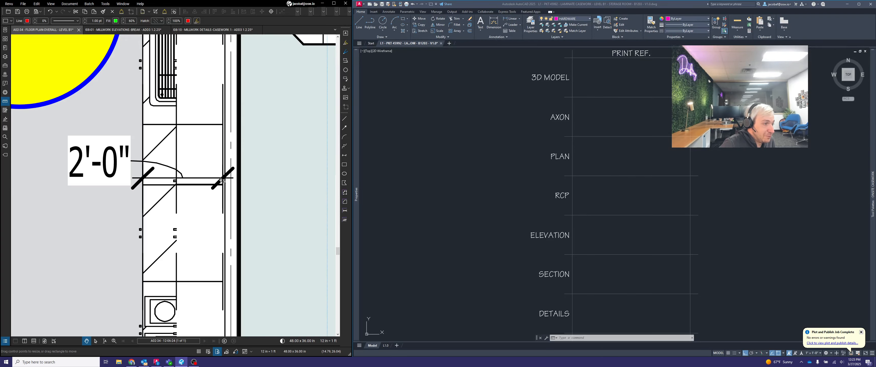
{"action": "scroll", "coordinate": [157, 184], "scroll_direction": "down", "scroll_amount": 3}
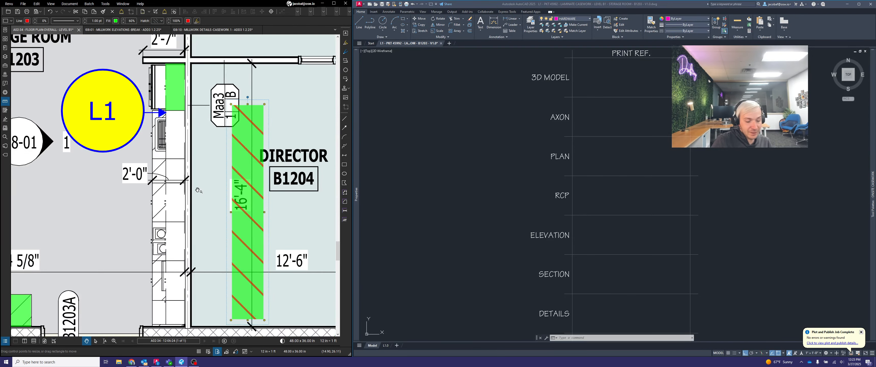
{"action": "scroll", "coordinate": [197, 191], "scroll_direction": "up", "scroll_amount": 2}
{"action": "scroll", "coordinate": [219, 197], "scroll_direction": "down", "scroll_amount": 5}
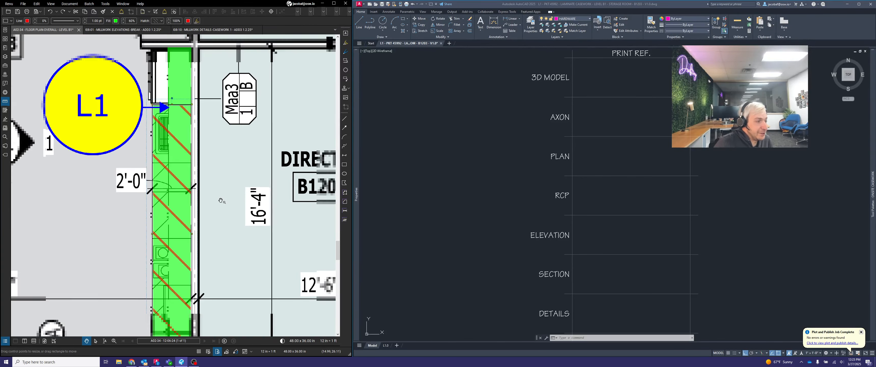
{"action": "middle_click_drag", "start_coordinate": [238, 213], "coordinate": [223, 209]}
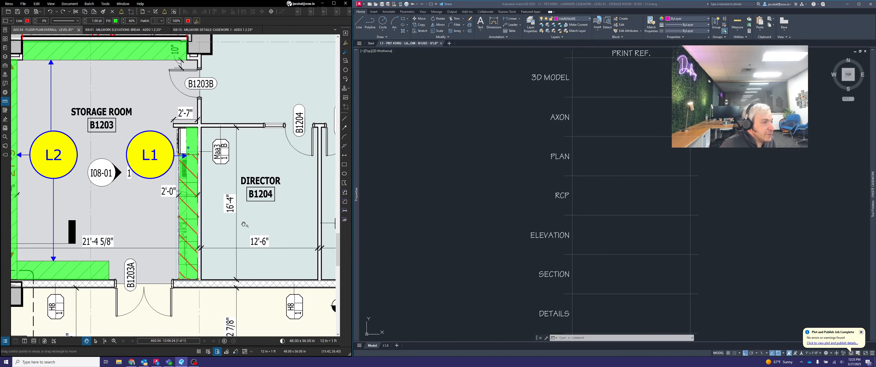
{"action": "scroll", "coordinate": [232, 208], "scroll_direction": "up", "scroll_amount": 3}
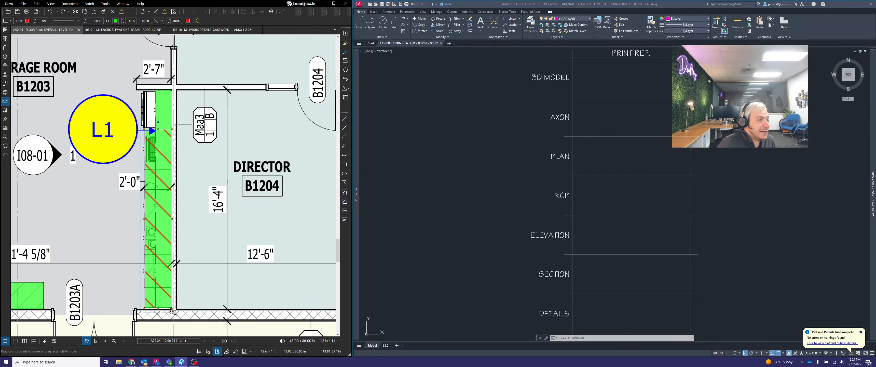
Switch to AutoCAD and bring the empty drawing area of the PLAN row into view
{"action": "left_click", "coordinate": [594, 166]}
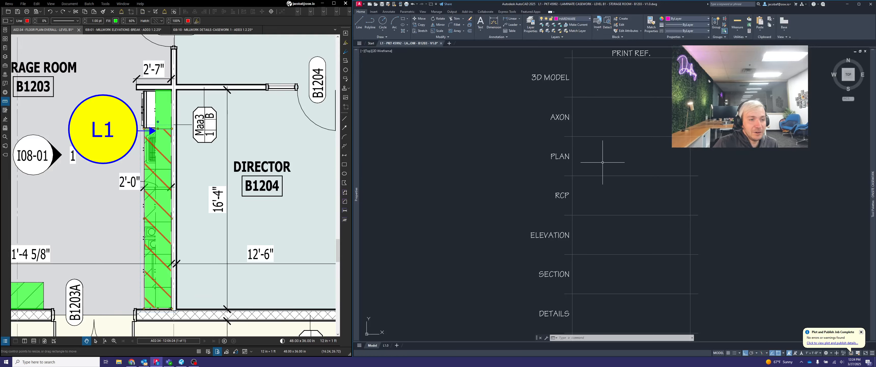
{"action": "scroll", "coordinate": [602, 160], "scroll_direction": "up", "scroll_amount": 5}
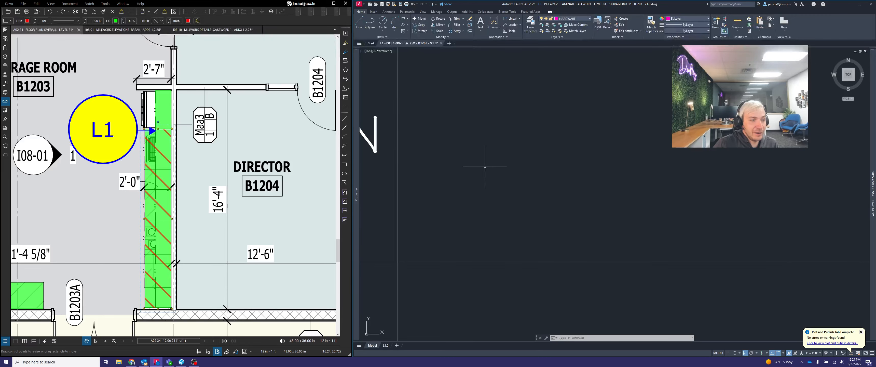
{"action": "scroll", "coordinate": [551, 184], "scroll_direction": "down", "scroll_amount": 2}
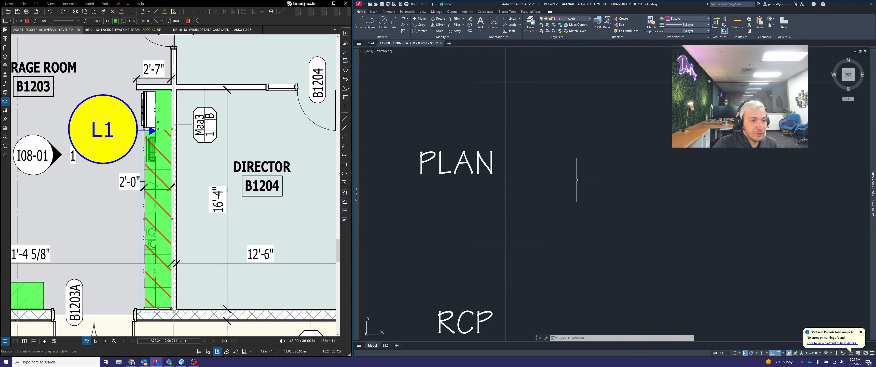
{"action": "middle_click_drag", "start_coordinate": [652, 188], "coordinate": [600, 197]}
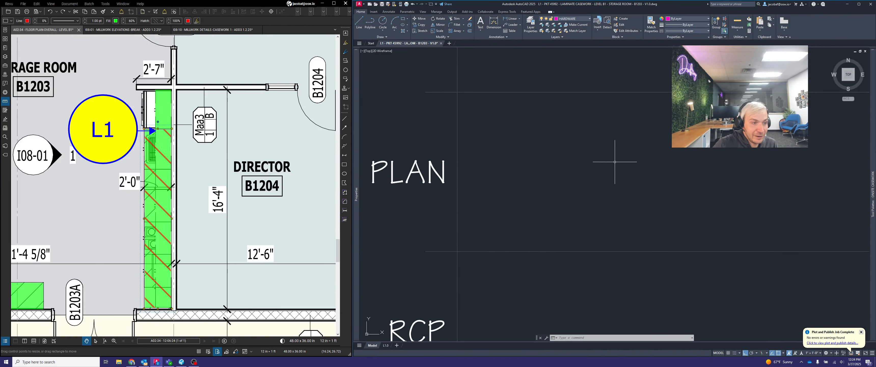
{"action": "scroll", "coordinate": [622, 170], "scroll_direction": "down", "scroll_amount": 4}
{"action": "scroll", "coordinate": [634, 184], "scroll_direction": "up", "scroll_amount": 4}
{"action": "middle_click_drag", "start_coordinate": [564, 181], "coordinate": [549, 190]}
{"action": "scroll", "coordinate": [478, 158], "scroll_direction": "up", "scroll_amount": 2}
{"action": "middle_click_drag", "start_coordinate": [510, 169], "coordinate": [565, 171]}
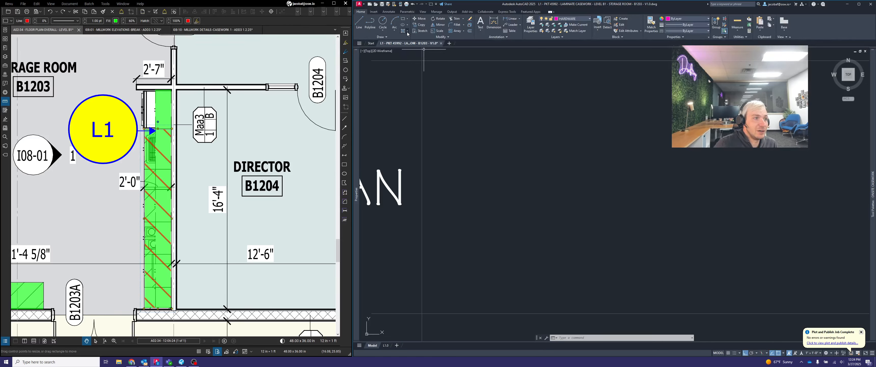
{"action": "left_click", "coordinate": [404, 19]}
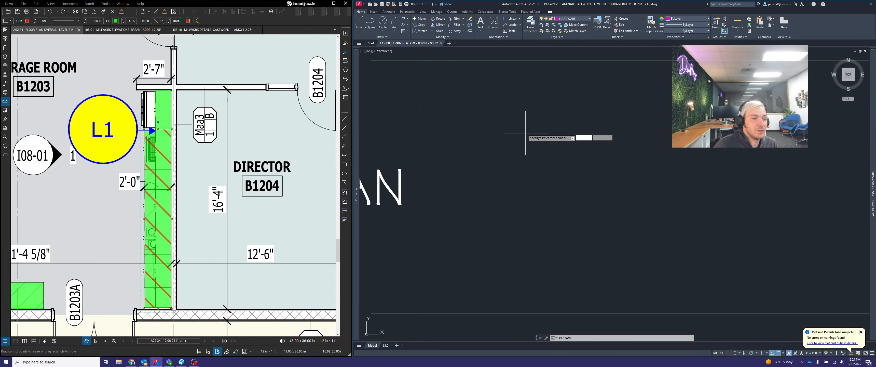
{"action": "left_click", "coordinate": [511, 104]}
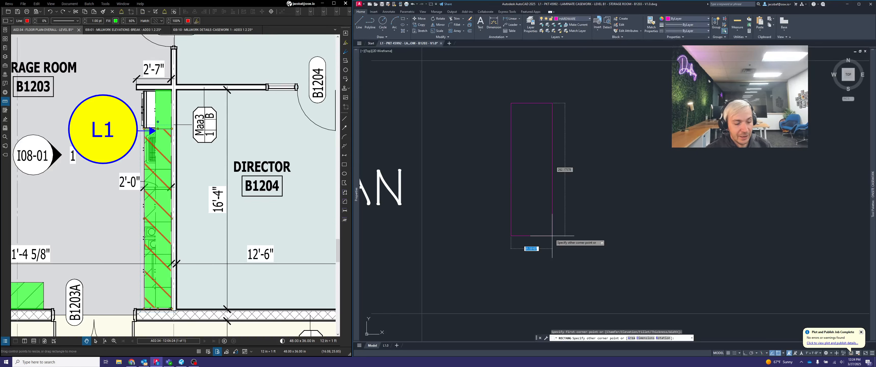
{"action": "key", "text": "Escape"}
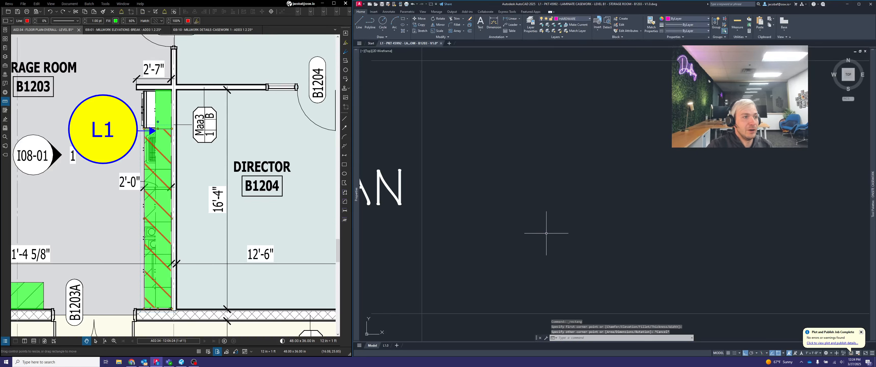
Make GEOMETRY the current layer
{"action": "left_click", "coordinate": [578, 21]}
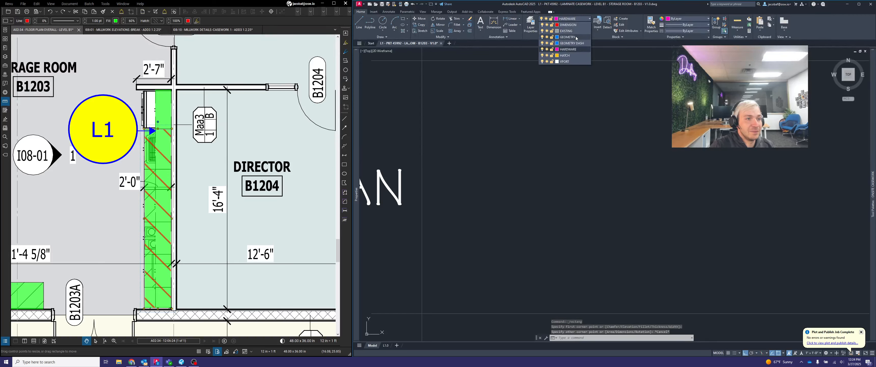
{"action": "left_click", "coordinate": [576, 36]}
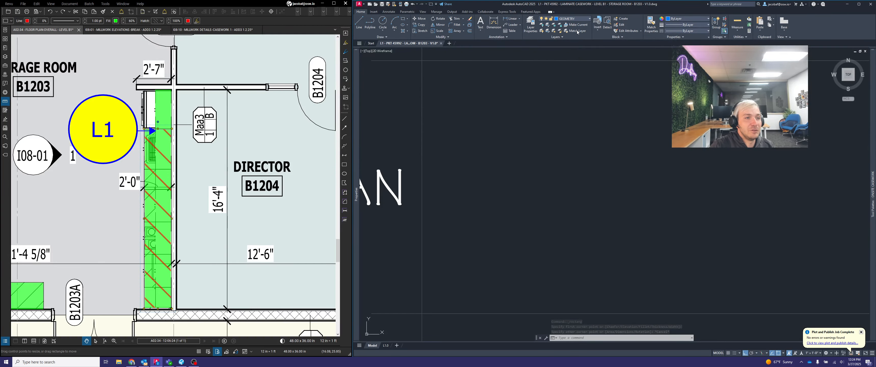
{"action": "left_click", "coordinate": [585, 19]}
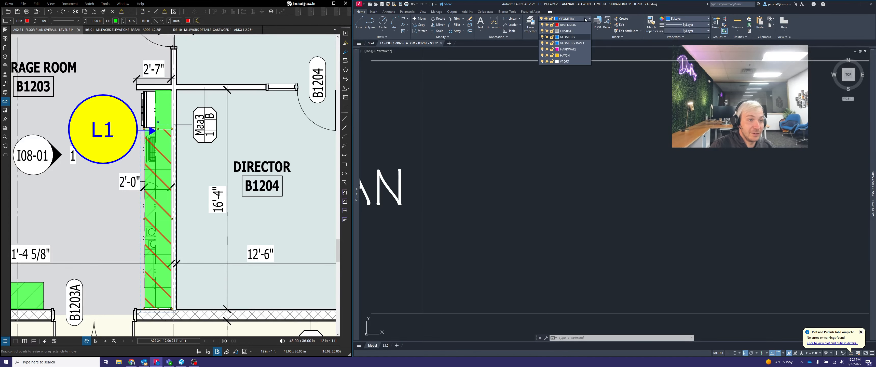
{"action": "left_click", "coordinate": [576, 37]}
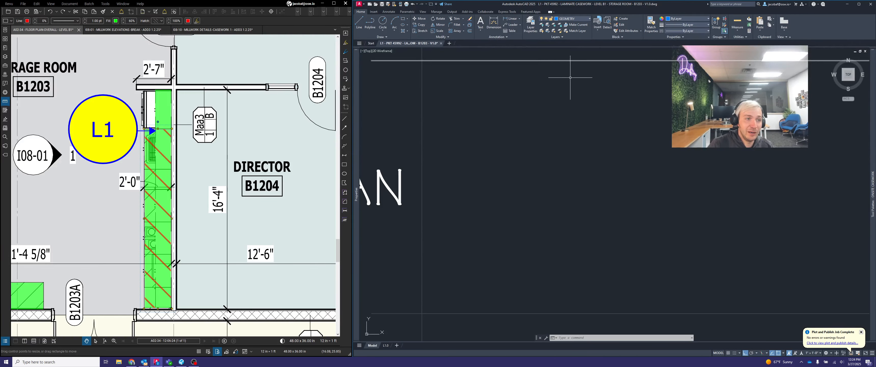
{"action": "left_click", "coordinate": [558, 147]}
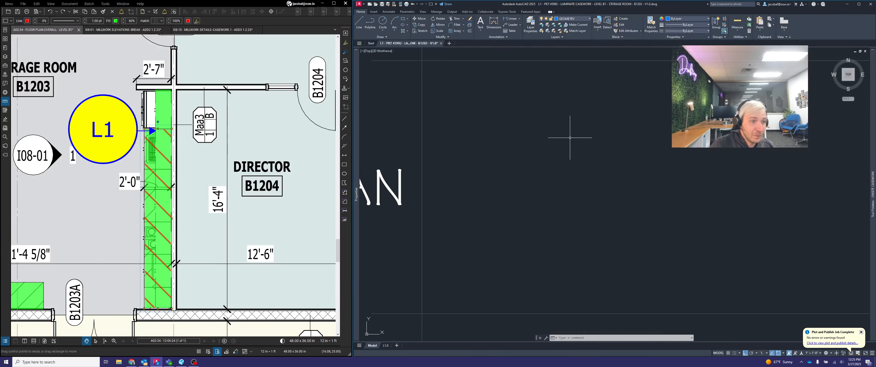
{"action": "key", "text": "Escape"}
{"action": "key", "text": "Escape"}
Draw a rectangle 2'-0" wide and 16'-4" long in the PLAN row for the L1 casework footprint
{"action": "type", "text": "recta"}
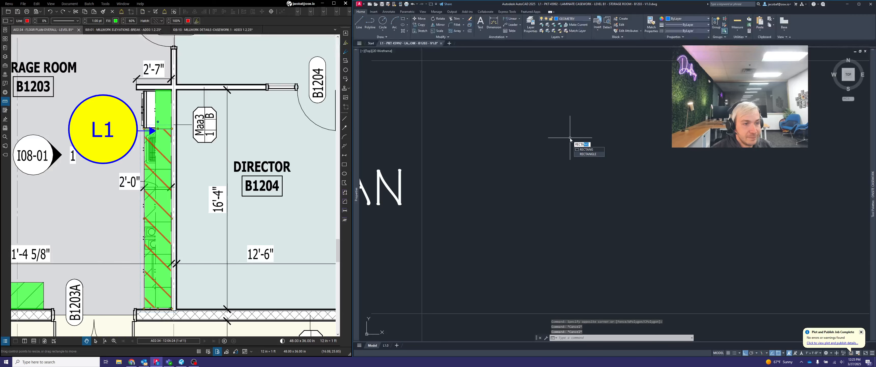
{"action": "type", "text": "ngle"}
{"action": "key", "text": "Return"}
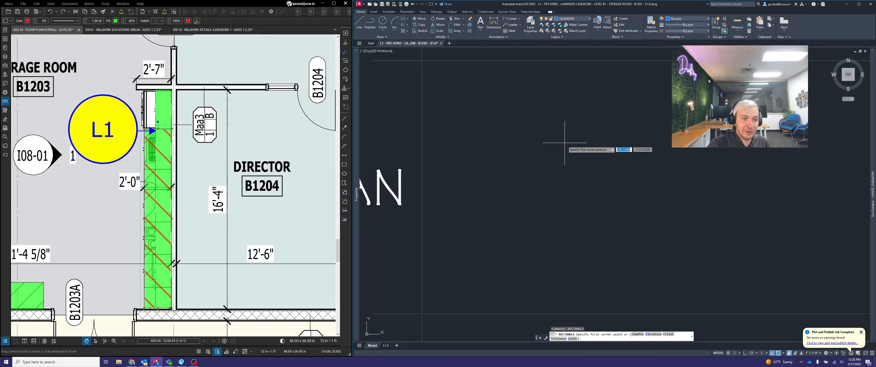
{"action": "left_click", "coordinate": [595, 134]}
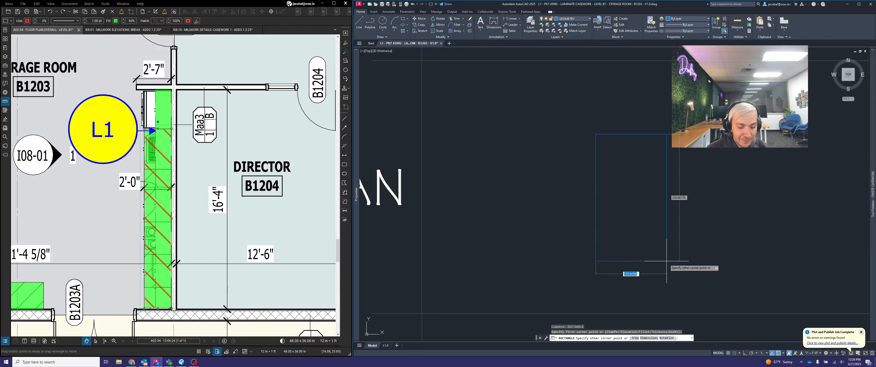
{"action": "type", "text": "24"}
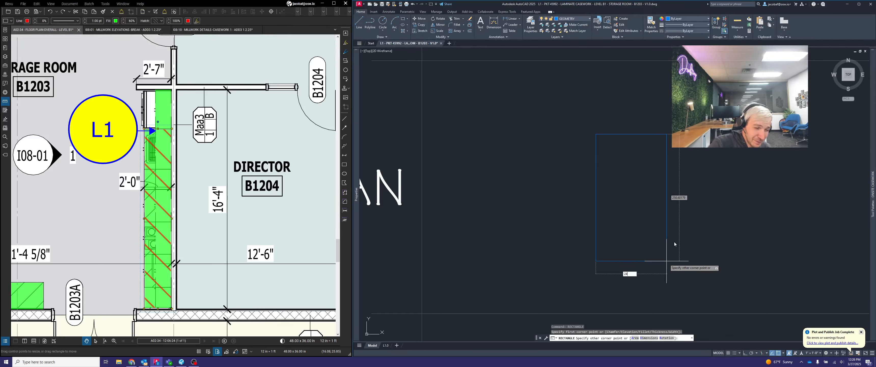
{"action": "key", "text": "Tab"}
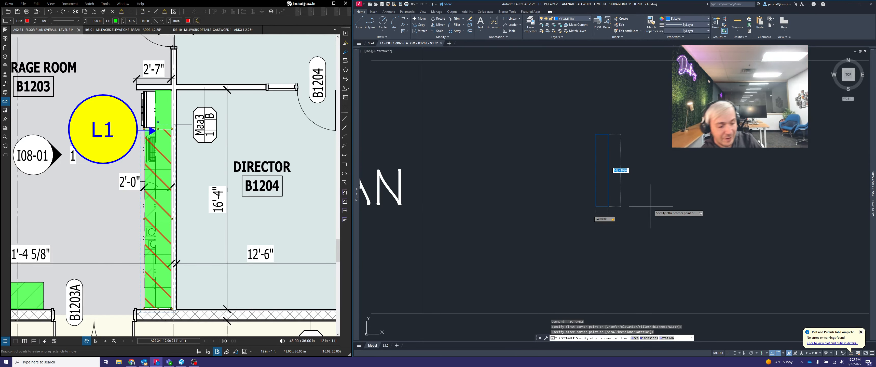
{"action": "type", "text": "196"}
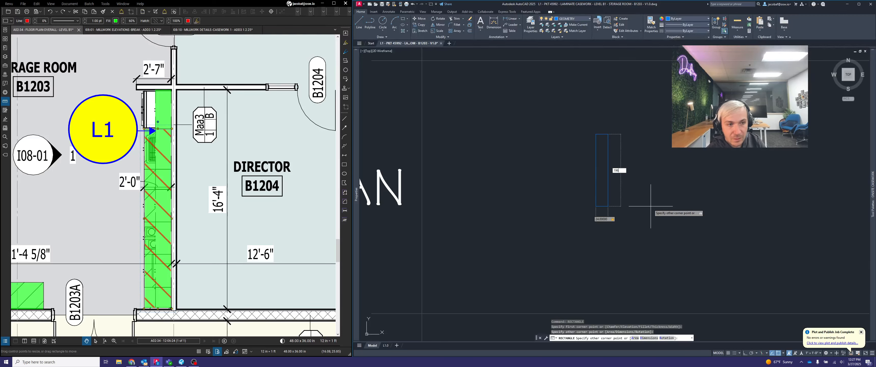
{"action": "key", "text": "Return"}
{"action": "key", "text": "Escape"}
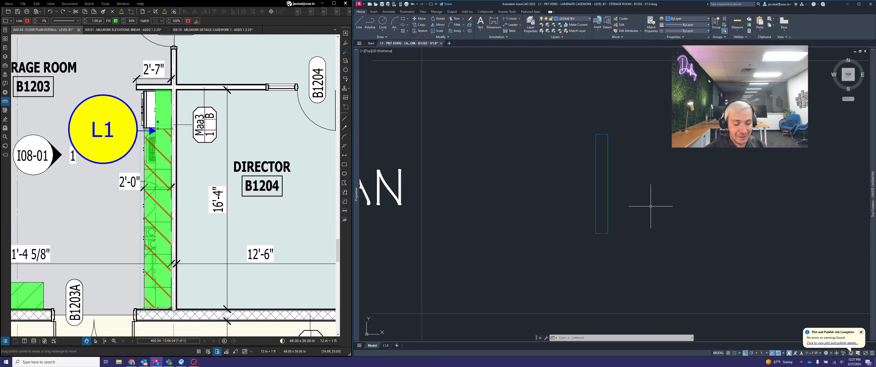
Measure the width and length of the casework footprint rectangle from its upper corners
{"action": "type", "text": "DI"}
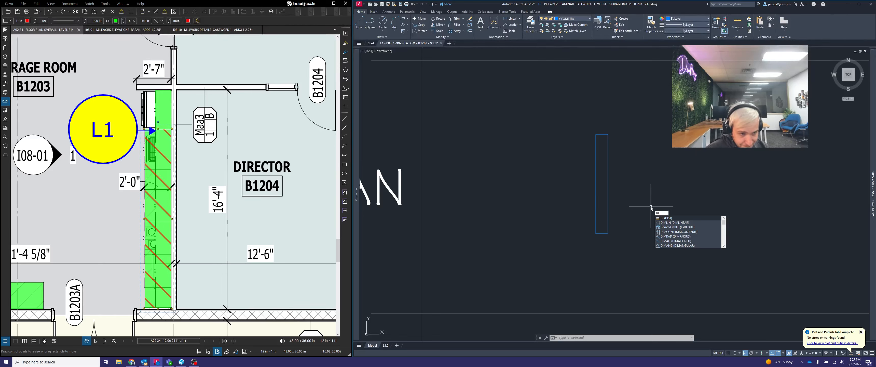
{"action": "type", "text": "ST"}
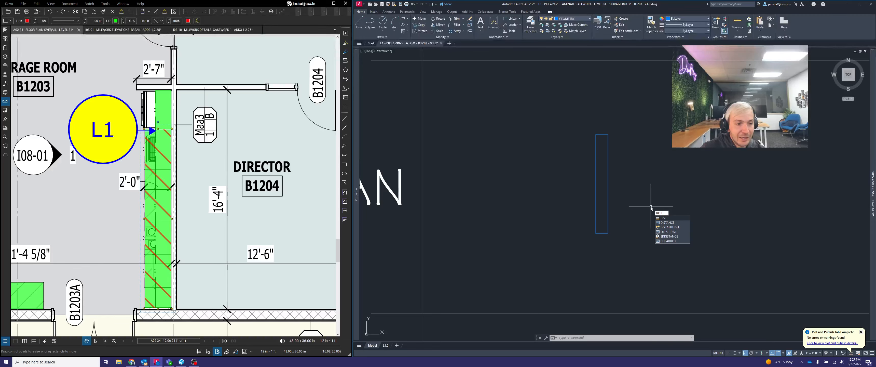
{"action": "key", "text": "Return"}
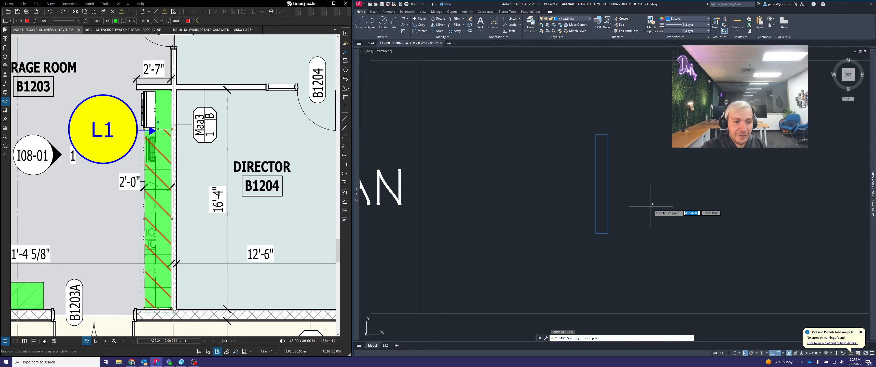
{"action": "left_click", "coordinate": [608, 134]}
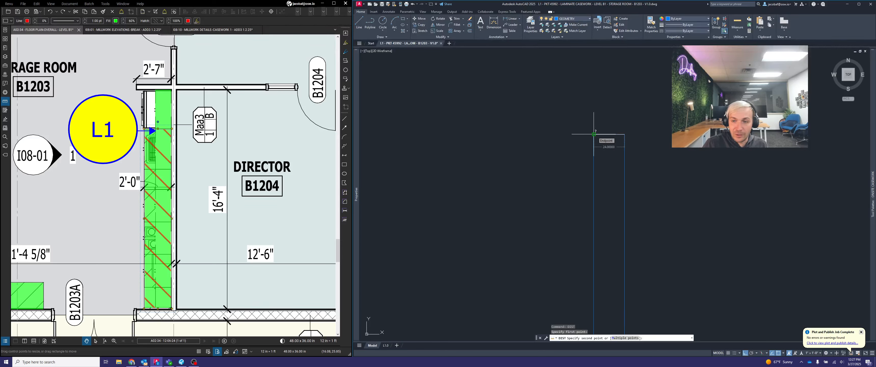
{"action": "scroll", "coordinate": [594, 134], "scroll_direction": "down", "scroll_amount": 3}
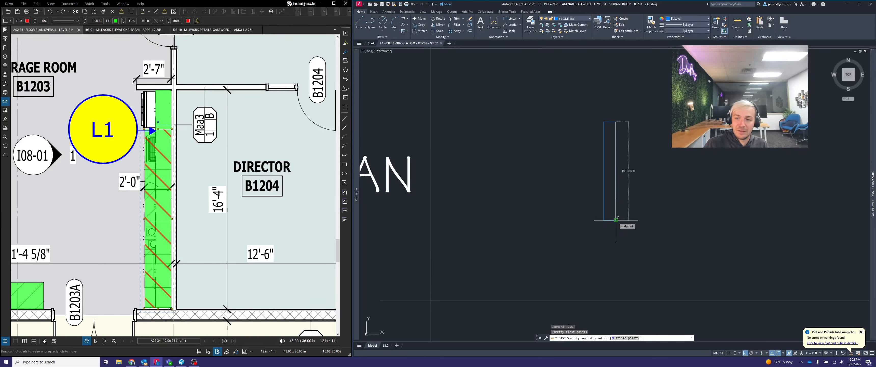
{"action": "key", "text": "Escape"}
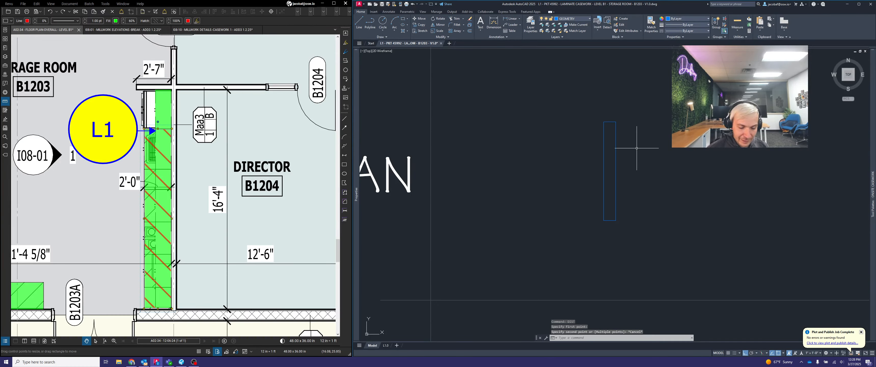
{"action": "type", "text": "DI"}
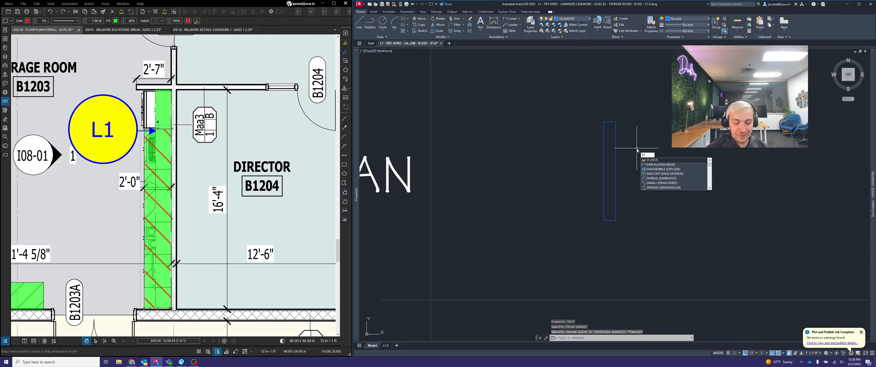
{"action": "type", "text": "ST"}
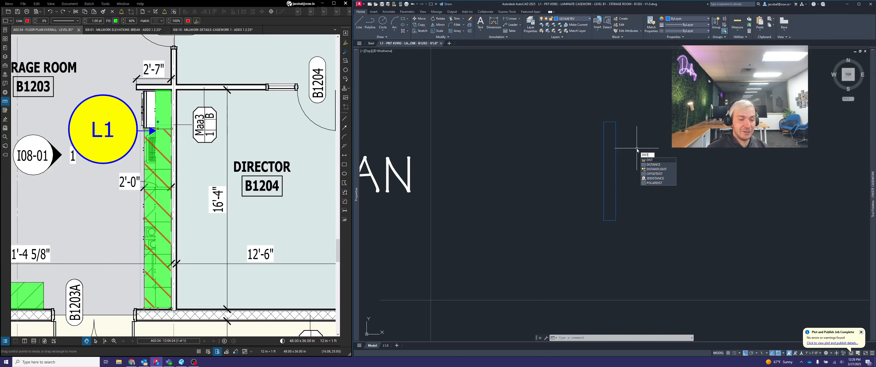
{"action": "key", "text": "Return"}
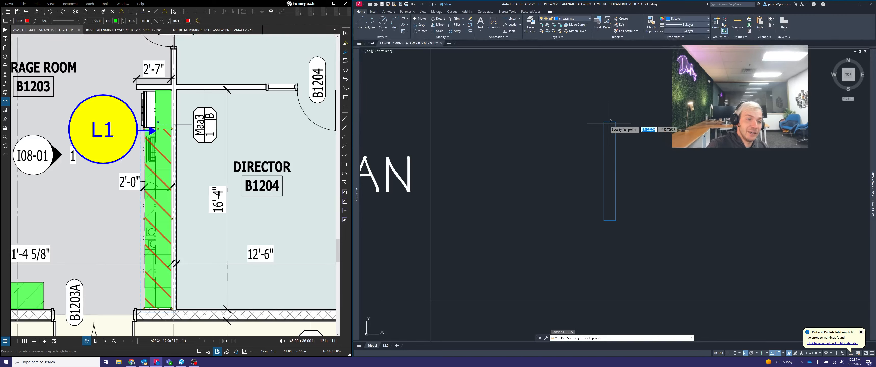
{"action": "left_click", "coordinate": [604, 122]}
{"action": "left_click", "coordinate": [615, 121]}
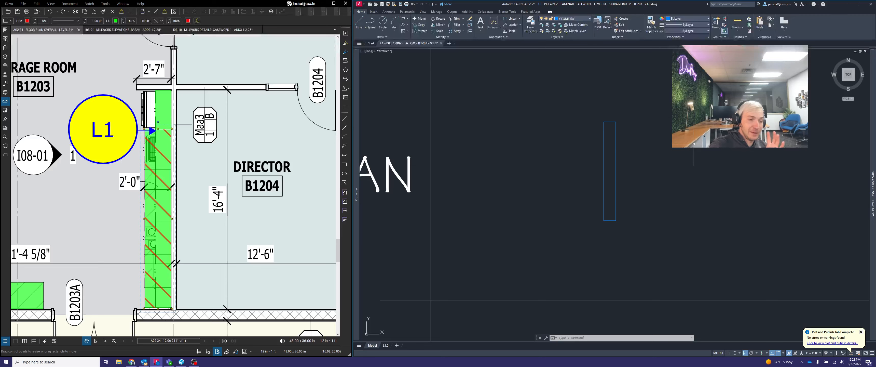
Dismiss the incoming Teams call notification
{"action": "left_click_drag", "start_coordinate": [255, 302], "coordinate": [269, 287]}
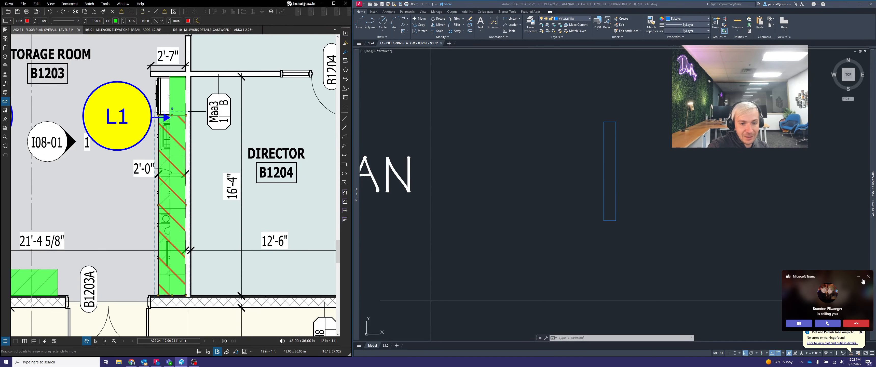
{"action": "left_click", "coordinate": [868, 276]}
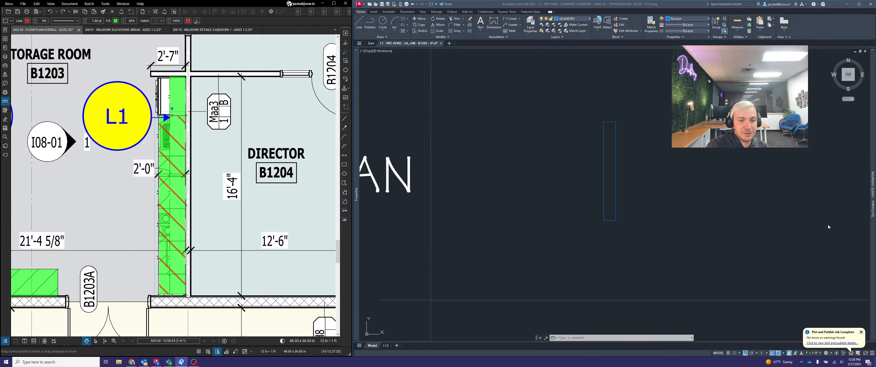
Switch to the ONSITE ANNOTATION tool palette and insert the hatched wall block beside the footprint rectangle
{"action": "mouse_move", "coordinate": [872, 181]}
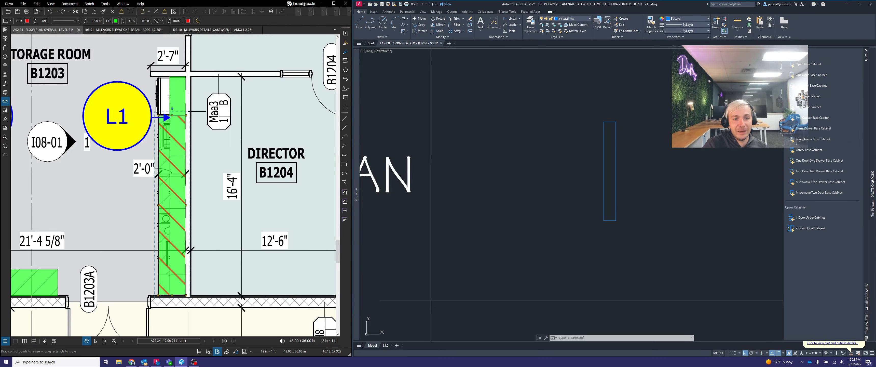
{"action": "right_click", "coordinate": [867, 111]}
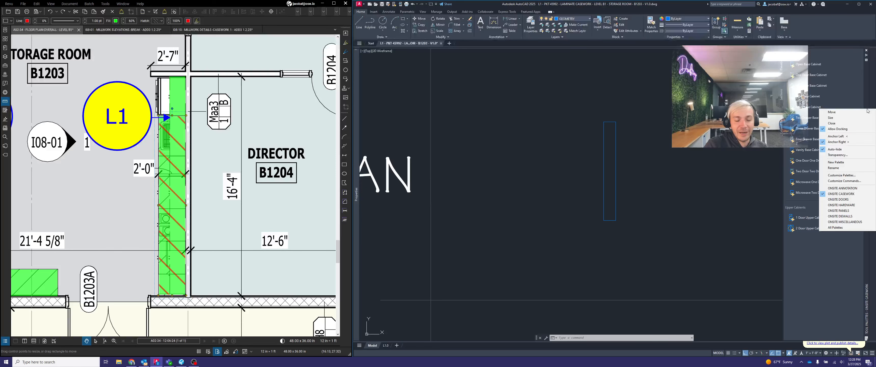
{"action": "left_click", "coordinate": [856, 190]}
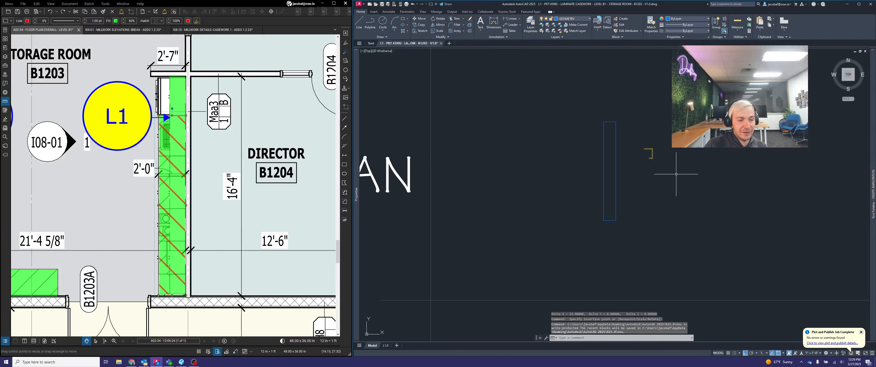
{"action": "scroll", "coordinate": [648, 147], "scroll_direction": "up", "scroll_amount": 4}
{"action": "left_click", "coordinate": [697, 170]}
{"action": "left_click", "coordinate": [655, 141]}
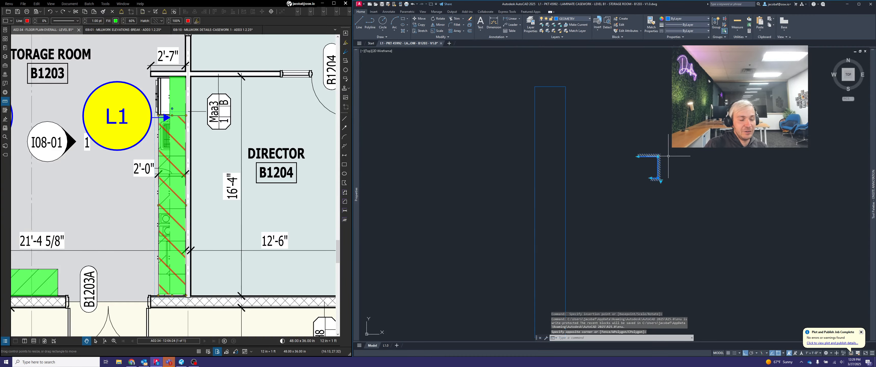
{"action": "scroll", "coordinate": [668, 156], "scroll_direction": "down", "scroll_amount": 2}
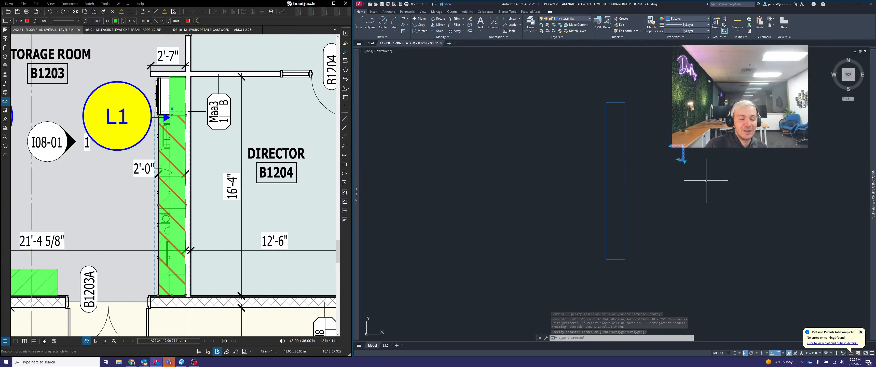
{"action": "key", "text": "Escape"}
Turn Ortho off and move the wall block so its lower inside corner snaps to the rectangle's lower-right corner
{"action": "scroll", "coordinate": [692, 158], "scroll_direction": "up", "scroll_amount": 2}
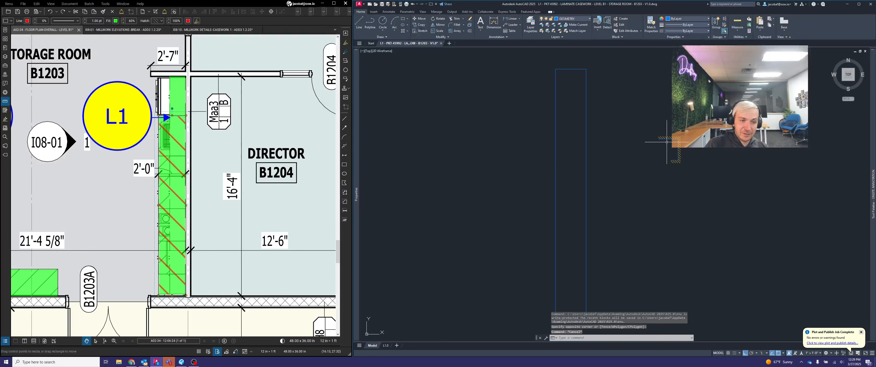
{"action": "left_click", "coordinate": [674, 137]}
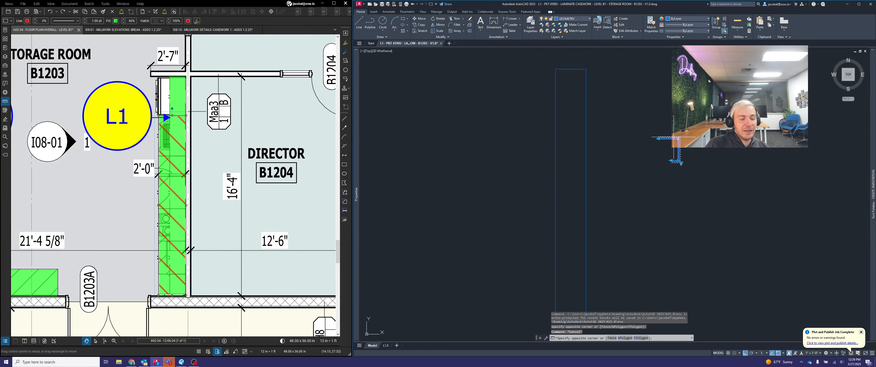
{"action": "left_click", "coordinate": [675, 140]}
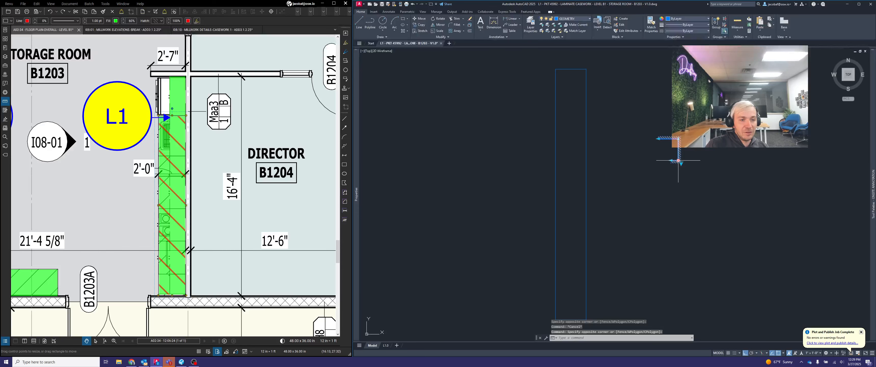
{"action": "scroll", "coordinate": [676, 157], "scroll_direction": "up", "scroll_amount": 2}
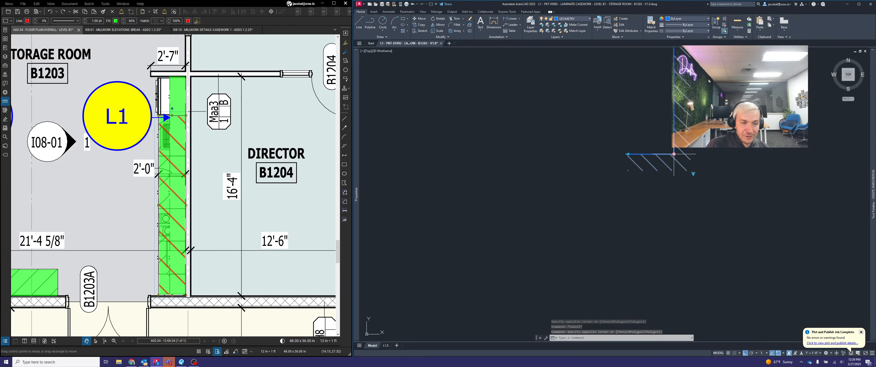
{"action": "left_click", "coordinate": [674, 154]}
{"action": "scroll", "coordinate": [720, 125], "scroll_direction": "down", "scroll_amount": 4}
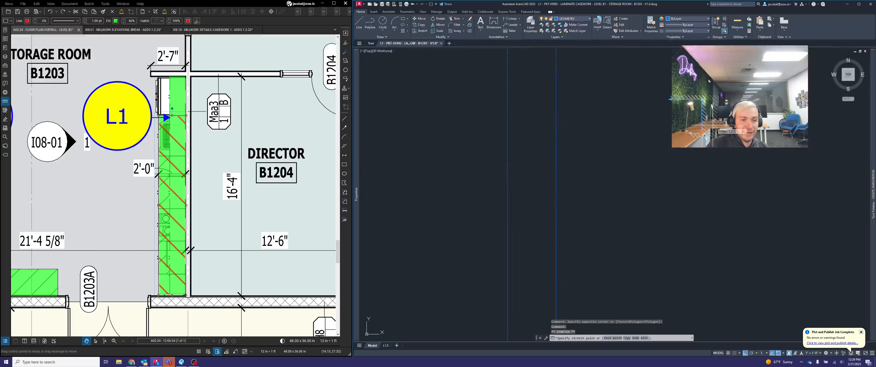
{"action": "key", "text": "F8"}
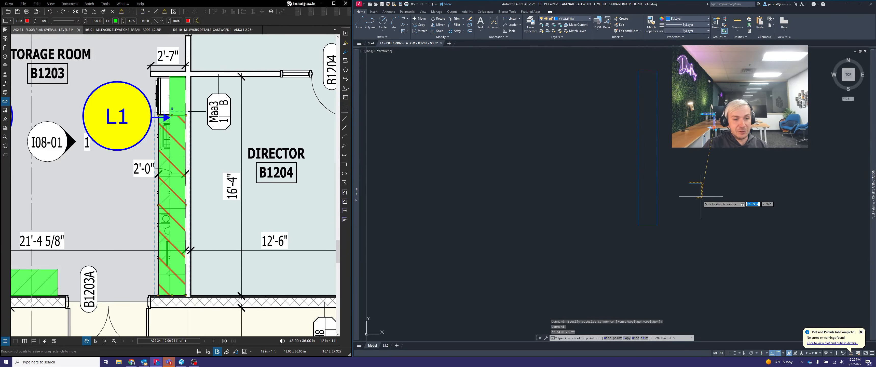
{"action": "left_click", "coordinate": [657, 225]}
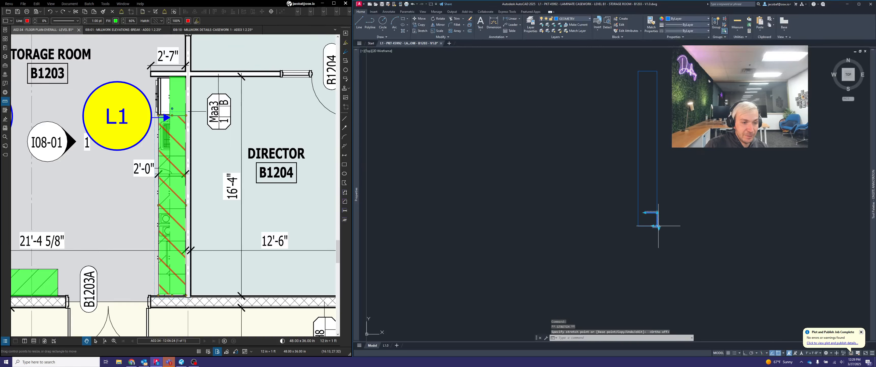
Stretch the lower leg of the wall block to a length of 31 inches
{"action": "scroll", "coordinate": [663, 226], "scroll_direction": "up", "scroll_amount": 6}
{"action": "scroll", "coordinate": [664, 227], "scroll_direction": "down", "scroll_amount": 4}
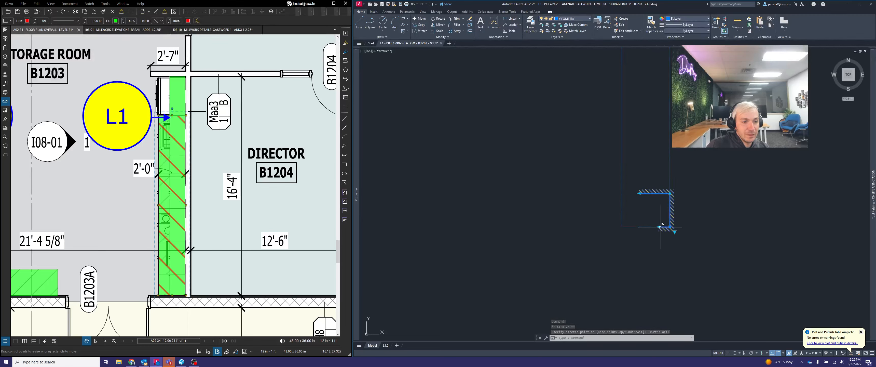
{"action": "left_click", "coordinate": [660, 227]}
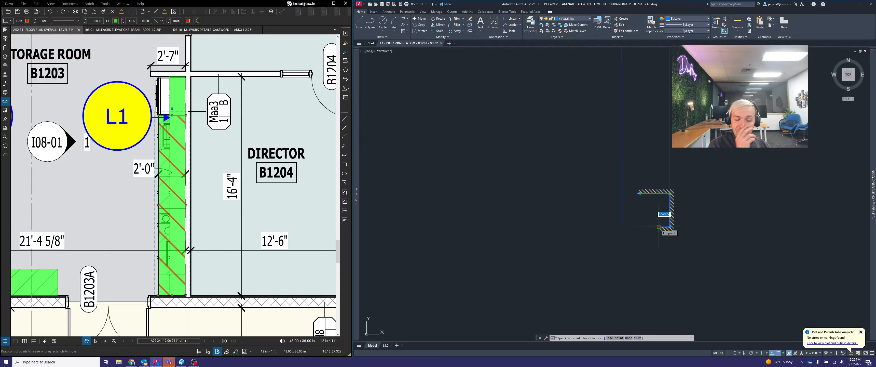
{"action": "type", "text": "31"}
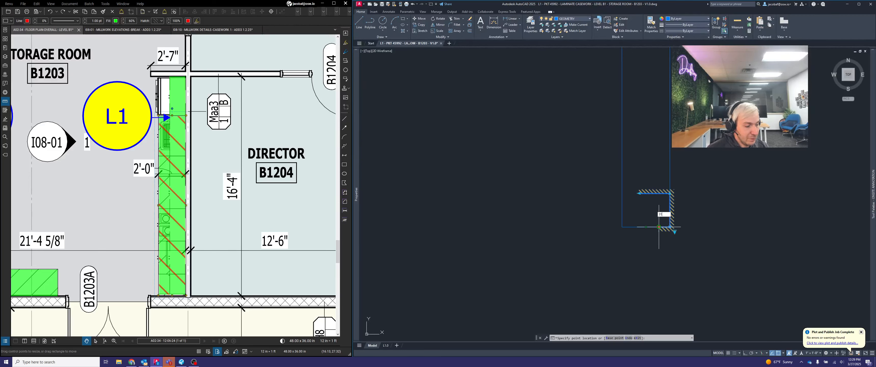
{"action": "key", "text": "Return"}
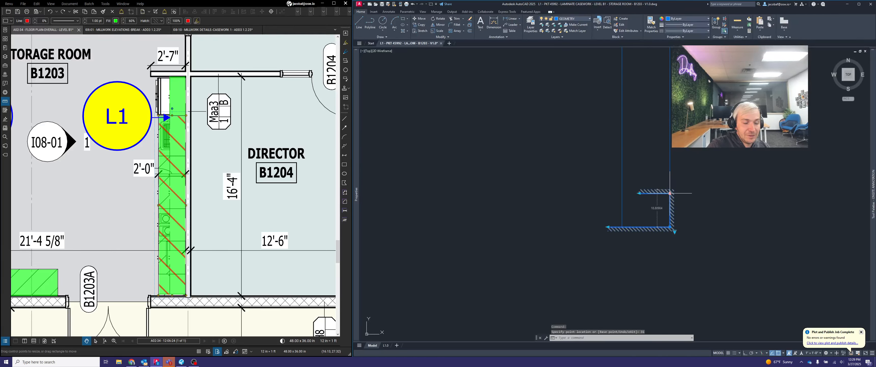
Stretch the wall block's upper inside corner up to the rectangle's upper-right corner
{"action": "left_click", "coordinate": [670, 193]}
{"action": "scroll", "coordinate": [670, 204], "scroll_direction": "down", "scroll_amount": 3}
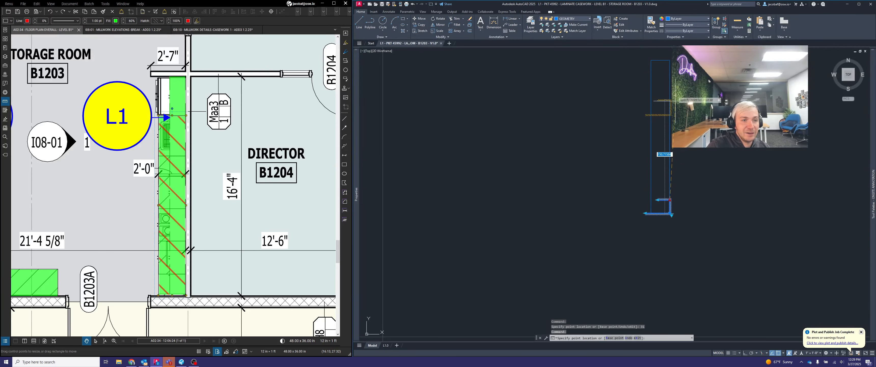
{"action": "left_click", "coordinate": [669, 61]}
{"action": "middle_click_drag", "start_coordinate": [663, 55], "coordinate": [690, 101]}
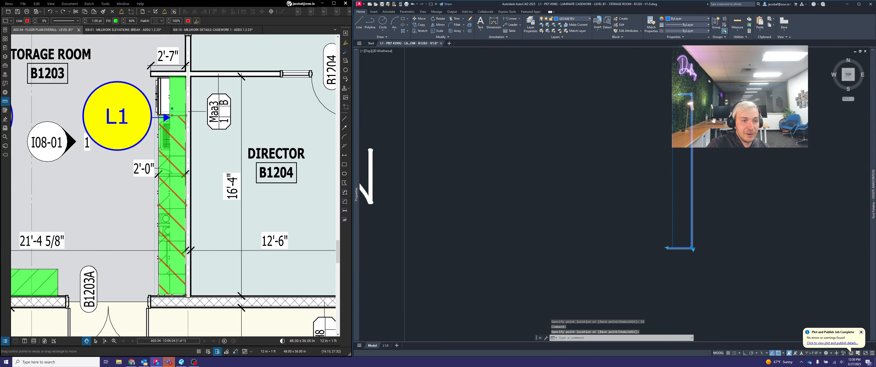
Stretch the upper leg of the wall block to 31 inches and clear the selection
{"action": "left_click", "coordinate": [684, 105]}
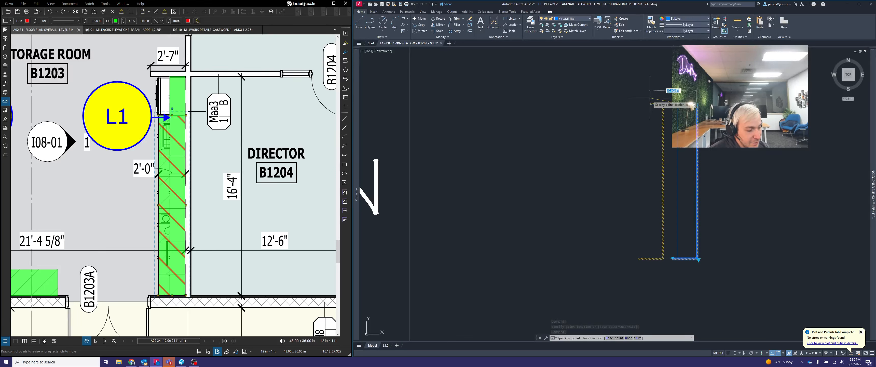
{"action": "type", "text": "31"}
{"action": "key", "text": "Return"}
{"action": "key", "text": "Escape"}
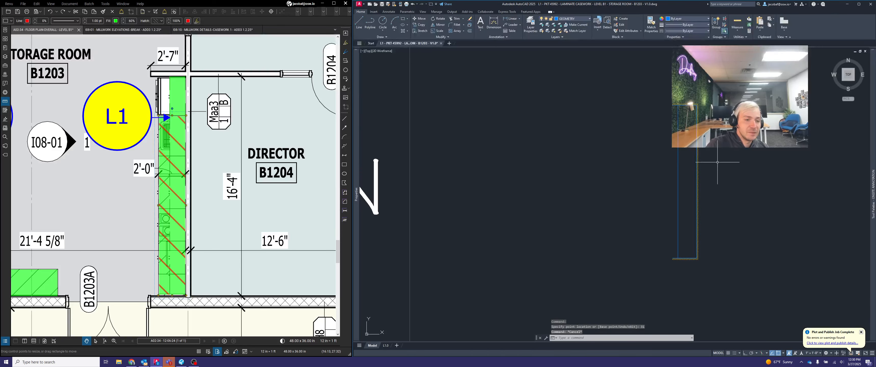
Move the footprint rectangle and wall block so the lower wall leg's open inside end snaps to the guide-line intersection of the PLAN row
{"action": "middle_click_drag", "start_coordinate": [758, 172], "coordinate": [674, 165]}
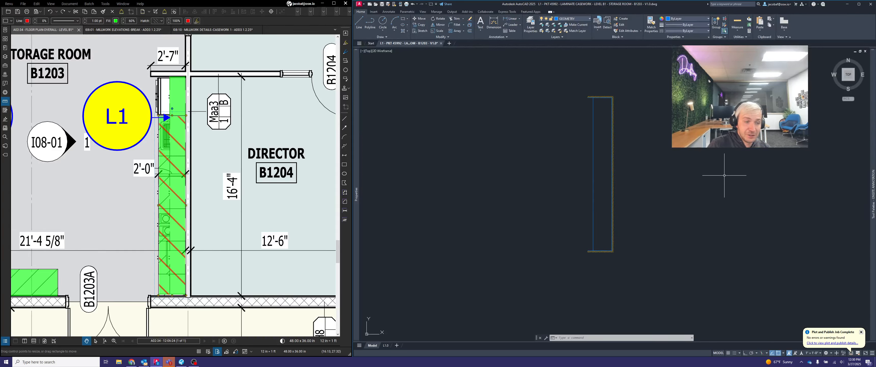
{"action": "scroll", "coordinate": [697, 156], "scroll_direction": "down", "scroll_amount": 2}
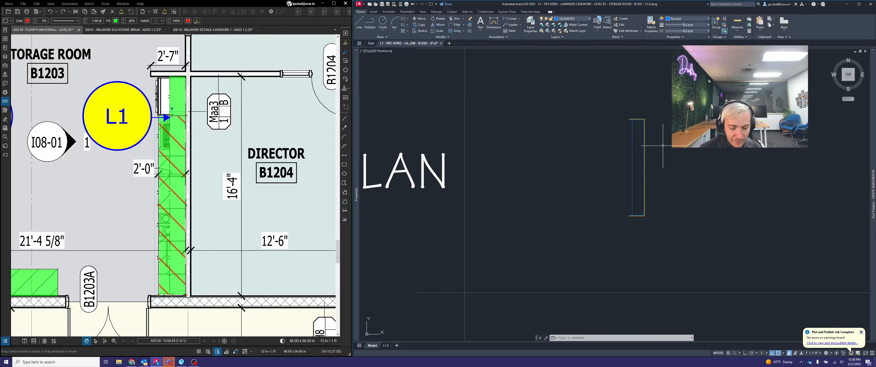
{"action": "type", "text": "mo"}
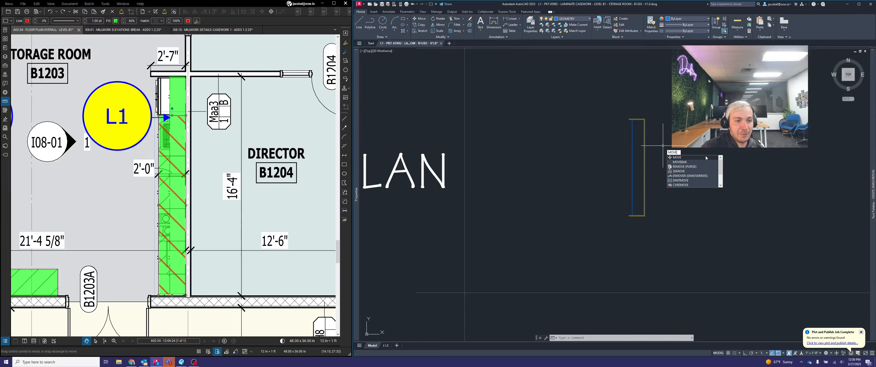
{"action": "key", "text": "Return"}
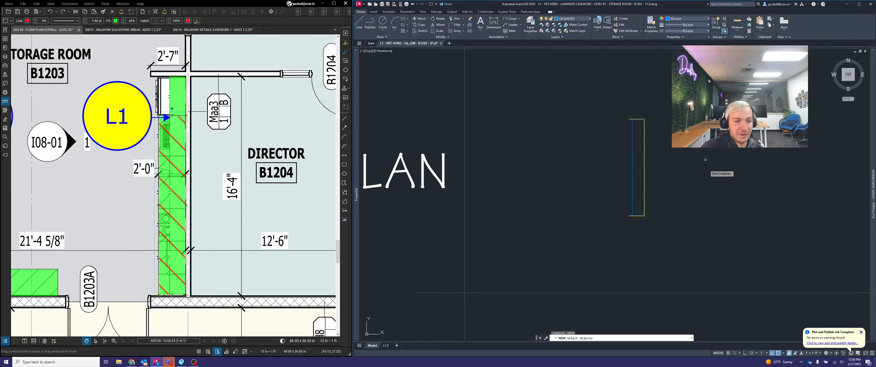
{"action": "left_click", "coordinate": [670, 229]}
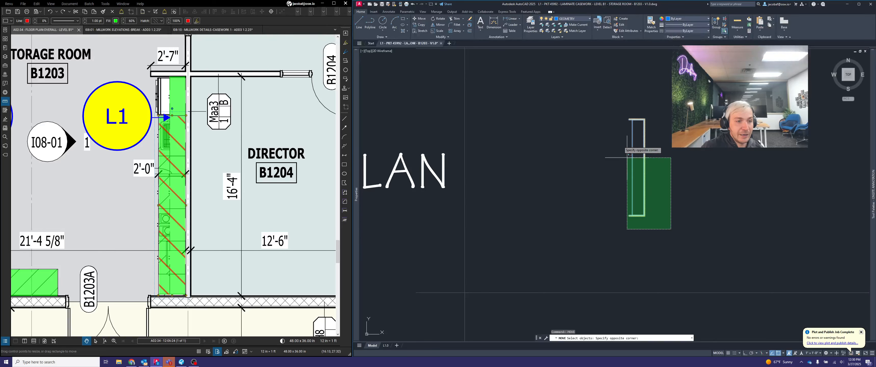
{"action": "left_click", "coordinate": [601, 100]}
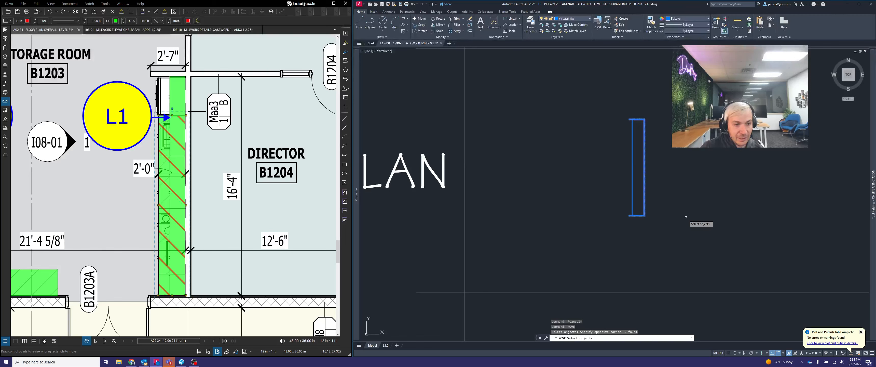
{"action": "key", "text": "Return"}
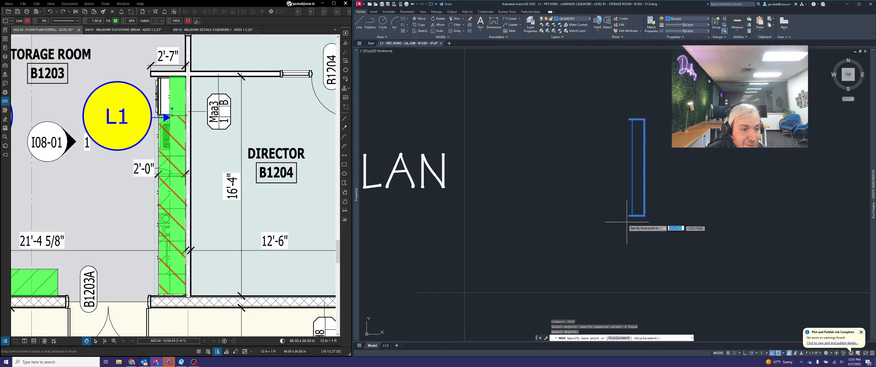
{"action": "scroll", "coordinate": [619, 220], "scroll_direction": "up", "scroll_amount": 4}
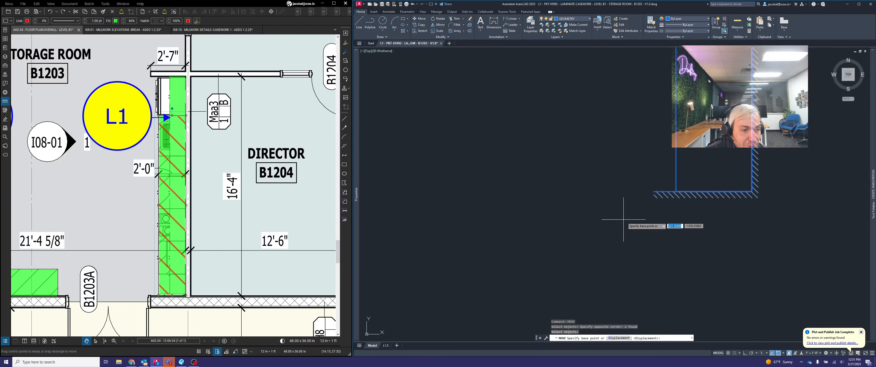
{"action": "left_click", "coordinate": [653, 191]}
{"action": "scroll", "coordinate": [683, 173], "scroll_direction": "down", "scroll_amount": 5}
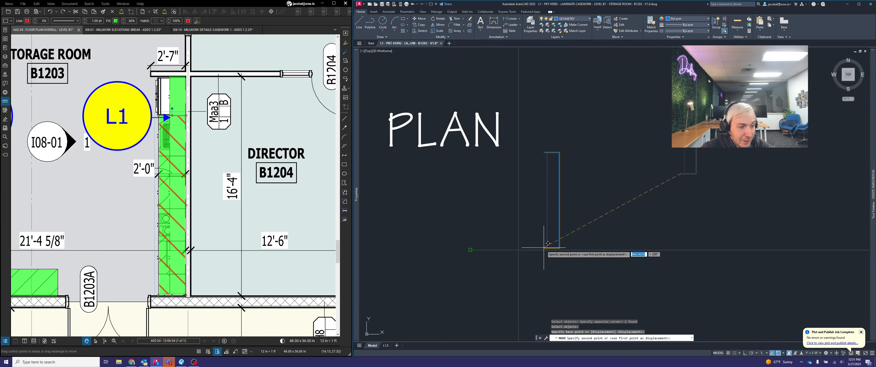
{"action": "left_click", "coordinate": [518, 250]}
{"action": "middle_click_drag", "start_coordinate": [561, 229], "coordinate": [626, 209]}
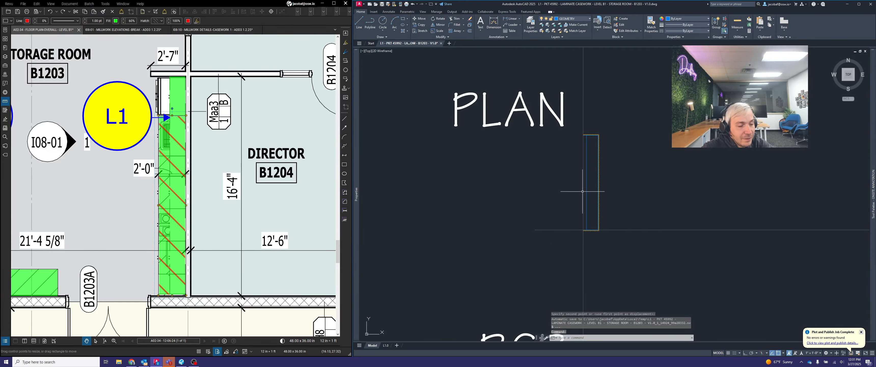
{"action": "scroll", "coordinate": [582, 192], "scroll_direction": "up", "scroll_amount": 3}
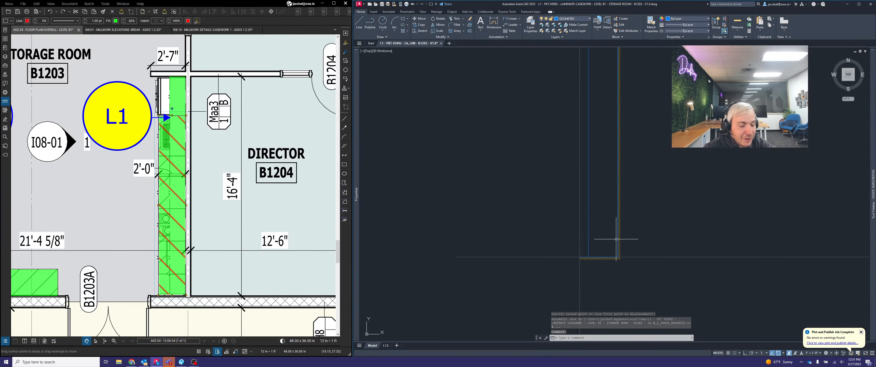
{"action": "scroll", "coordinate": [616, 239], "scroll_direction": "down", "scroll_amount": 2}
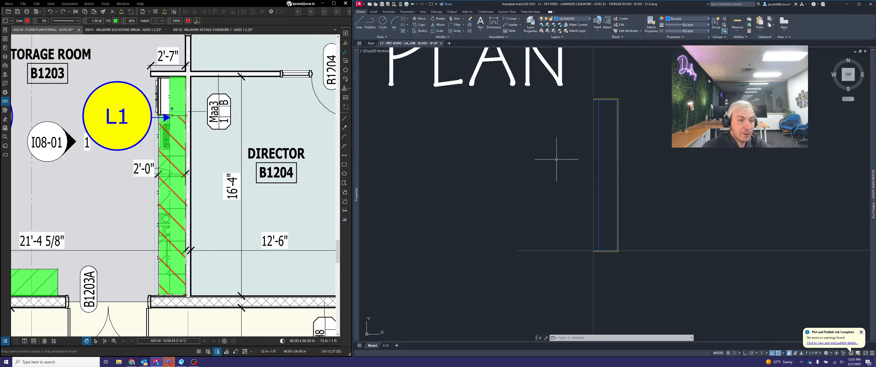
{"action": "left_click", "coordinate": [571, 87]}
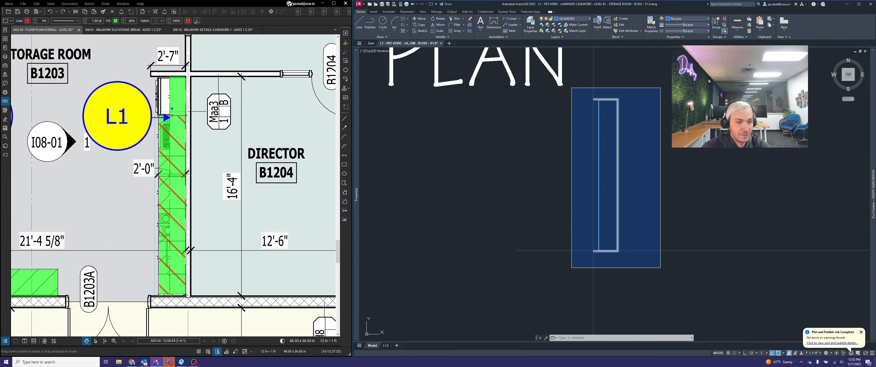
{"action": "left_click", "coordinate": [660, 268]}
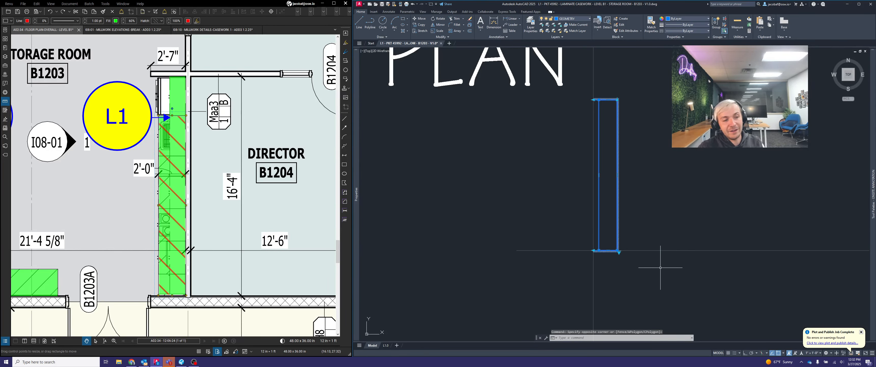
{"action": "key", "text": "Escape"}
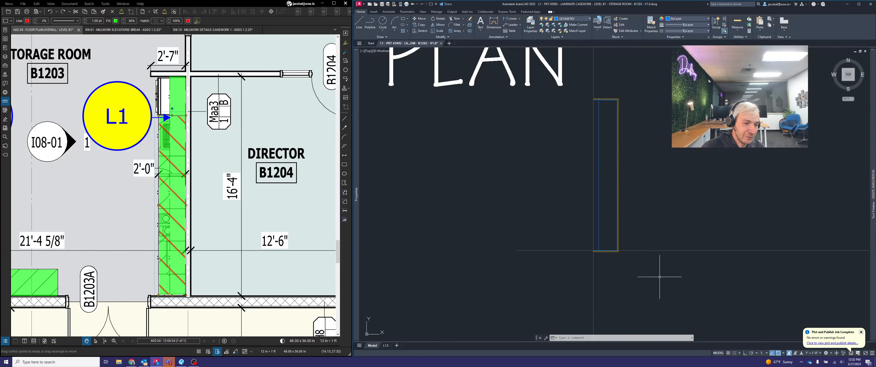
{"action": "left_click", "coordinate": [660, 276]}
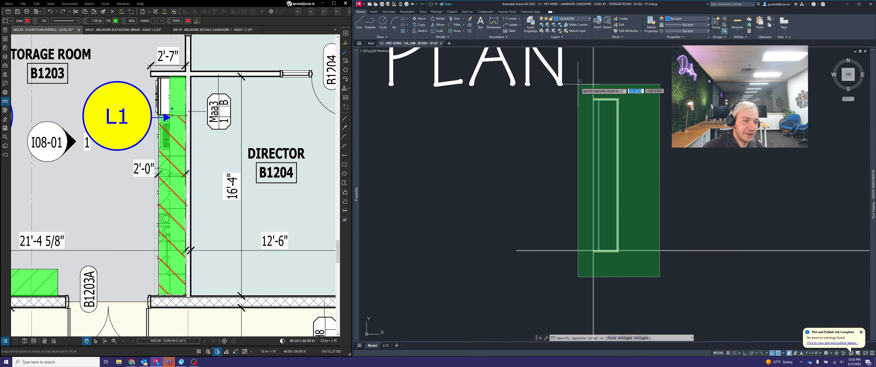
{"action": "left_click", "coordinate": [578, 84]}
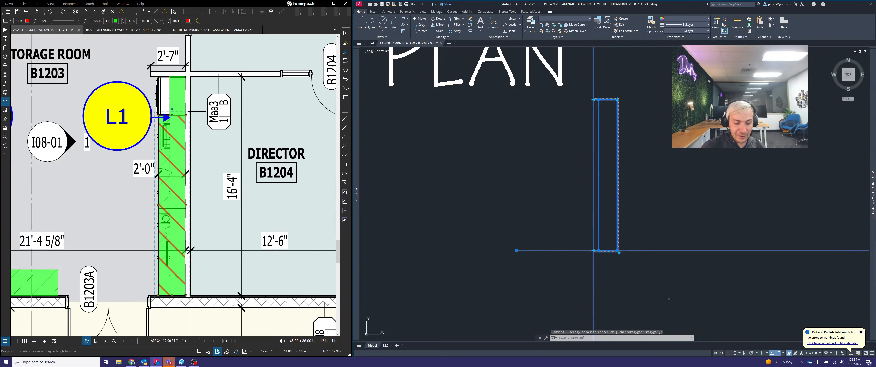
{"action": "key", "text": "Escape"}
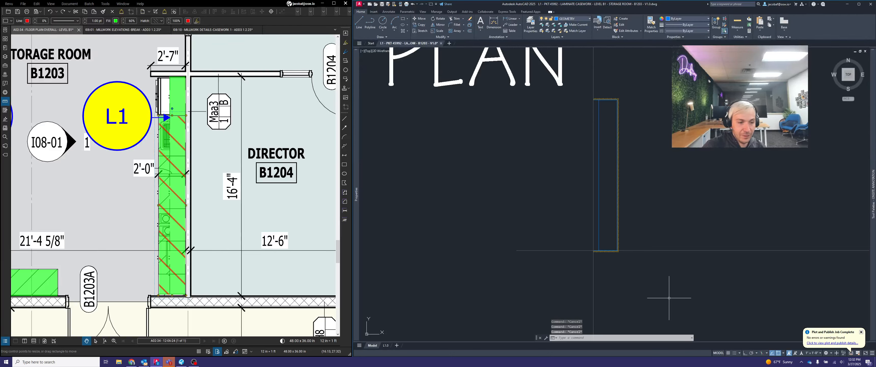
{"action": "left_click", "coordinate": [648, 270]}
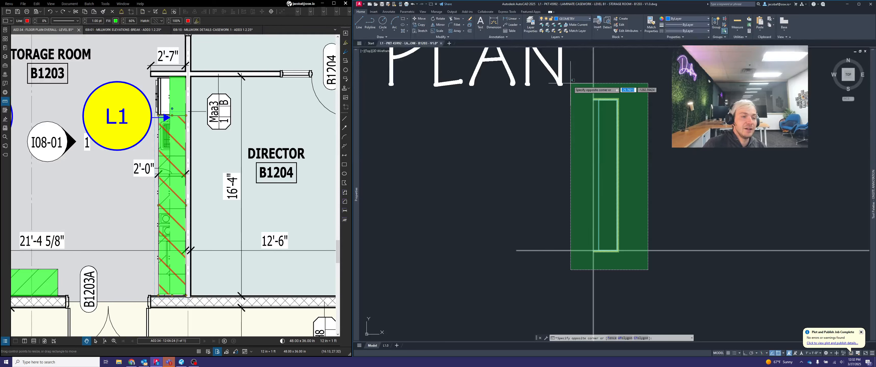
{"action": "key", "text": "Escape"}
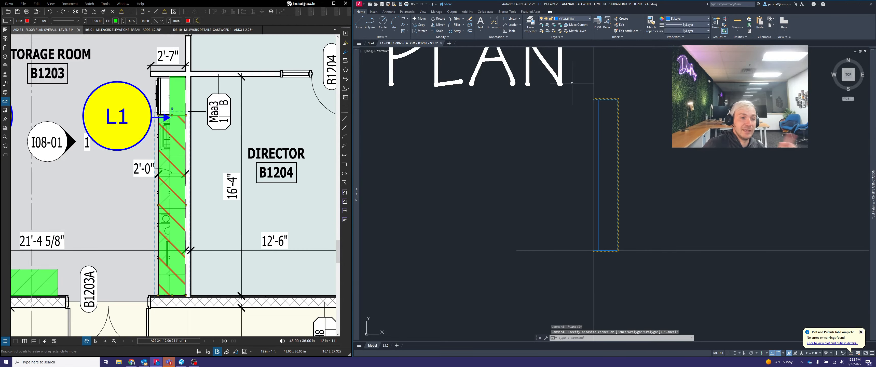
Copy the footprint rectangle and wall block from the PLAN row, without the guide lines, to a free spot in the ELEVATION row
{"action": "left_click", "coordinate": [571, 83]}
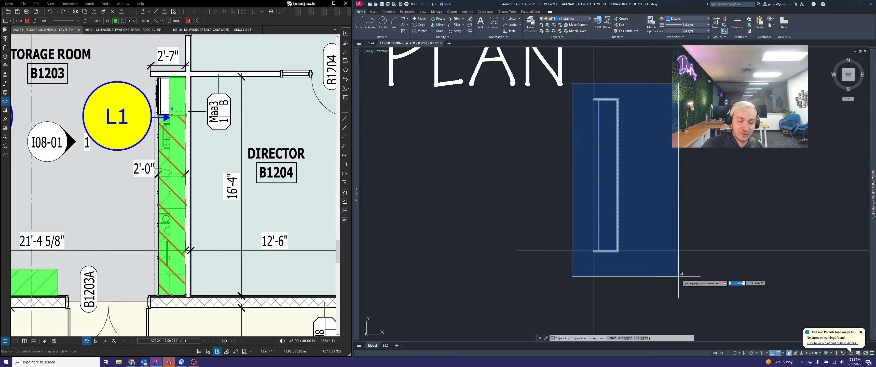
{"action": "left_click", "coordinate": [679, 276]}
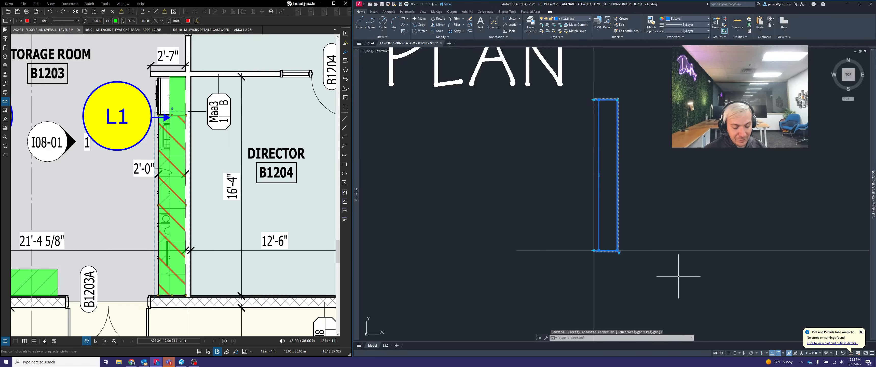
{"action": "type", "text": "cop"}
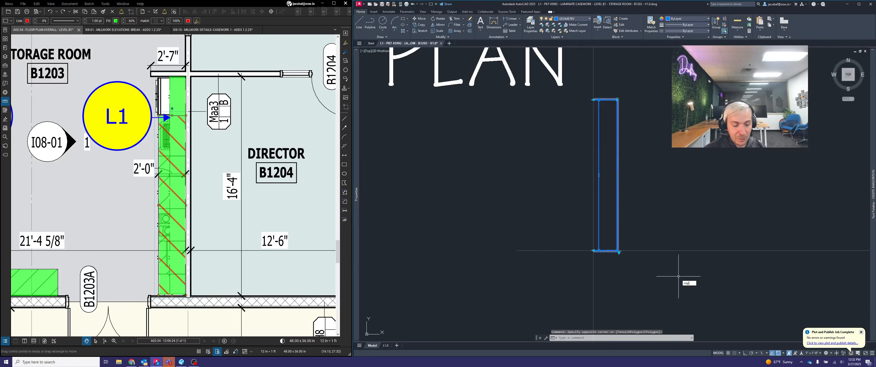
{"action": "type", "text": "y"}
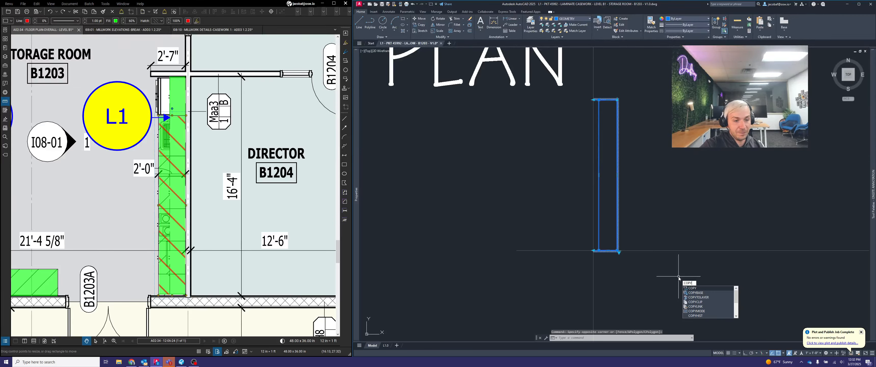
{"action": "key", "text": "Return"}
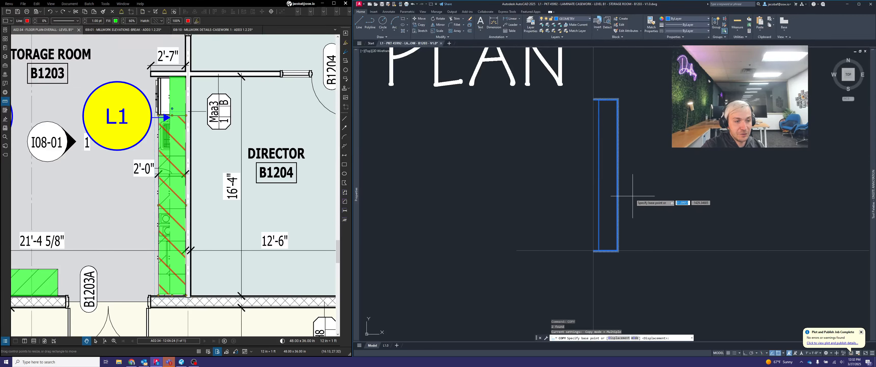
{"action": "left_click", "coordinate": [617, 176]}
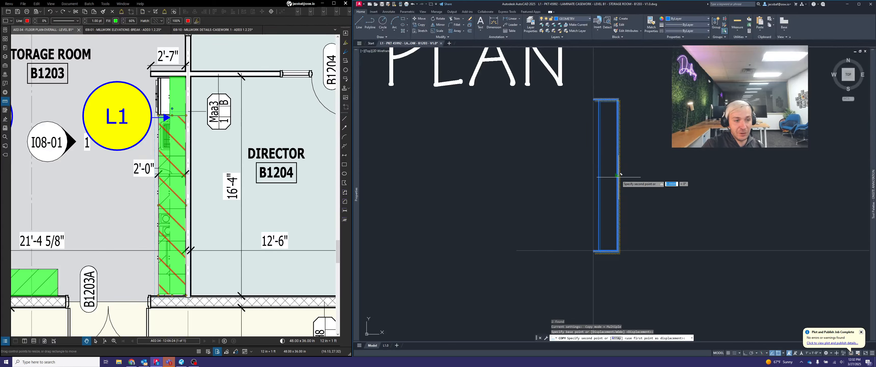
{"action": "scroll", "coordinate": [616, 168], "scroll_direction": "down", "scroll_amount": 6}
{"action": "middle_click_drag", "start_coordinate": [646, 221], "coordinate": [570, 196]}
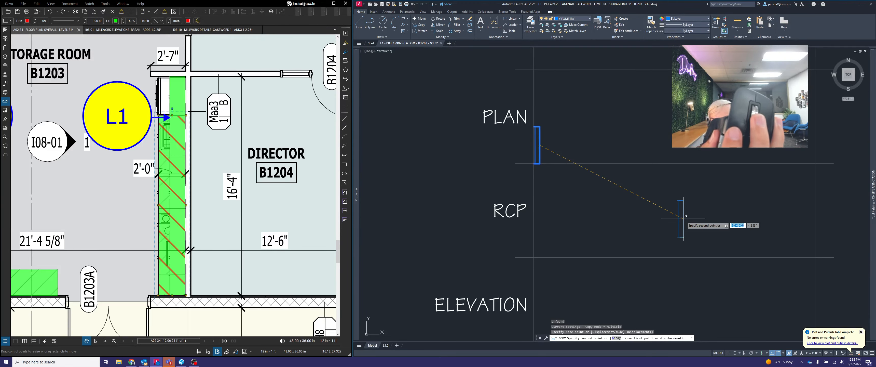
{"action": "scroll", "coordinate": [685, 216], "scroll_direction": "up", "scroll_amount": 5}
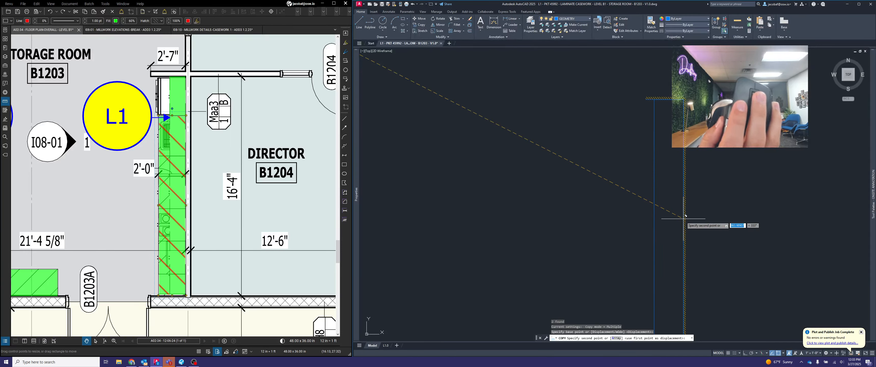
{"action": "scroll", "coordinate": [685, 216], "scroll_direction": "down", "scroll_amount": 5}
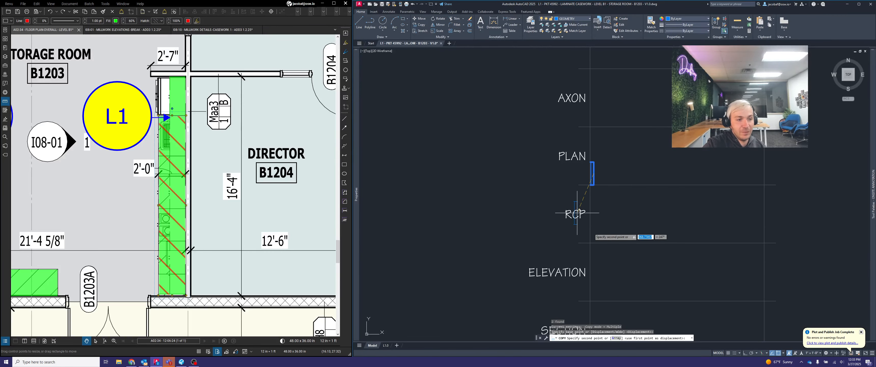
{"action": "scroll", "coordinate": [620, 217], "scroll_direction": "up", "scroll_amount": 2}
{"action": "middle_click_drag", "start_coordinate": [619, 220], "coordinate": [591, 116]}
{"action": "middle_click_drag", "start_coordinate": [627, 158], "coordinate": [648, 187]}
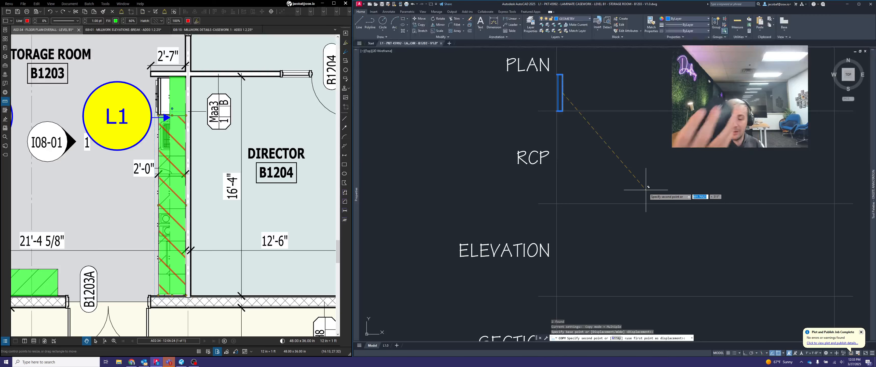
{"action": "mouse_move", "coordinate": [664, 173]}
{"action": "middle_mouse_down"}
{"action": "mouse_move", "coordinate": [655, 189]}
{"action": "mouse_move", "coordinate": [677, 166]}
{"action": "mouse_move", "coordinate": [657, 156]}
{"action": "mouse_move", "coordinate": [667, 145]}
{"action": "mouse_move", "coordinate": [632, 153]}
{"action": "middle_mouse_up"}
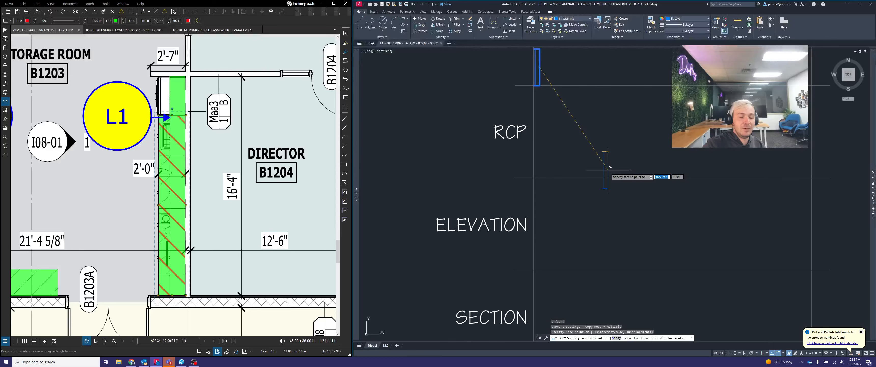
{"action": "scroll", "coordinate": [629, 189], "scroll_direction": "down", "scroll_amount": 4}
{"action": "middle_click_drag", "start_coordinate": [623, 179], "coordinate": [530, 149]}
{"action": "scroll", "coordinate": [609, 200], "scroll_direction": "up", "scroll_amount": 8}
{"action": "scroll", "coordinate": [660, 153], "scroll_direction": "down", "scroll_amount": 3}
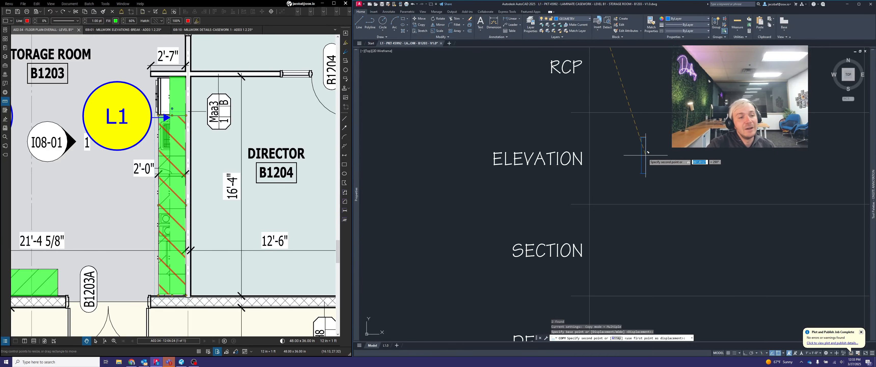
{"action": "middle_click_drag", "start_coordinate": [634, 131], "coordinate": [638, 179]}
{"action": "scroll", "coordinate": [630, 173], "scroll_direction": "up", "scroll_amount": 2}
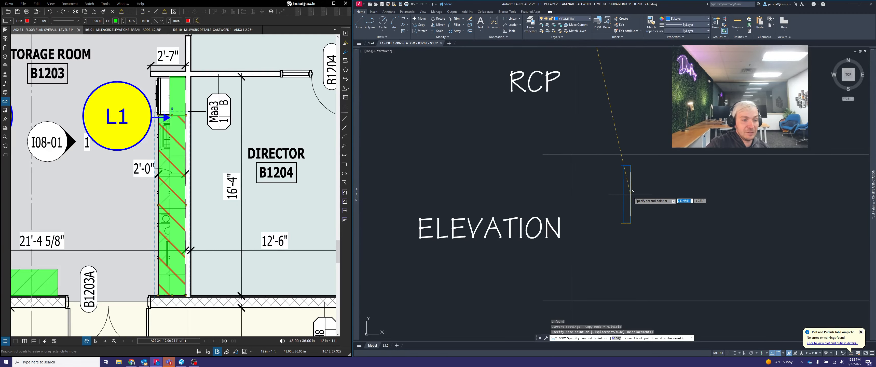
{"action": "scroll", "coordinate": [632, 190], "scroll_direction": "down", "scroll_amount": 4}
{"action": "scroll", "coordinate": [632, 191], "scroll_direction": "up", "scroll_amount": 2}
{"action": "left_click", "coordinate": [630, 193]}
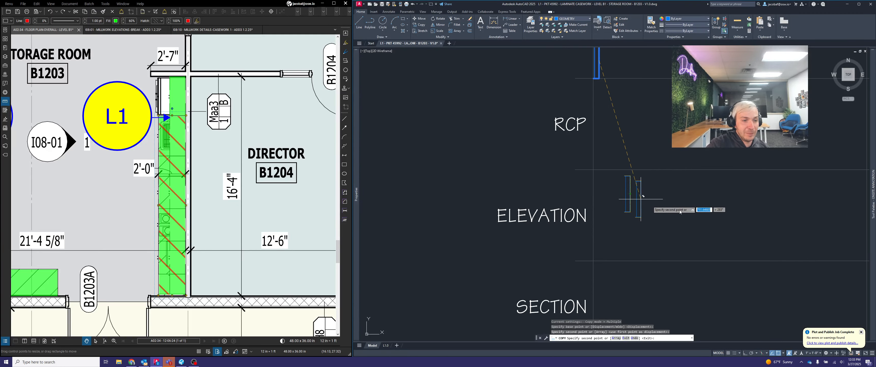
{"action": "key", "text": "Escape"}
{"action": "middle_click_drag", "start_coordinate": [730, 195], "coordinate": [744, 236]}
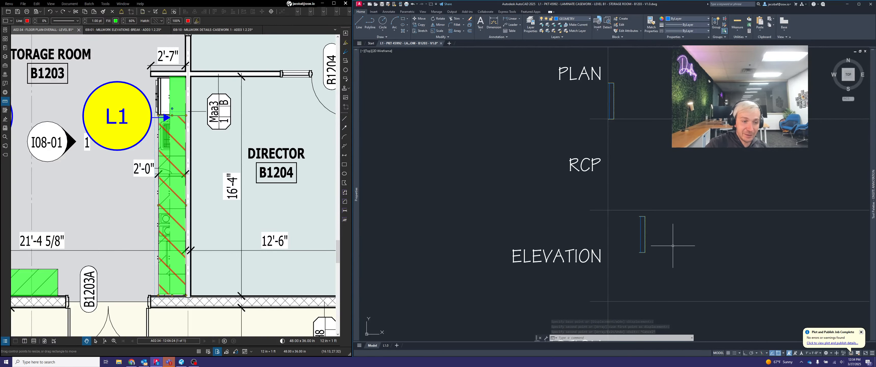
Rotate the ELEVATION copy of the footprint rectangle and wall block 90 degrees counterclockwise about the midpoint of its right edge, with Ortho on
{"action": "middle_click_drag", "start_coordinate": [672, 248], "coordinate": [632, 206]}
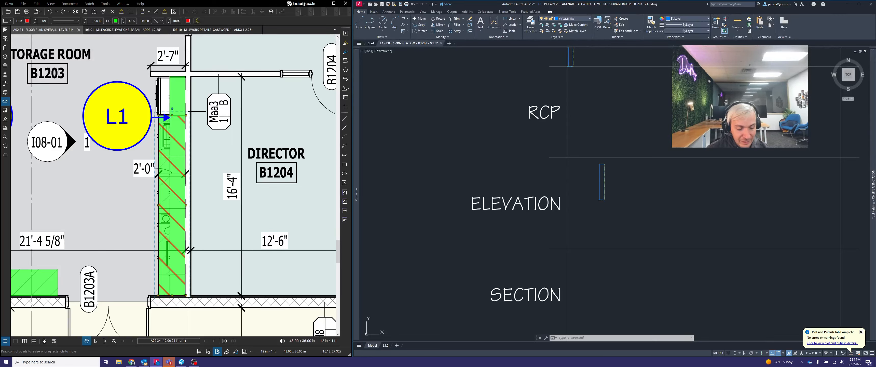
{"action": "key", "text": "Escape"}
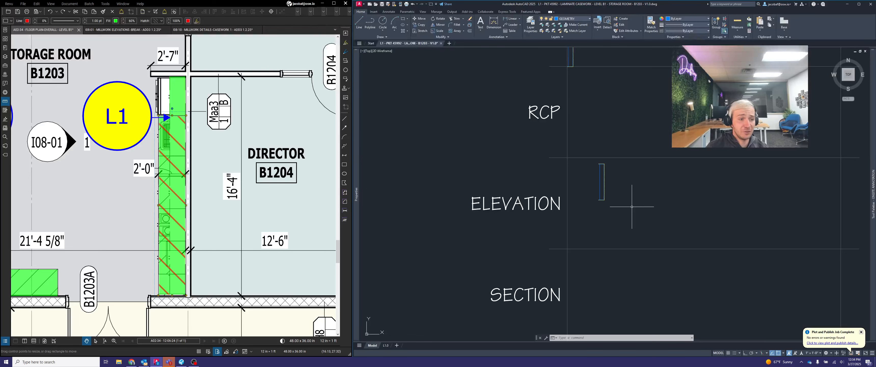
{"action": "key", "text": "Escape"}
{"action": "key", "text": "Escape"}
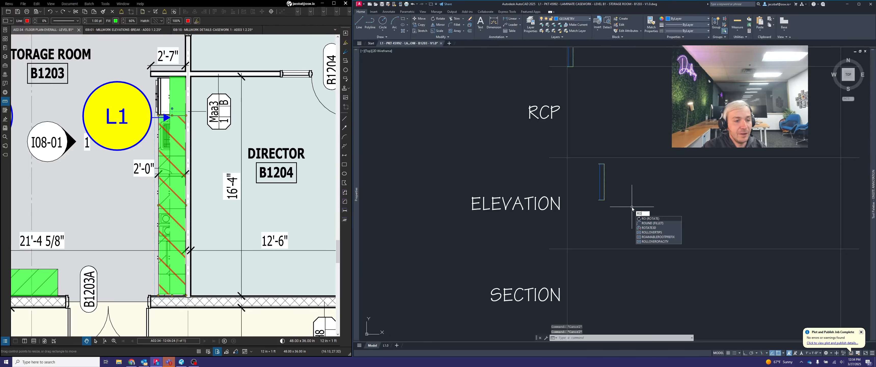
{"action": "key", "text": "Escape"}
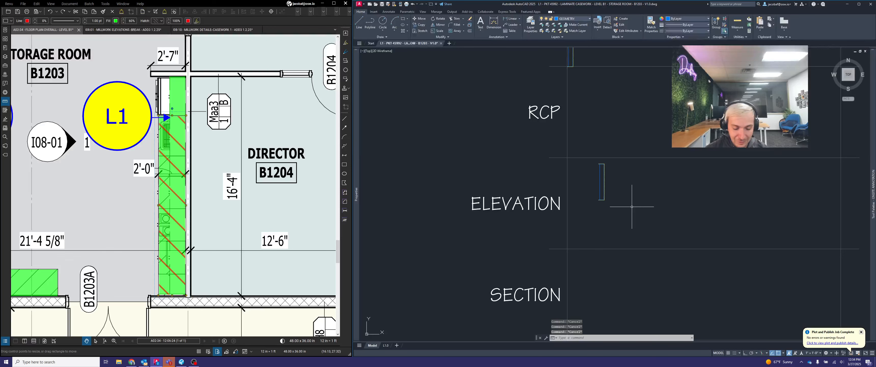
{"action": "type", "text": "rot"}
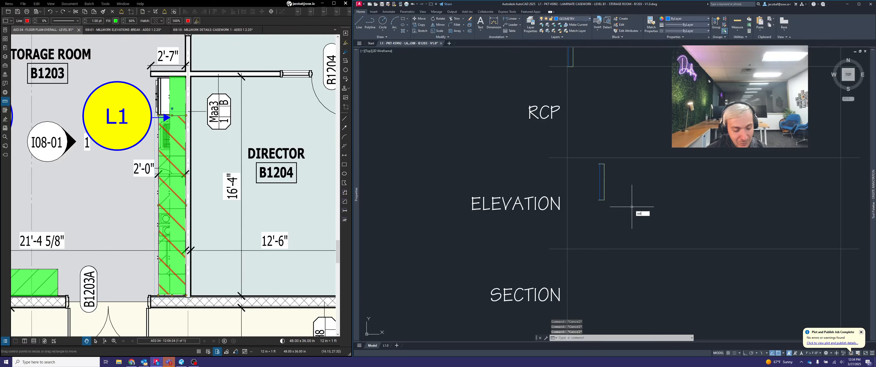
{"action": "type", "text": "at"}
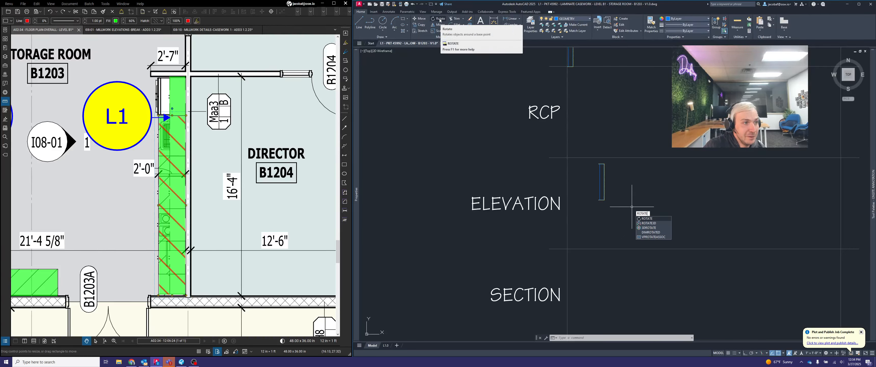
{"action": "key", "text": "Return"}
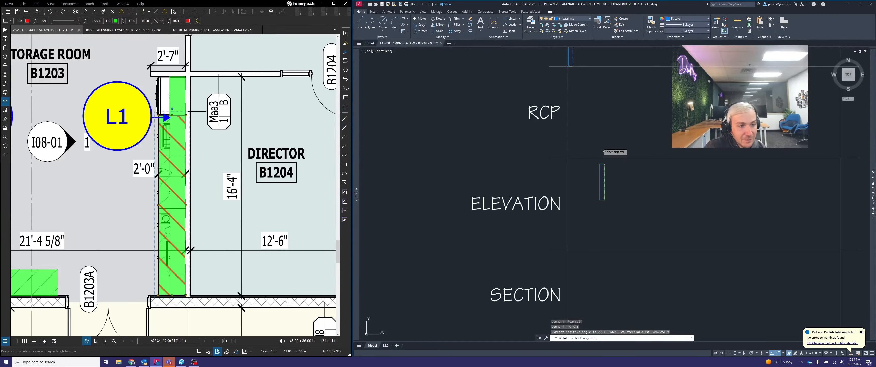
{"action": "left_click", "coordinate": [586, 133]}
{"action": "left_click", "coordinate": [653, 234]}
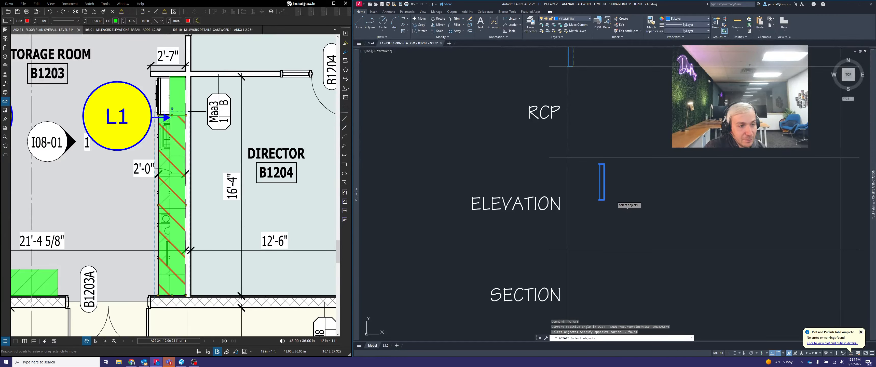
{"action": "key", "text": "Return"}
{"action": "left_click", "coordinate": [604, 184]}
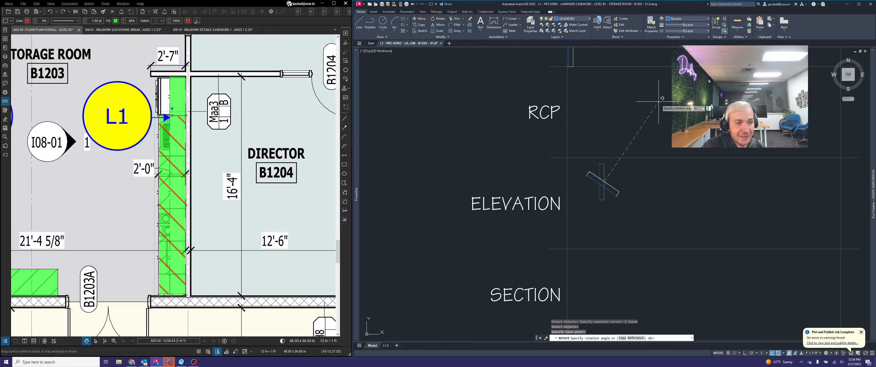
{"action": "key", "text": "F8"}
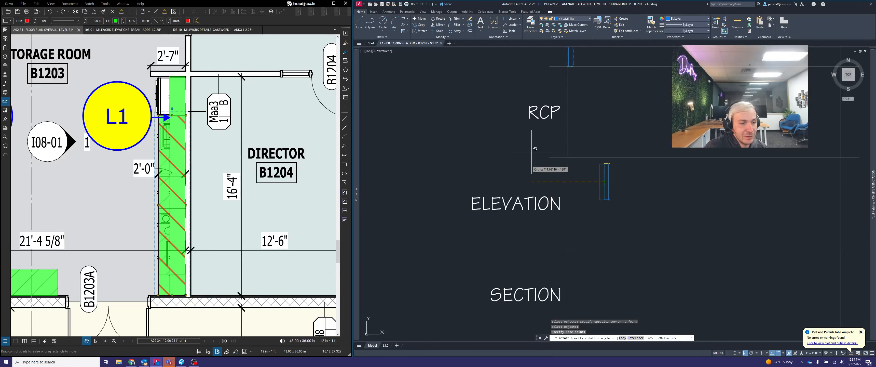
{"action": "left_click", "coordinate": [594, 99]}
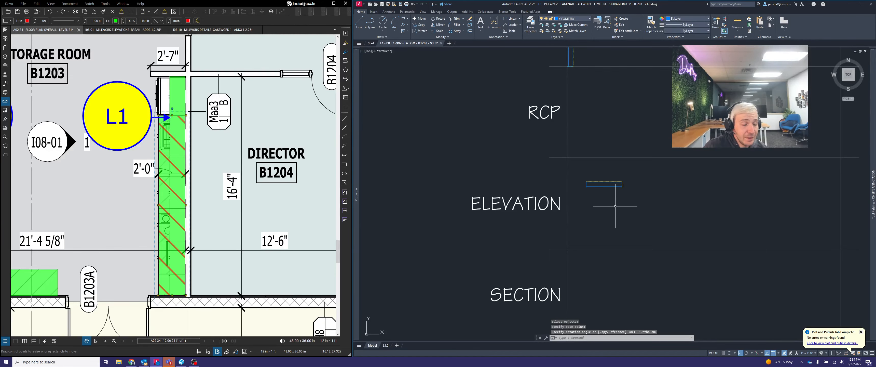
Draw a vertical line from the rotated wall block's left leg end straight down past the horizontal guide line below the ELEVATION row
{"action": "scroll", "coordinate": [612, 198], "scroll_direction": "up", "scroll_amount": 2}
{"action": "scroll", "coordinate": [609, 186], "scroll_direction": "up", "scroll_amount": 3}
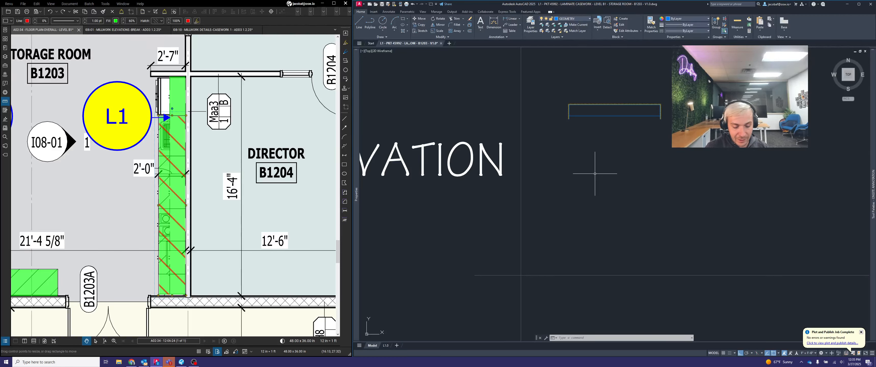
{"action": "type", "text": "likne"}
{"action": "key", "text": "Escape"}
{"action": "key", "text": "Escape"}
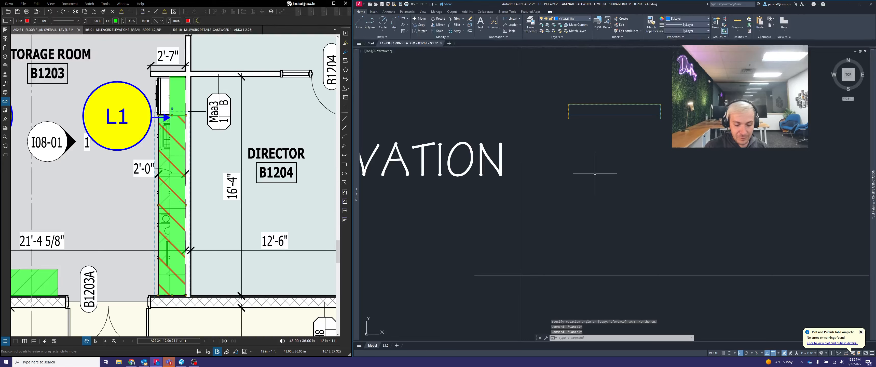
{"action": "type", "text": "LINE"}
{"action": "key", "text": "Return"}
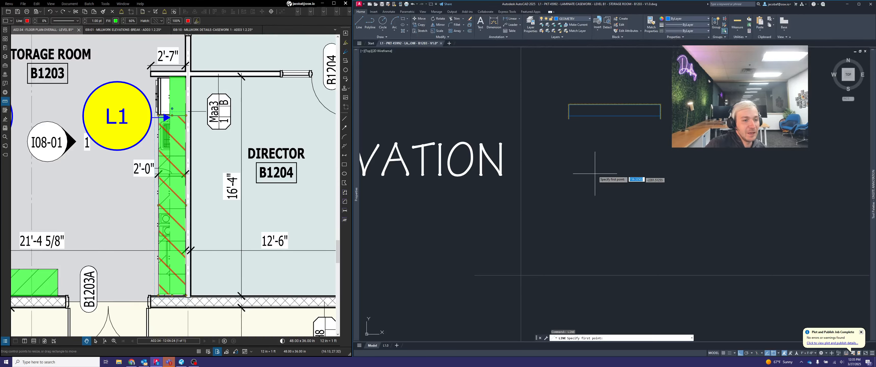
{"action": "left_click", "coordinate": [569, 118]}
{"action": "left_click", "coordinate": [603, 310]}
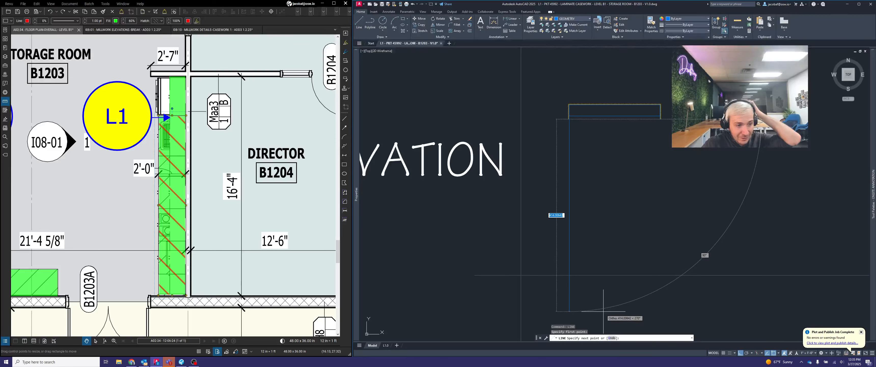
{"action": "key", "text": "Escape"}
{"action": "key", "text": "Escape"}
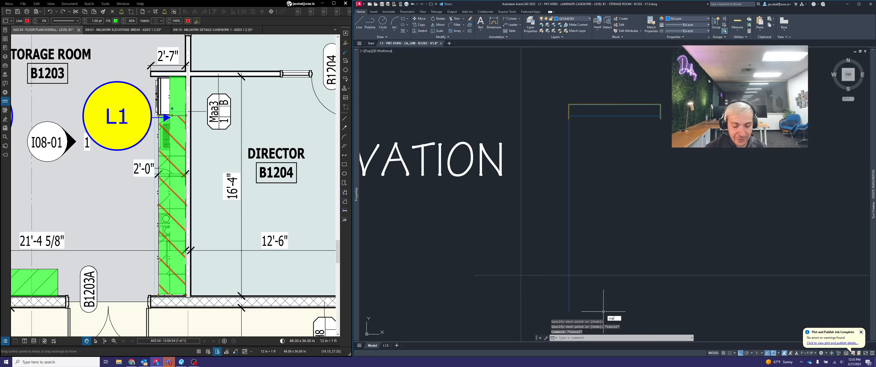
Copy the vertical line from the wall block's left leg end to the matching end of its right leg
{"action": "type", "text": "COPY"}
{"action": "key", "text": "Return"}
{"action": "left_click", "coordinate": [636, 186]}
{"action": "left_click", "coordinate": [555, 164]}
{"action": "key", "text": "Return"}
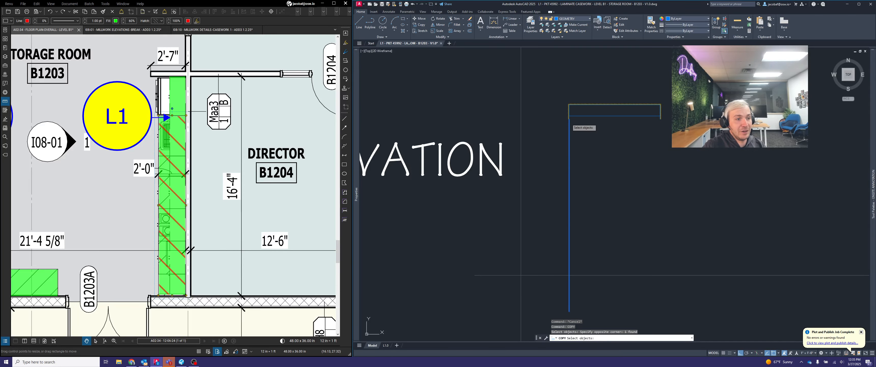
{"action": "scroll", "coordinate": [569, 120], "scroll_direction": "up", "scroll_amount": 6}
{"action": "left_click", "coordinate": [568, 113]}
{"action": "scroll", "coordinate": [568, 113], "scroll_direction": "down", "scroll_amount": 4}
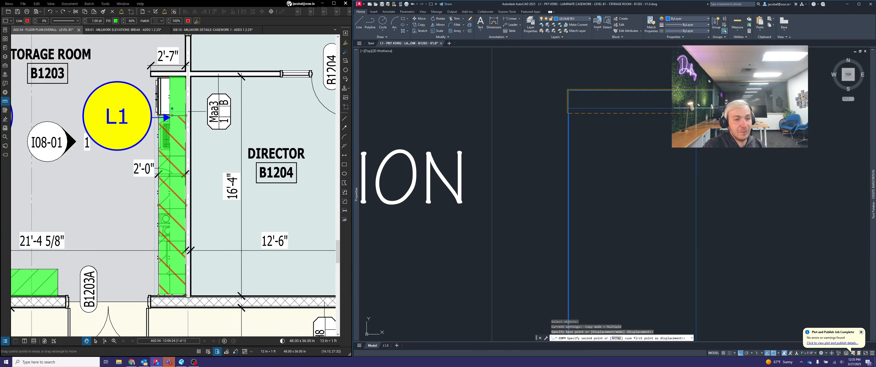
{"action": "left_click", "coordinate": [712, 113]}
{"action": "key", "text": "Return"}
{"action": "scroll", "coordinate": [702, 140], "scroll_direction": "down", "scroll_amount": 3}
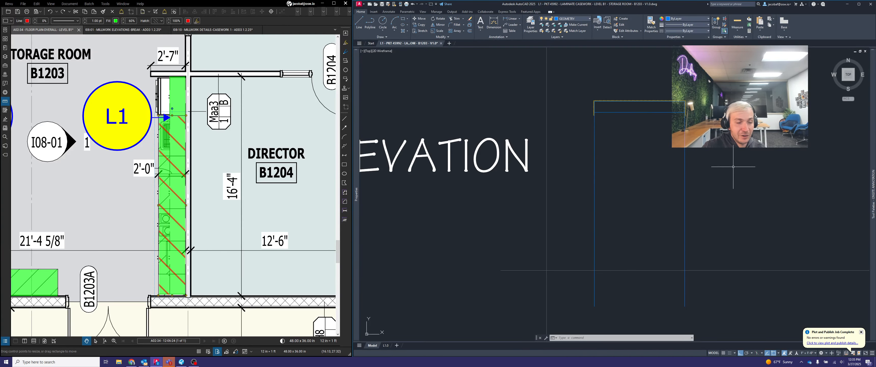
{"action": "middle_click_drag", "start_coordinate": [733, 166], "coordinate": [720, 147]}
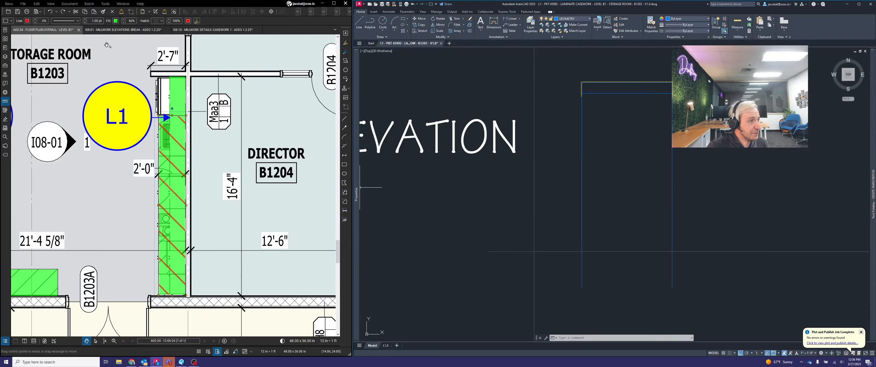
Switch to Bluebeam Revu, show the millwork elevations sheet, and examine the countertop edge beside the refrigerator bay in Storage Room B1203
{"action": "left_click", "coordinate": [112, 30]}
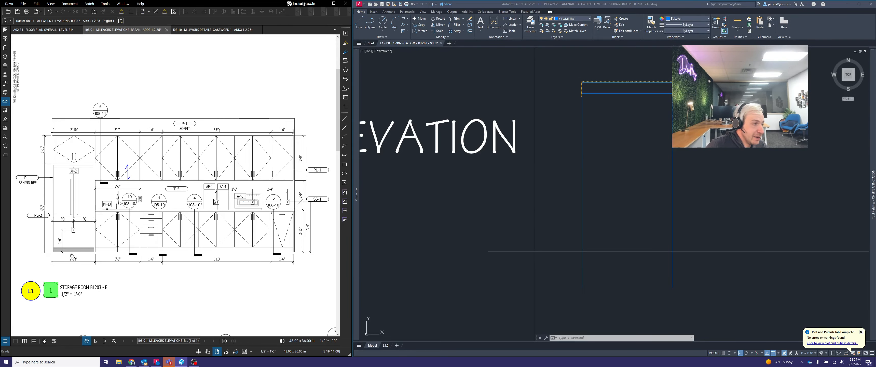
{"action": "scroll", "coordinate": [68, 256], "scroll_direction": "up", "scroll_amount": 5}
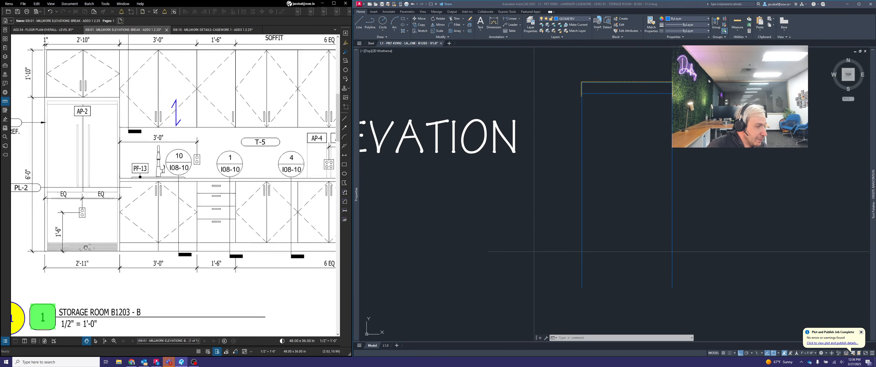
{"action": "scroll", "coordinate": [148, 252], "scroll_direction": "up", "scroll_amount": 2}
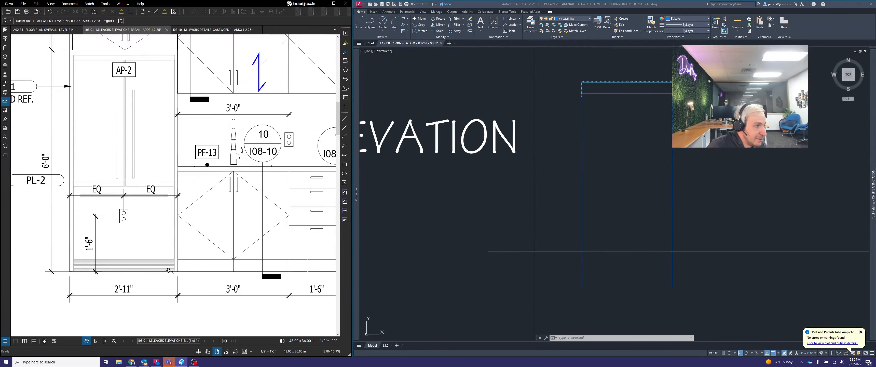
{"action": "scroll", "coordinate": [180, 167], "scroll_direction": "up", "scroll_amount": 5}
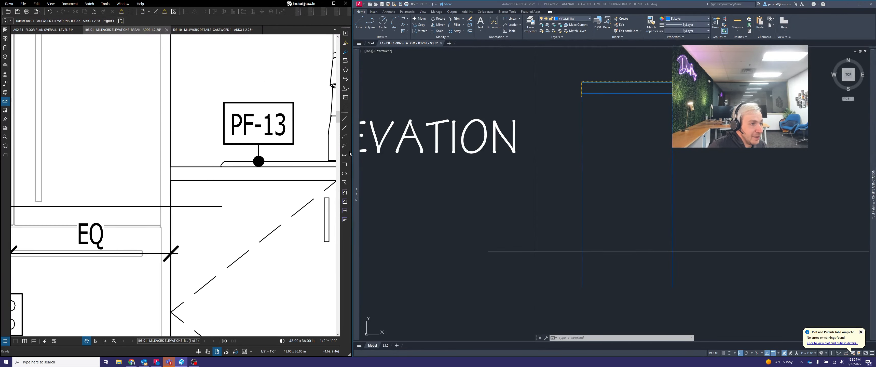
Point an arrow markup at the countertop edge beside the refrigerator bay and delete the arrow
{"action": "left_click", "coordinate": [344, 128]}
{"action": "left_click_drag", "start_coordinate": [140, 145], "coordinate": [172, 174]}
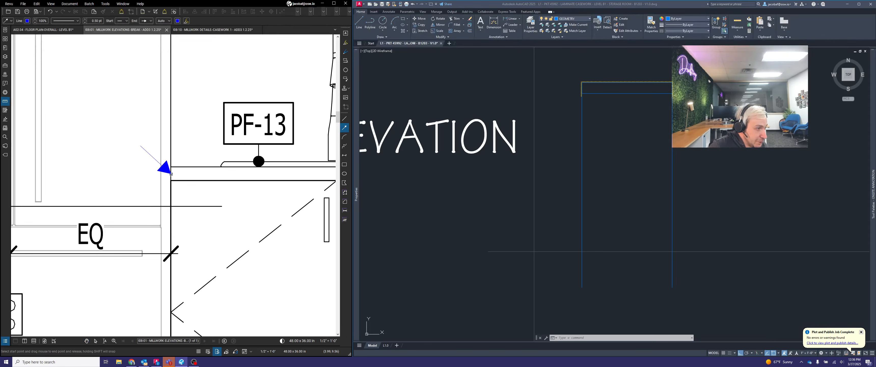
{"action": "left_click", "coordinate": [153, 158]}
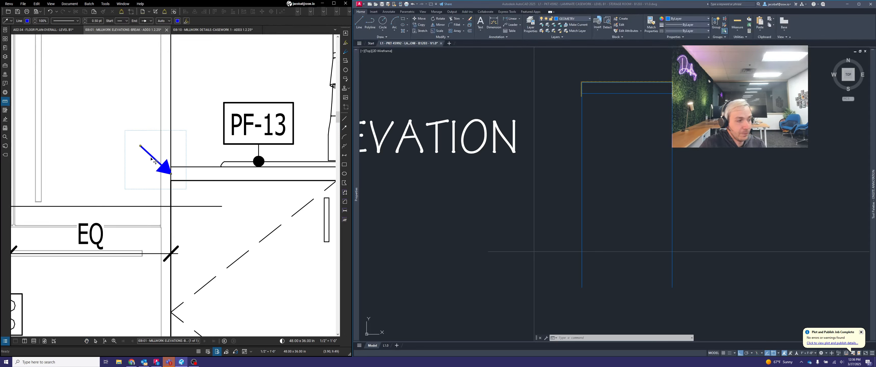
{"action": "key", "text": "Delete"}
Compare the refrigerator bay and full cabinet run on the millwork elevation with the footprint rectangle in AutoCAD's PLAN row
{"action": "scroll", "coordinate": [185, 165], "scroll_direction": "down", "scroll_amount": 3}
{"action": "scroll", "coordinate": [262, 191], "scroll_direction": "down", "scroll_amount": 5}
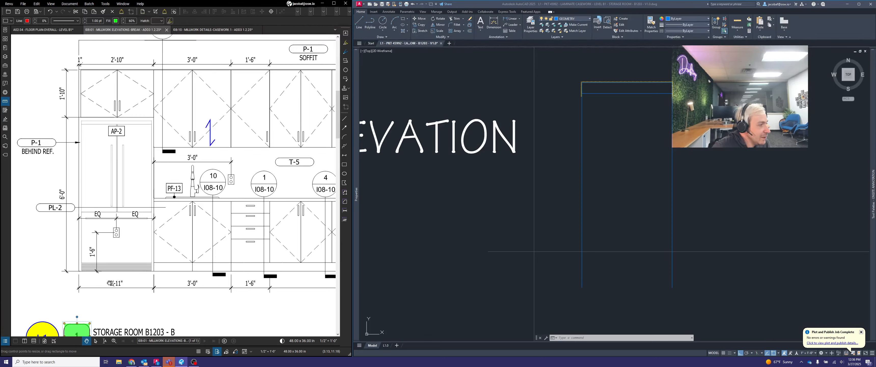
{"action": "scroll", "coordinate": [95, 302], "scroll_direction": "up", "scroll_amount": 2}
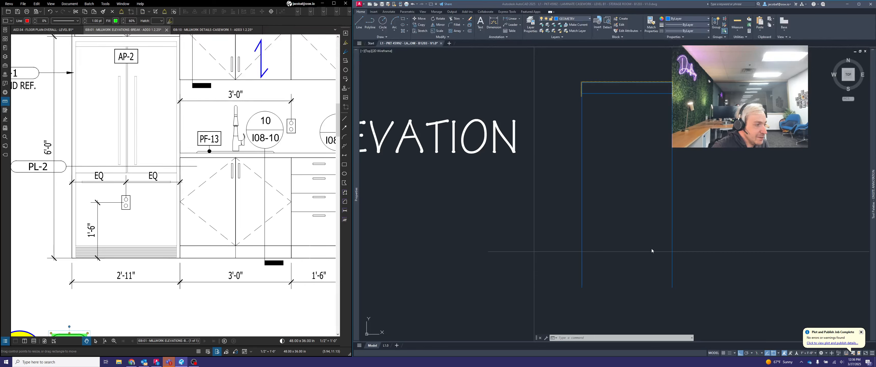
{"action": "scroll", "coordinate": [690, 274], "scroll_direction": "down", "scroll_amount": 8}
{"action": "scroll", "coordinate": [667, 189], "scroll_direction": "up", "scroll_amount": 8}
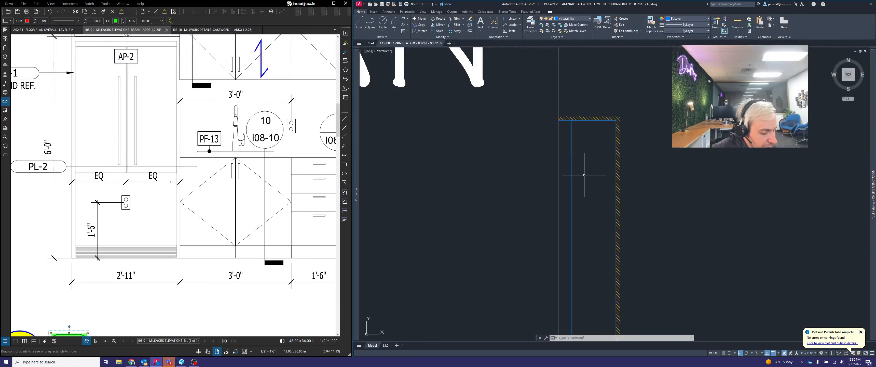
{"action": "left_click", "coordinate": [585, 173]}
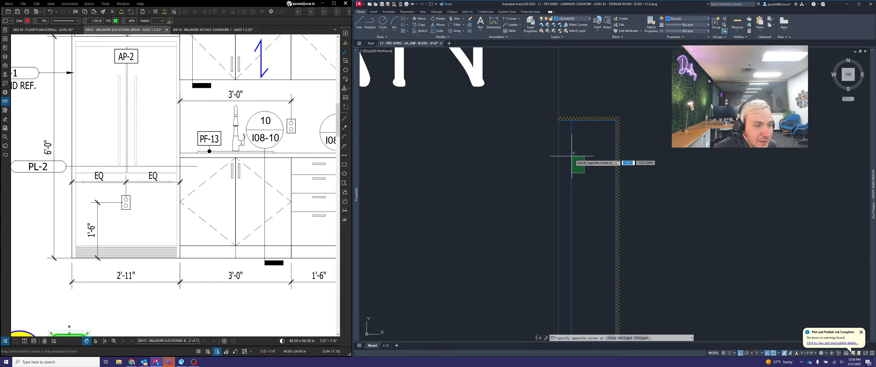
{"action": "left_click", "coordinate": [574, 152]}
{"action": "scroll", "coordinate": [588, 139], "scroll_direction": "down", "scroll_amount": 2}
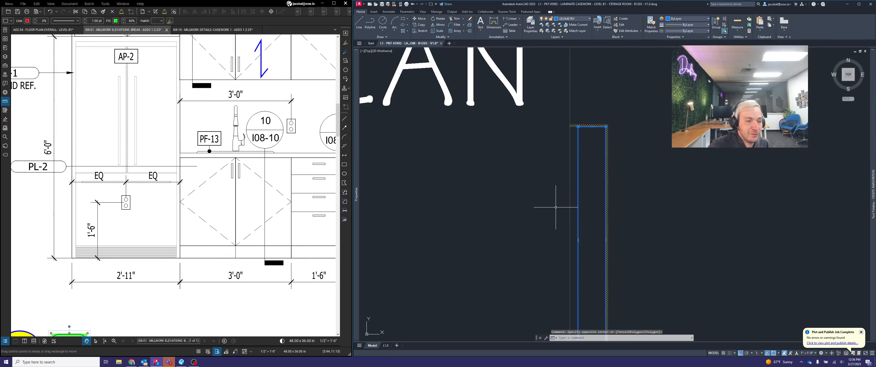
{"action": "middle_click_drag", "start_coordinate": [638, 217], "coordinate": [689, 187]}
{"action": "scroll", "coordinate": [690, 162], "scroll_direction": "down", "scroll_amount": 2}
{"action": "key", "text": "Escape"}
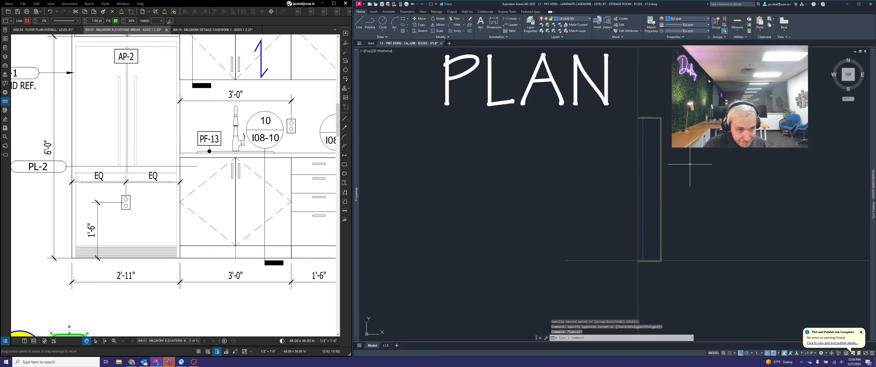
{"action": "scroll", "coordinate": [210, 210], "scroll_direction": "down", "scroll_amount": 2}
{"action": "scroll", "coordinate": [211, 211], "scroll_direction": "down", "scroll_amount": 3}
{"action": "middle_click_drag", "start_coordinate": [212, 211], "coordinate": [125, 238]}
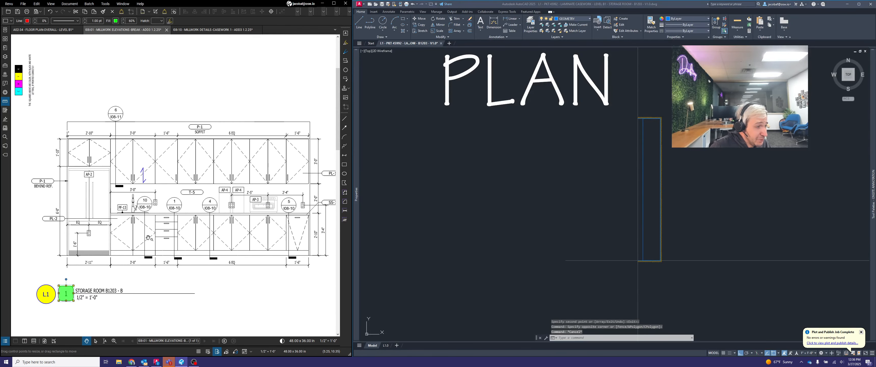
{"action": "middle_click_drag", "start_coordinate": [251, 268], "coordinate": [244, 272]}
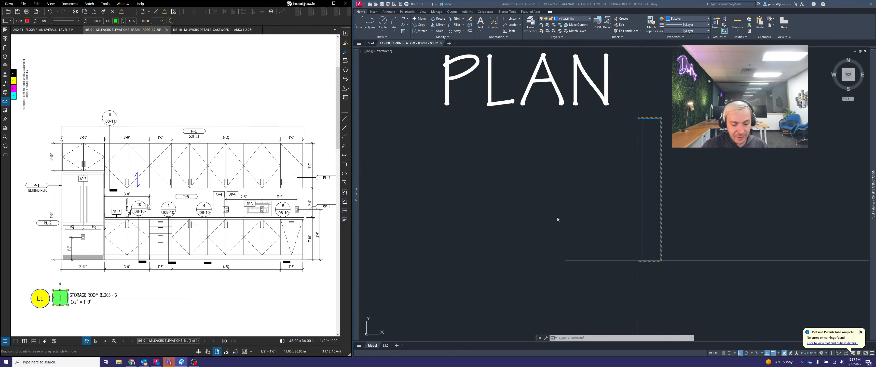
Draw a small trial circle and a short horizontal line beside the footprint rectangle in the PLAN row
{"action": "left_click", "coordinate": [583, 196]}
{"action": "left_click", "coordinate": [585, 190]}
{"action": "type", "text": "c"}
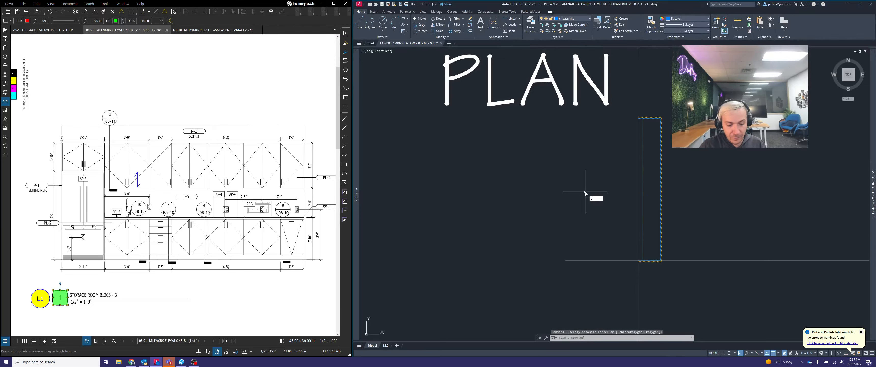
{"action": "key", "text": "Return"}
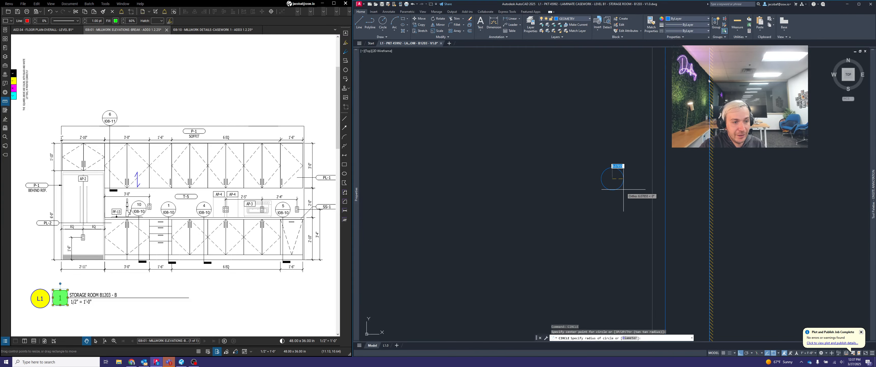
{"action": "left_click", "coordinate": [619, 177]}
{"action": "left_click", "coordinate": [622, 182]}
{"action": "type", "text": "l"}
{"action": "key", "text": "Return"}
{"action": "scroll", "coordinate": [628, 172], "scroll_direction": "up", "scroll_amount": 6}
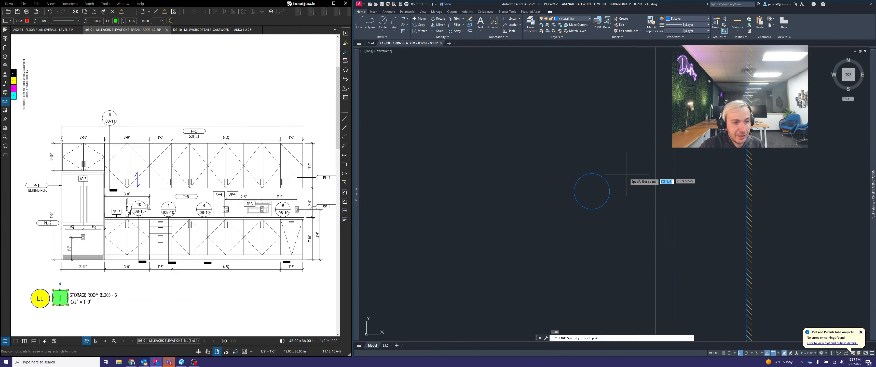
{"action": "left_click", "coordinate": [622, 189]}
{"action": "left_click", "coordinate": [647, 190]}
{"action": "key", "text": "Return"}
{"action": "scroll", "coordinate": [660, 208], "scroll_direction": "down", "scroll_amount": 4}
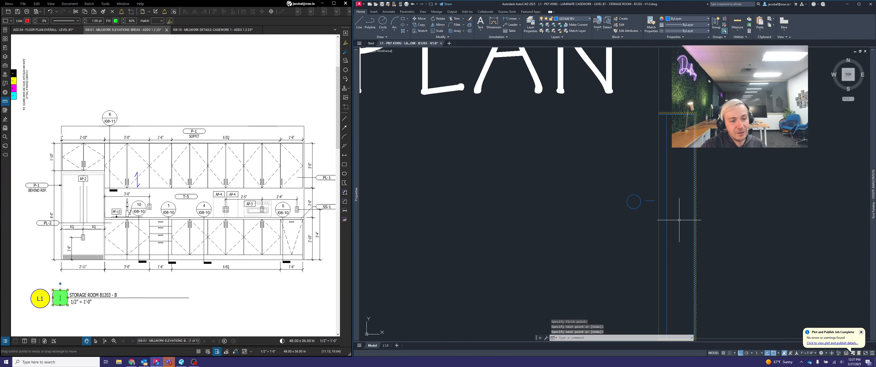
{"action": "left_click", "coordinate": [671, 140]}
{"action": "left_click", "coordinate": [664, 137]}
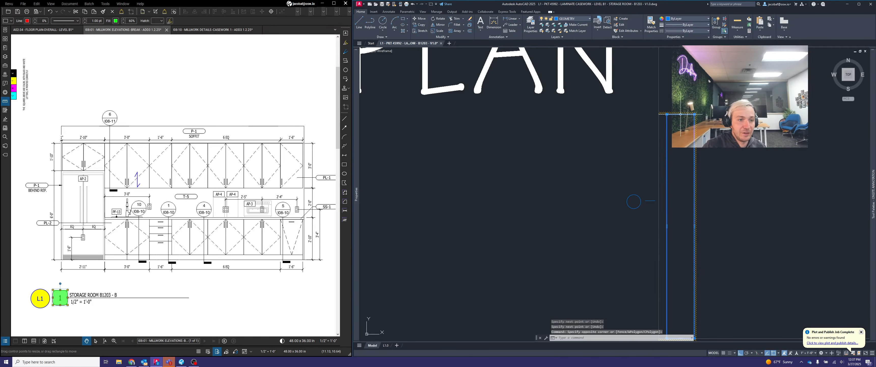
{"action": "left_click", "coordinate": [666, 114]}
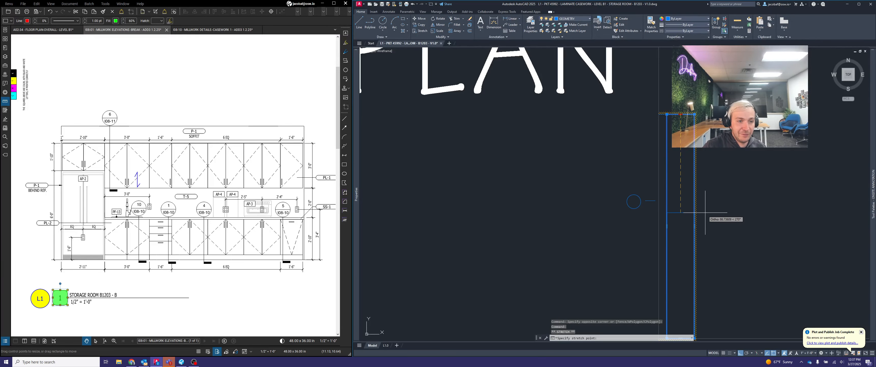
{"action": "key", "text": "Escape"}
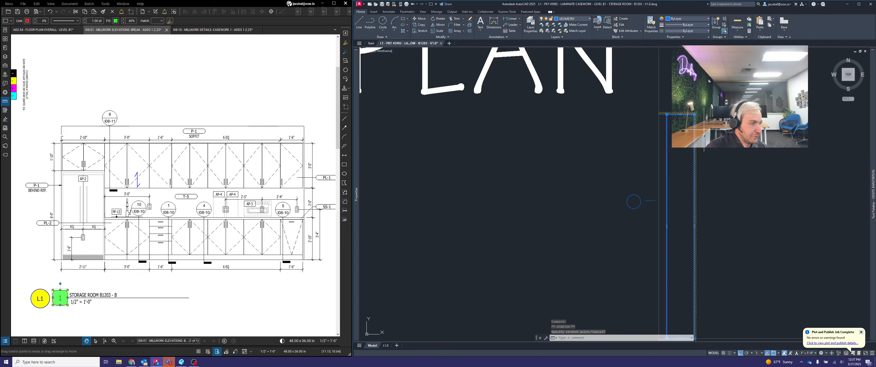
{"action": "key", "text": "Escape"}
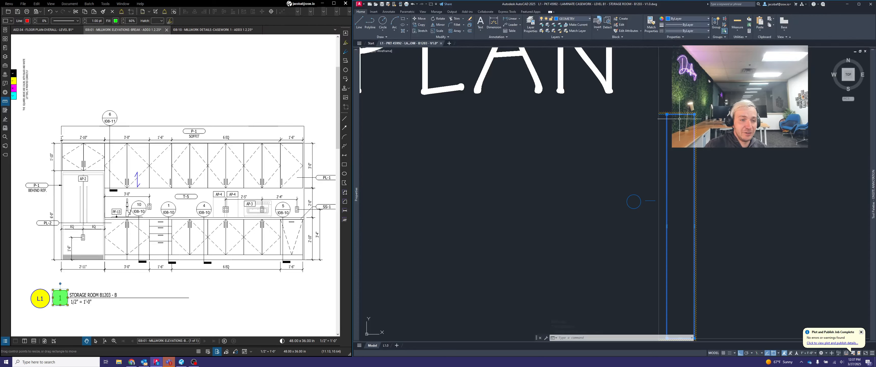
Stretch the footprint rectangle's upper edge 35 units down, away from the top wall, to leave out the refrigerator bay
{"action": "scroll", "coordinate": [679, 117], "scroll_direction": "up", "scroll_amount": 4}
{"action": "left_click", "coordinate": [665, 111]}
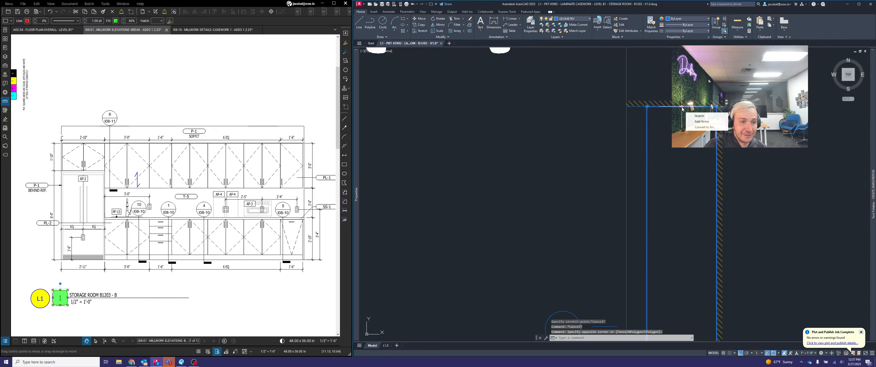
{"action": "left_click", "coordinate": [682, 106]}
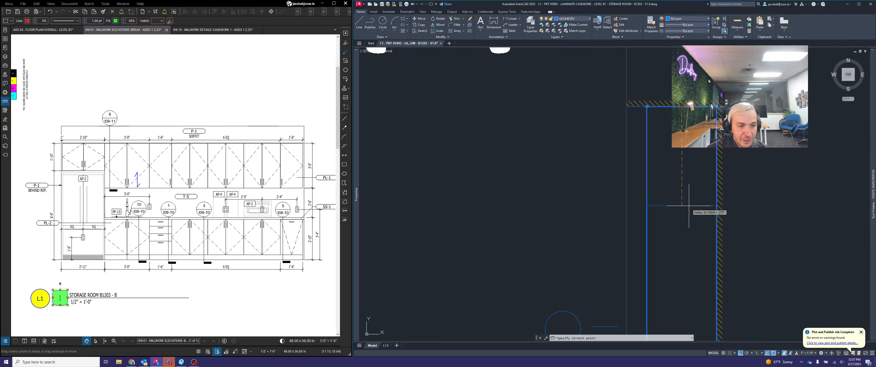
{"action": "type", "text": "35"}
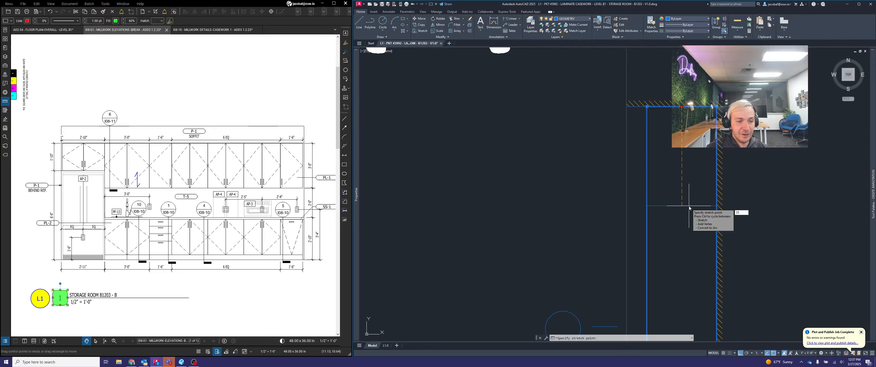
{"action": "key", "text": "Return"}
{"action": "key", "text": "Escape"}
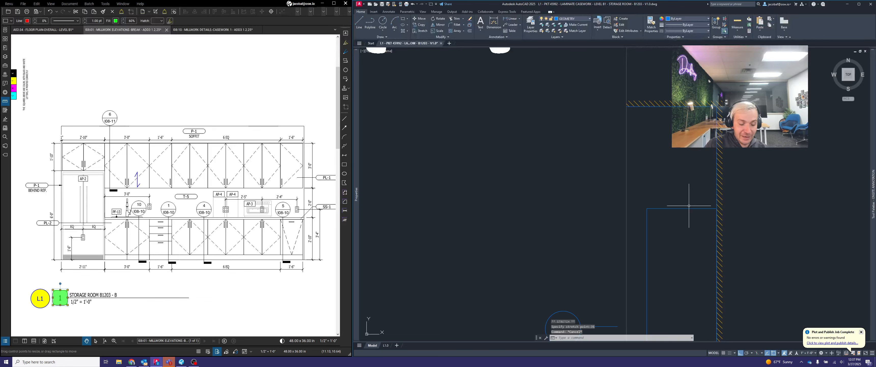
Measure the gap from the footprint rectangle's upper edge to the inside corner of the top wall
{"action": "type", "text": "d"}
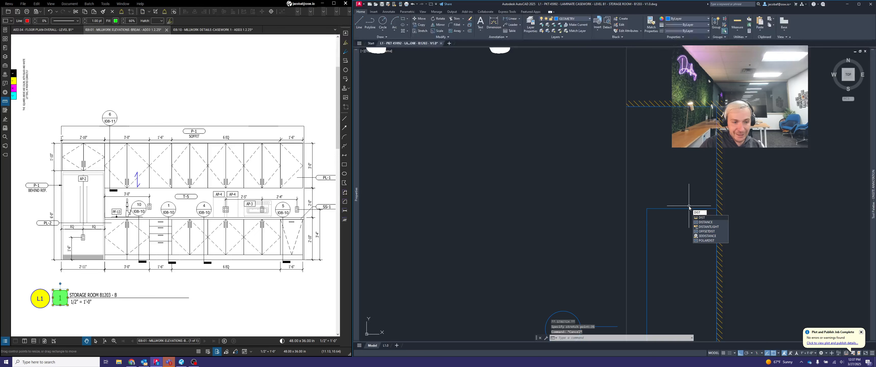
{"action": "key", "text": "Return"}
{"action": "left_click", "coordinate": [717, 208]}
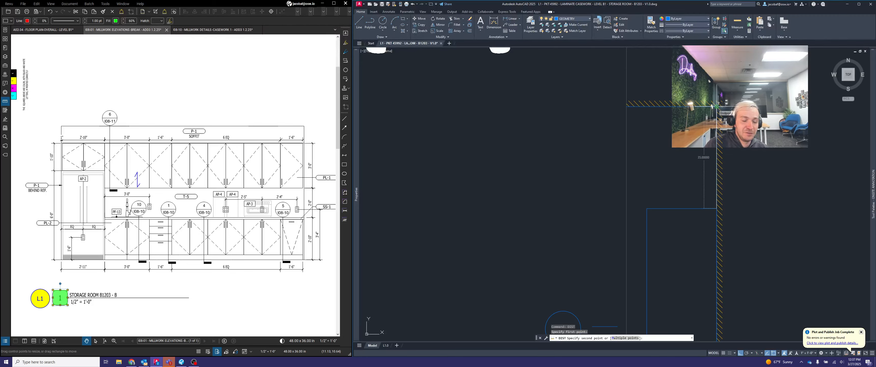
{"action": "key", "text": "Escape"}
Delete the trial circle and short line beside the footprint rectangle
{"action": "scroll", "coordinate": [722, 89], "scroll_direction": "down", "scroll_amount": 4}
{"action": "scroll", "coordinate": [659, 187], "scroll_direction": "up", "scroll_amount": 2}
{"action": "left_click", "coordinate": [689, 198]}
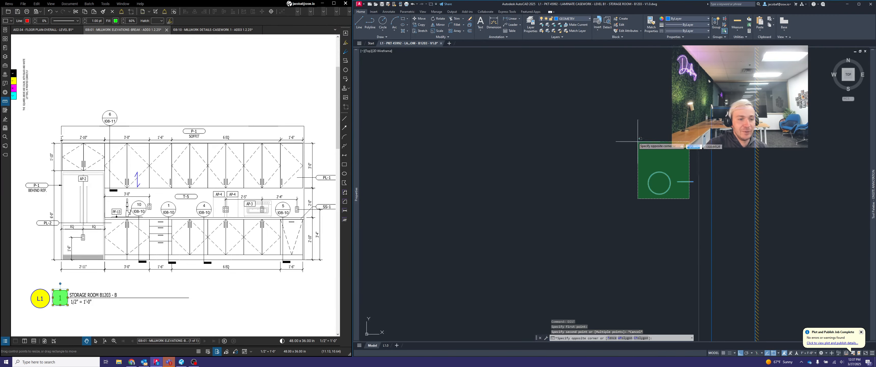
{"action": "left_click", "coordinate": [638, 138]}
{"action": "key", "text": "Delete"}
Offset the left vertical projection line in the ELEVATION row 35 units to the right for the refrigerator bay
{"action": "scroll", "coordinate": [651, 141], "scroll_direction": "down", "scroll_amount": 3}
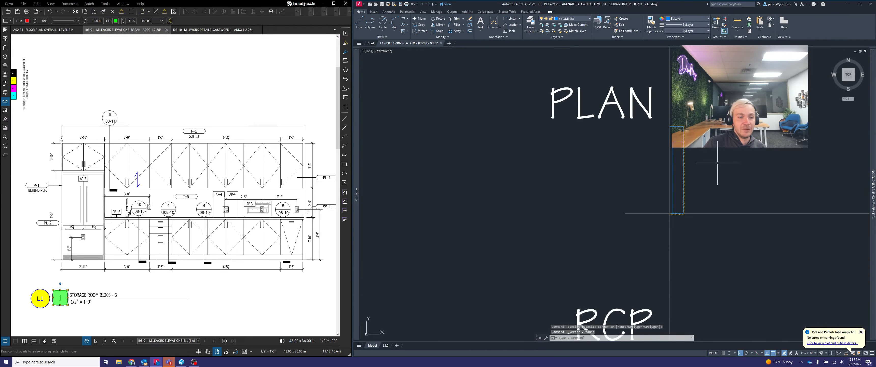
{"action": "middle_click_drag", "start_coordinate": [668, 163], "coordinate": [630, 119]}
{"action": "scroll", "coordinate": [630, 119], "scroll_direction": "down", "scroll_amount": 2}
{"action": "middle_click_drag", "start_coordinate": [648, 230], "coordinate": [537, 87]}
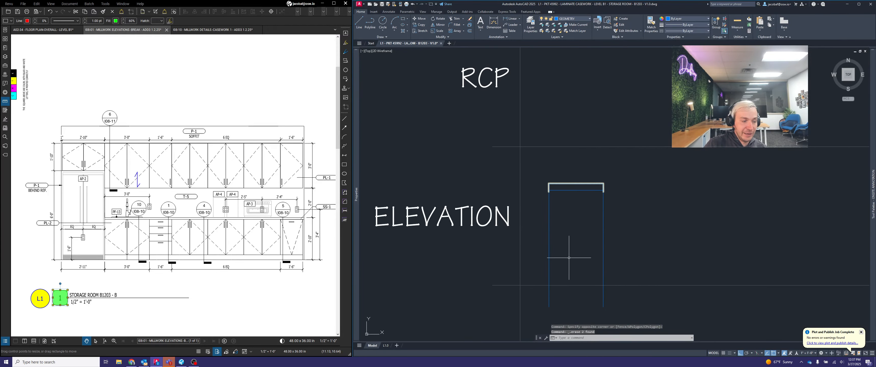
{"action": "middle_click_drag", "start_coordinate": [568, 257], "coordinate": [572, 237]}
{"action": "scroll", "coordinate": [592, 201], "scroll_direction": "up", "scroll_amount": 4}
{"action": "scroll", "coordinate": [574, 230], "scroll_direction": "down", "scroll_amount": 2}
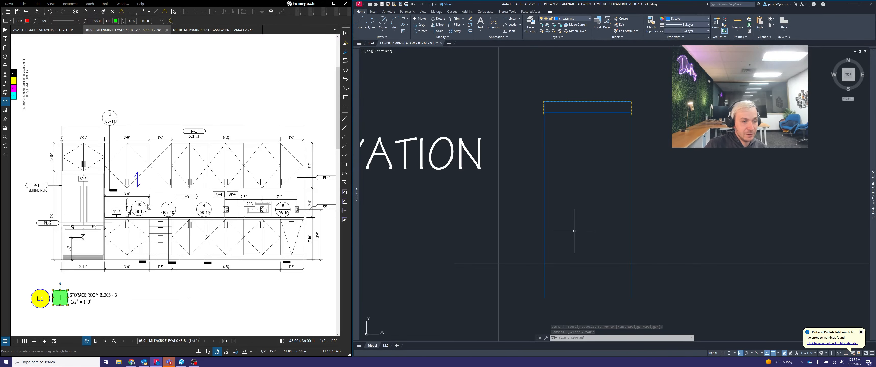
{"action": "scroll", "coordinate": [574, 218], "scroll_direction": "up", "scroll_amount": 2}
{"action": "key", "text": "Escape"}
{"action": "key", "text": "Escape"}
{"action": "key", "text": "Escape"}
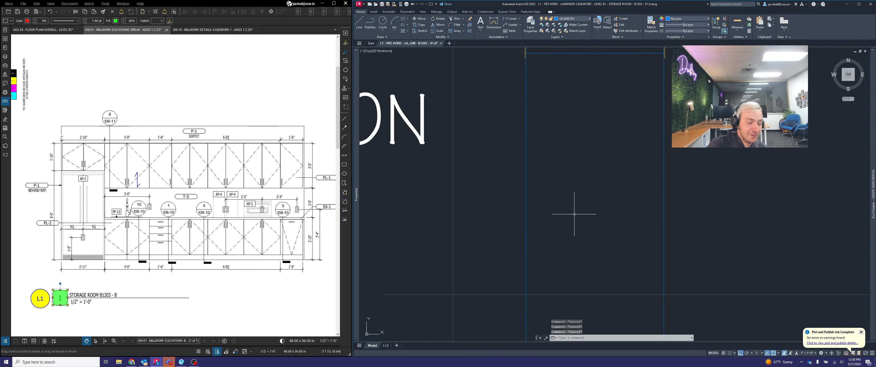
{"action": "middle_click_drag", "start_coordinate": [580, 208], "coordinate": [571, 219]}
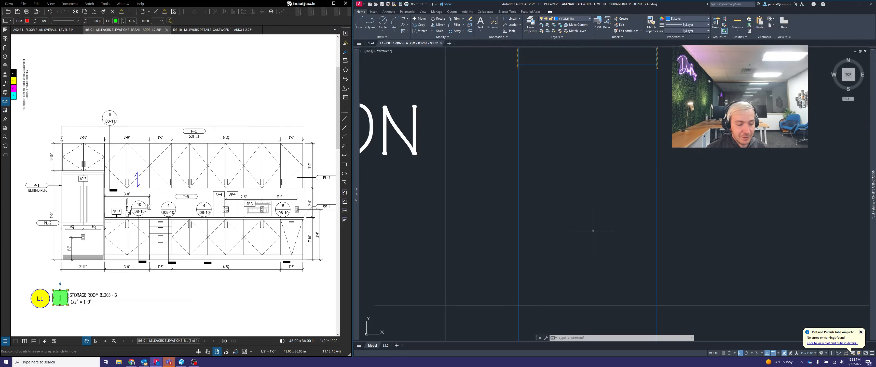
{"action": "type", "text": "OFFSE"}
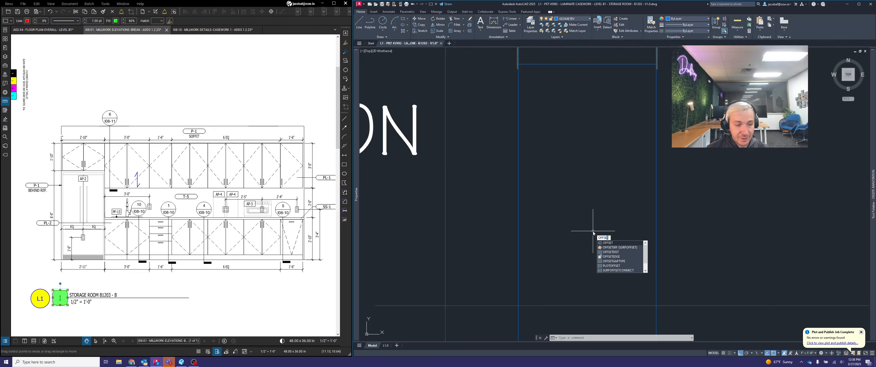
{"action": "type", "text": "T"}
{"action": "key", "text": "Return"}
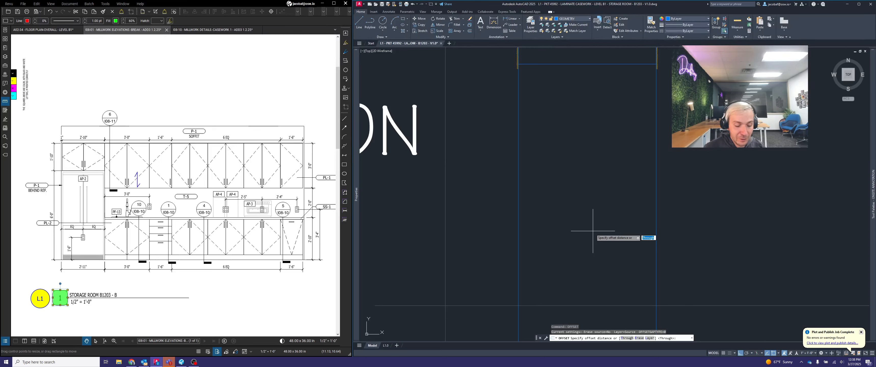
{"action": "type", "text": "35"}
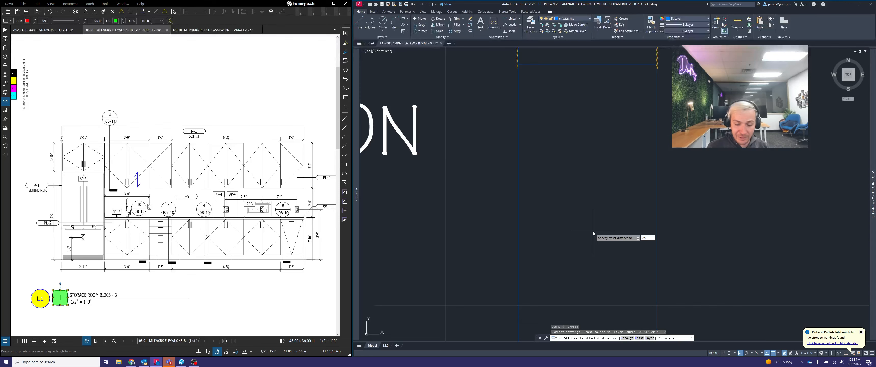
{"action": "key", "text": "Return"}
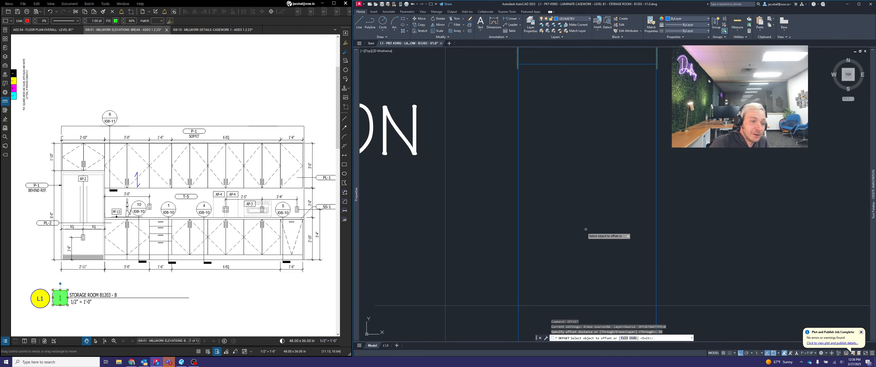
{"action": "left_click", "coordinate": [518, 201]}
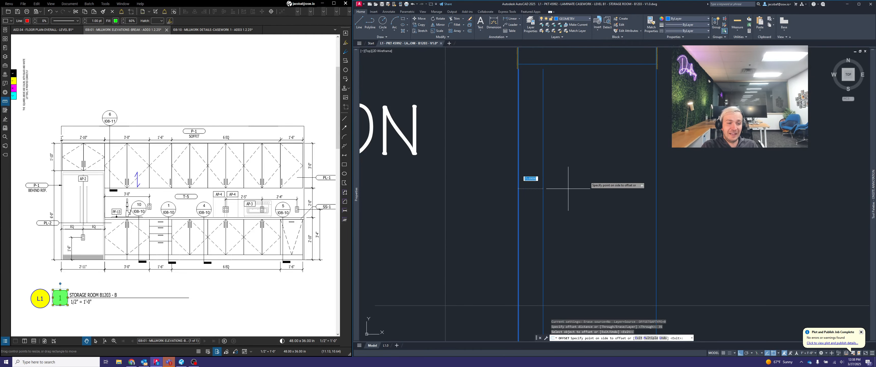
{"action": "left_click", "coordinate": [609, 179]}
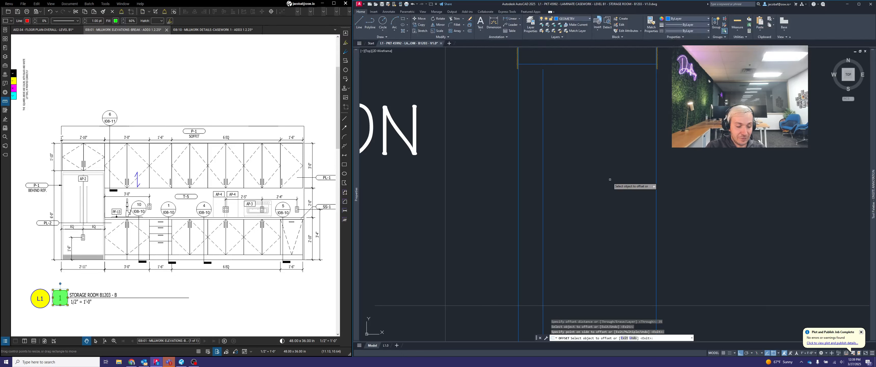
{"action": "key", "text": "Escape"}
{"action": "key", "text": "Escape"}
{"action": "key", "text": "Escape"}
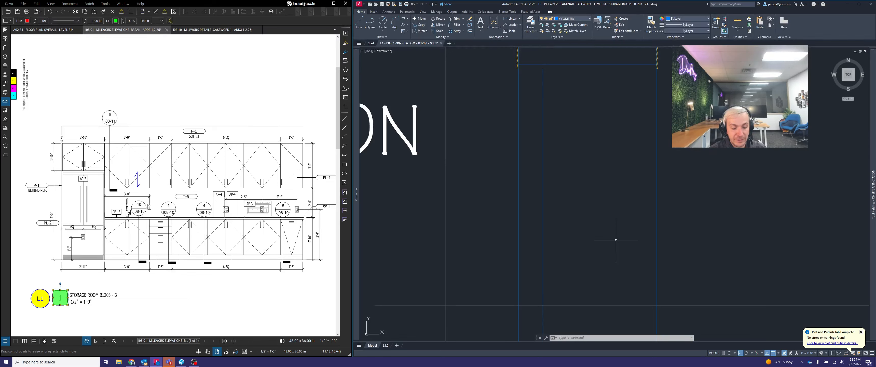
Offset the refrigerator bay's right-hand line 36 units to the right to mark the first cabinet
{"action": "type", "text": "OFF"}
{"action": "key", "text": "Return"}
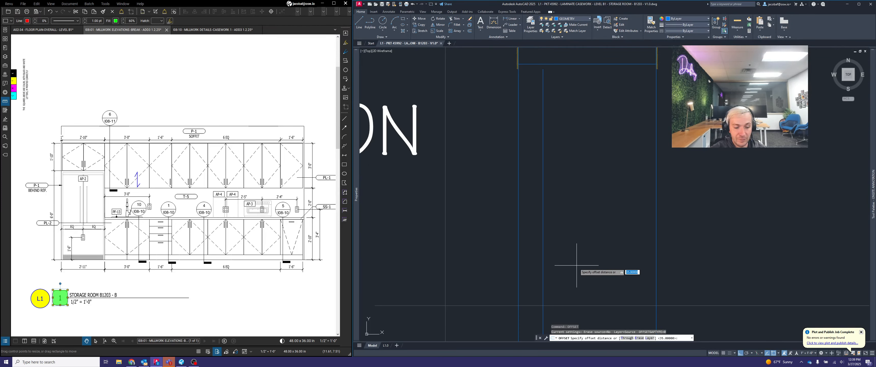
{"action": "type", "text": "36"}
{"action": "key", "text": "Return"}
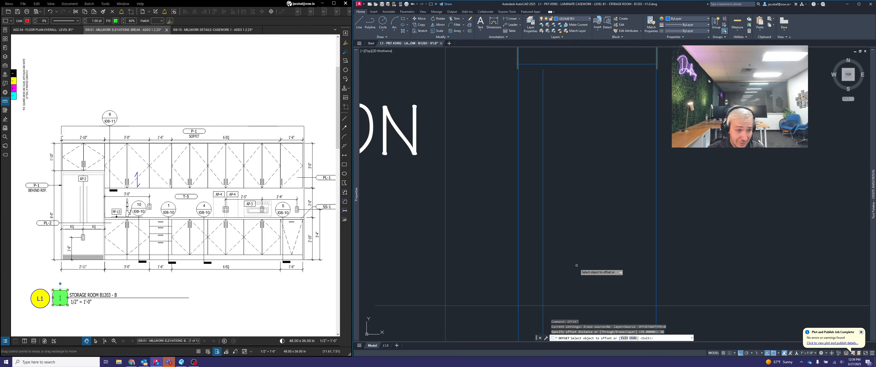
{"action": "left_click", "coordinate": [542, 226]}
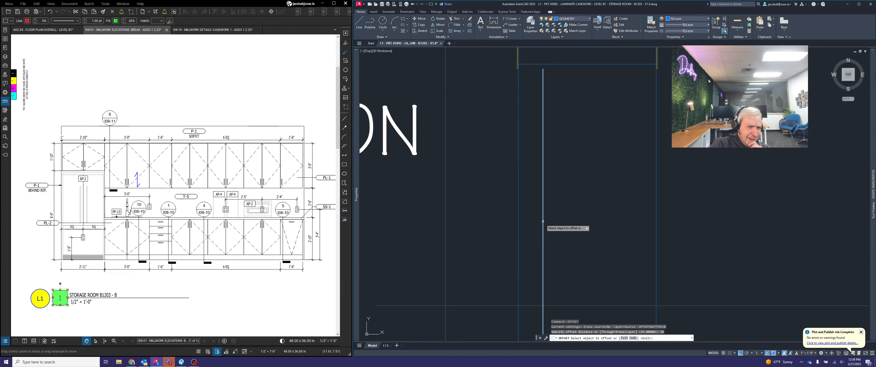
{"action": "left_click", "coordinate": [617, 222]}
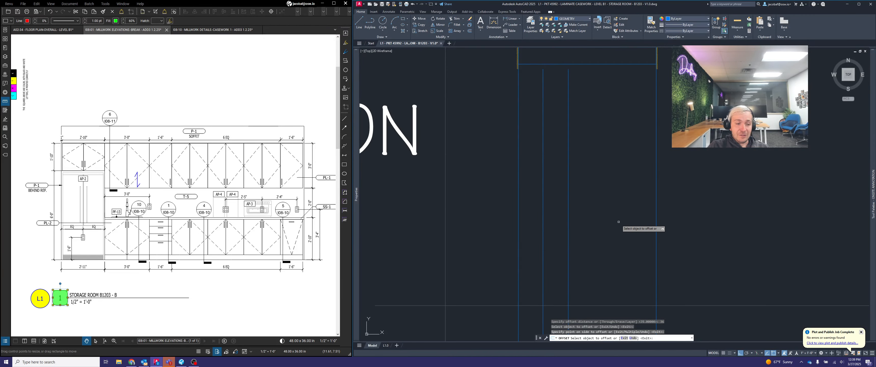
{"action": "key", "text": "Escape"}
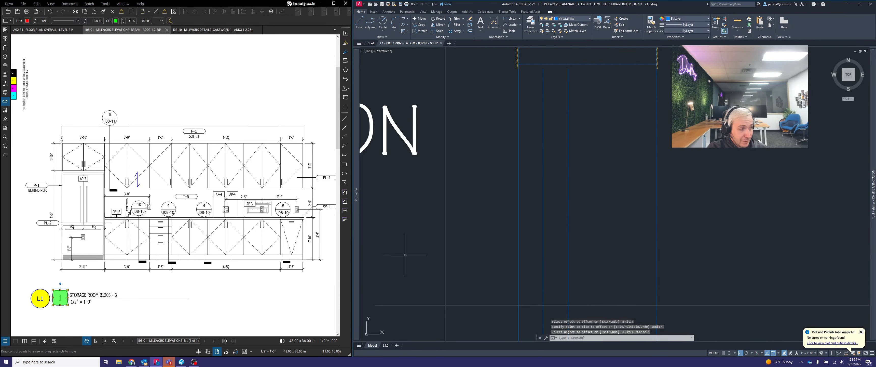
Offset the first cabinet's right-hand line 18 units to the right to mark the drawer cabinet
{"action": "left_click", "coordinate": [631, 216]}
{"action": "type", "text": "of"}
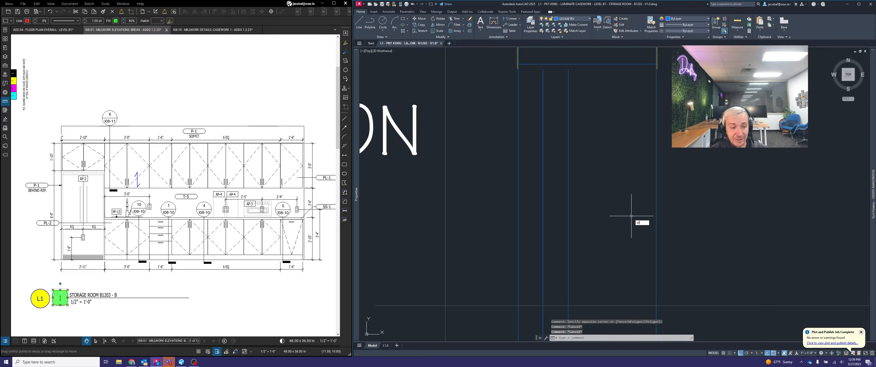
{"action": "key", "text": "Return"}
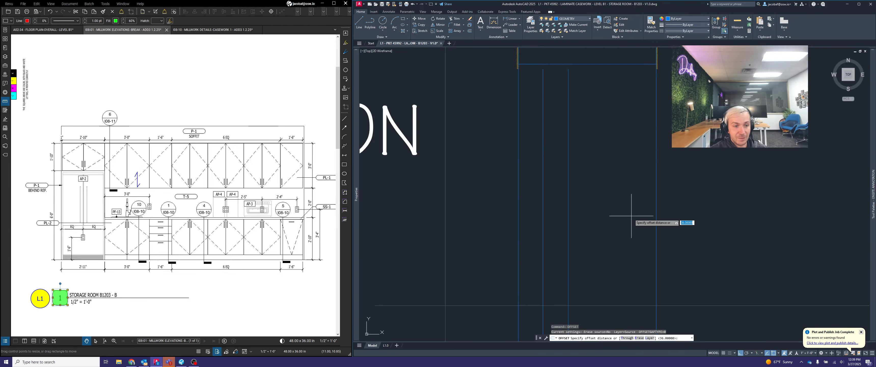
{"action": "type", "text": "18"}
{"action": "key", "text": "Return"}
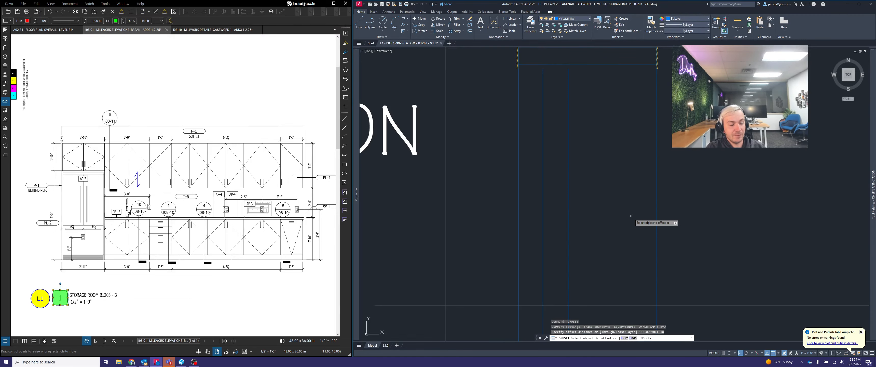
{"action": "left_click", "coordinate": [568, 209]}
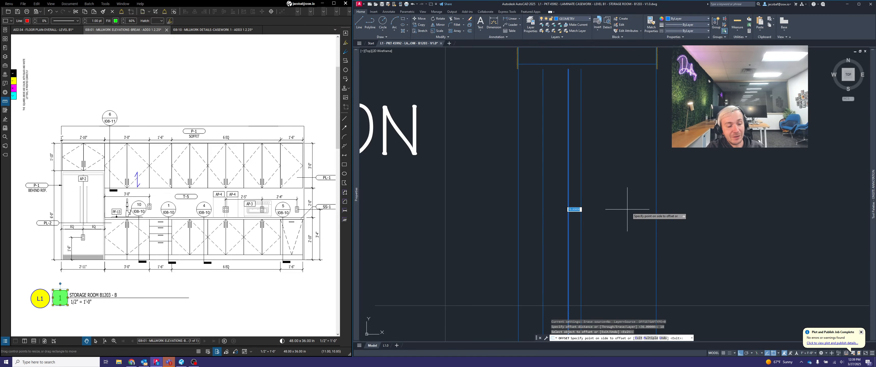
{"action": "left_click", "coordinate": [626, 210]}
{"action": "key", "text": "Return"}
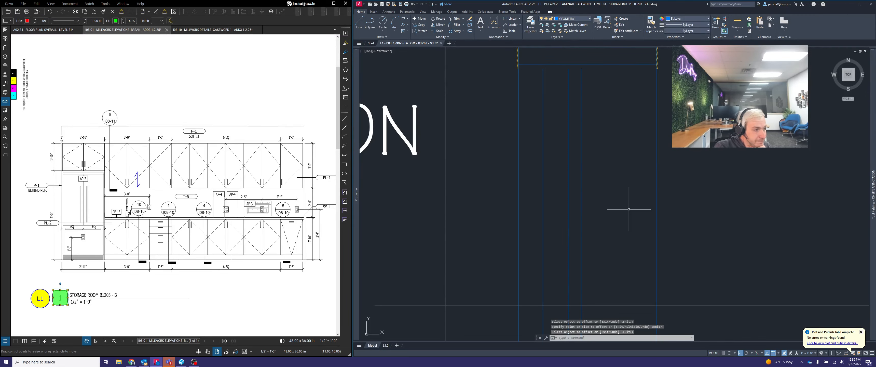
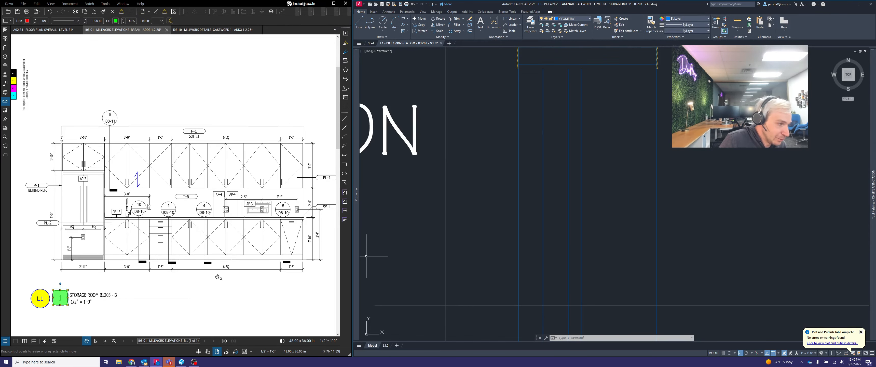
Examine the Storage Room B1203 millwork elevation for the end filler and cabinet width dimensions at both ends
{"action": "middle_click_drag", "start_coordinate": [317, 293], "coordinate": [261, 289]}
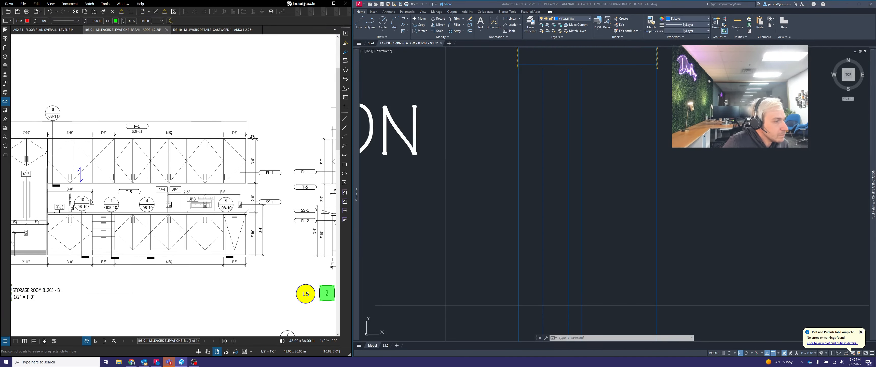
{"action": "middle_click_drag", "start_coordinate": [246, 150], "coordinate": [283, 141]}
{"action": "middle_click_drag", "start_coordinate": [245, 196], "coordinate": [251, 204]}
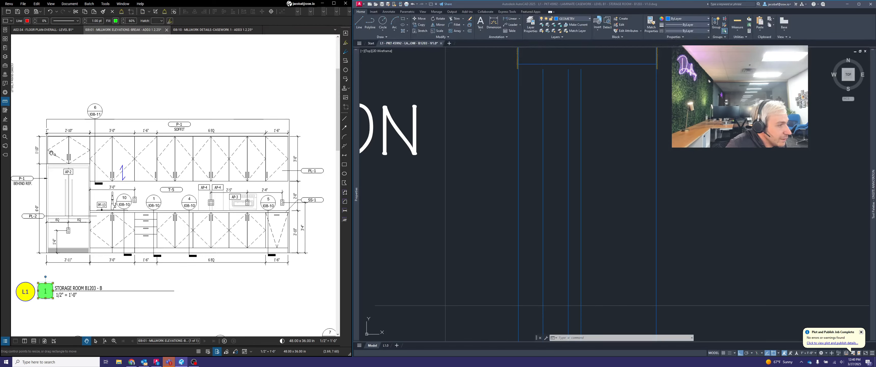
{"action": "scroll", "coordinate": [47, 131], "scroll_direction": "up", "scroll_amount": 5}
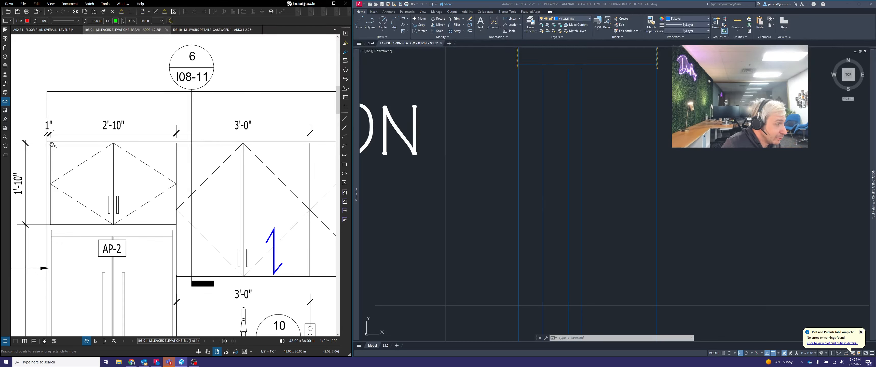
{"action": "scroll", "coordinate": [56, 121], "scroll_direction": "down", "scroll_amount": 3}
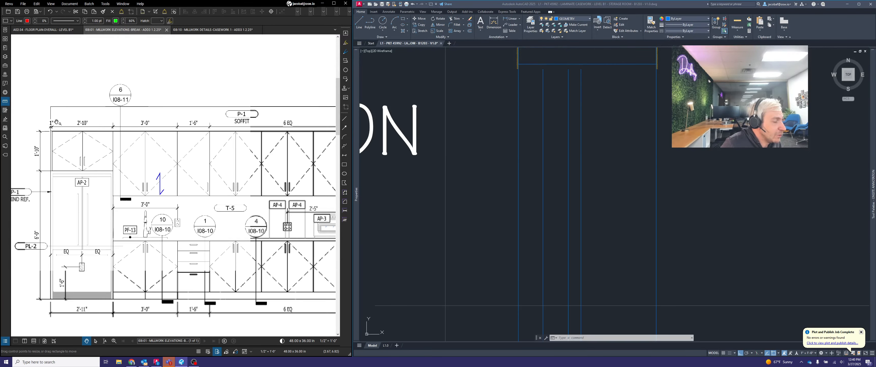
{"action": "left_click_drag", "start_coordinate": [184, 125], "coordinate": [175, 120]}
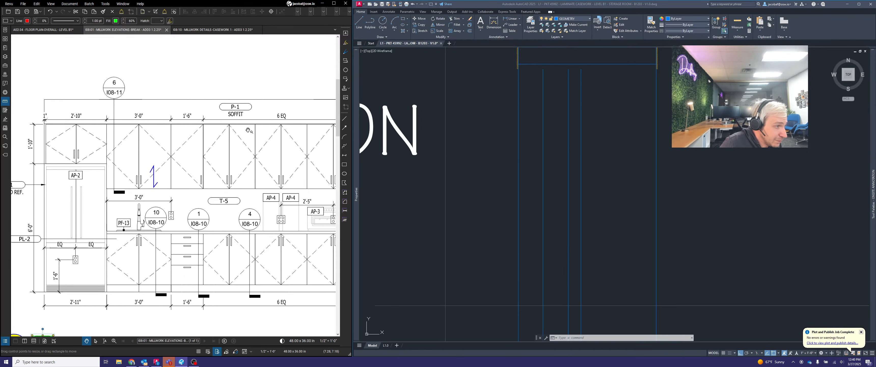
{"action": "left_click_drag", "start_coordinate": [248, 129], "coordinate": [216, 117]}
{"action": "scroll", "coordinate": [221, 120], "scroll_direction": "down", "scroll_amount": 1}
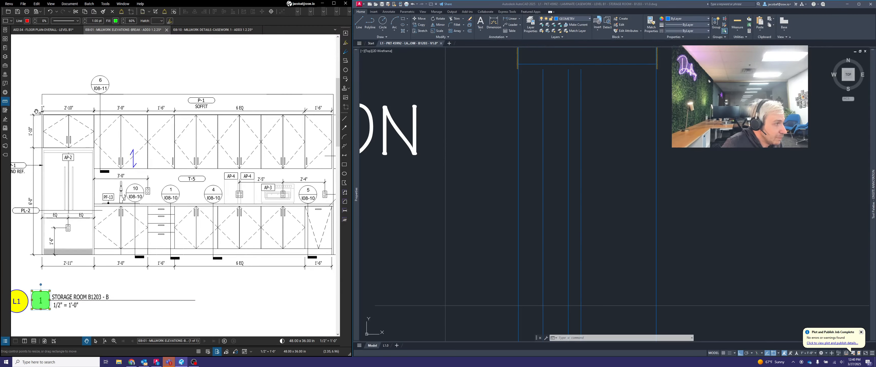
{"action": "middle_click_drag", "start_coordinate": [328, 135], "coordinate": [209, 135]}
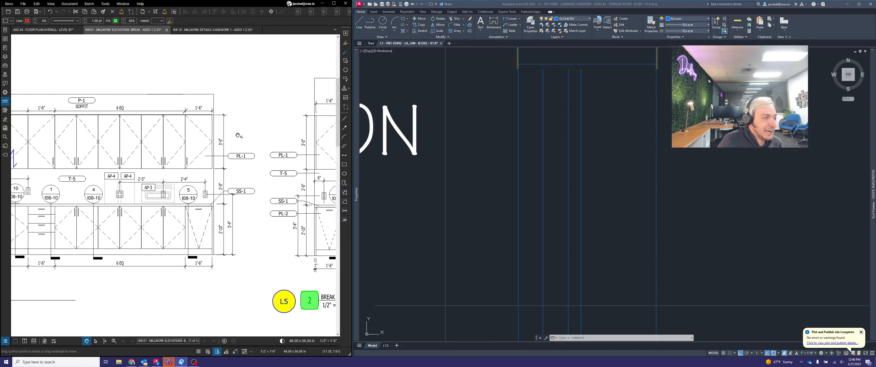
{"action": "left_click_drag", "start_coordinate": [222, 244], "coordinate": [231, 241]}
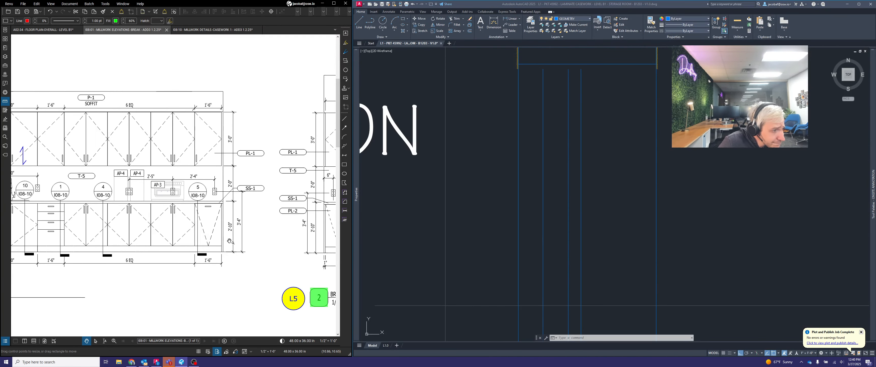
Offset the right-hand vertical projection line in the ELEVATION row 1 unit to the left for the end filler
{"action": "left_click", "coordinate": [707, 210]}
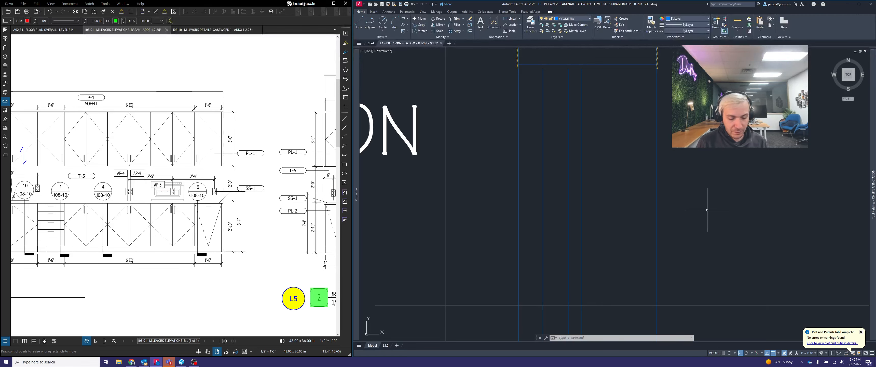
{"action": "key", "text": "Escape"}
{"action": "key", "text": "Escape"}
{"action": "type", "text": "off"}
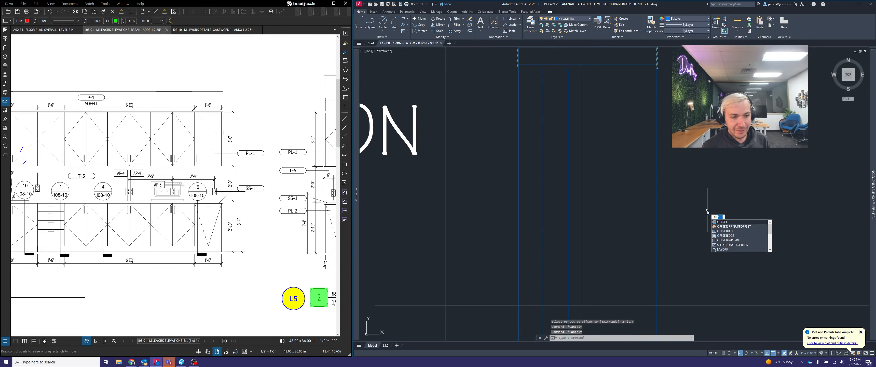
{"action": "key", "text": "Return"}
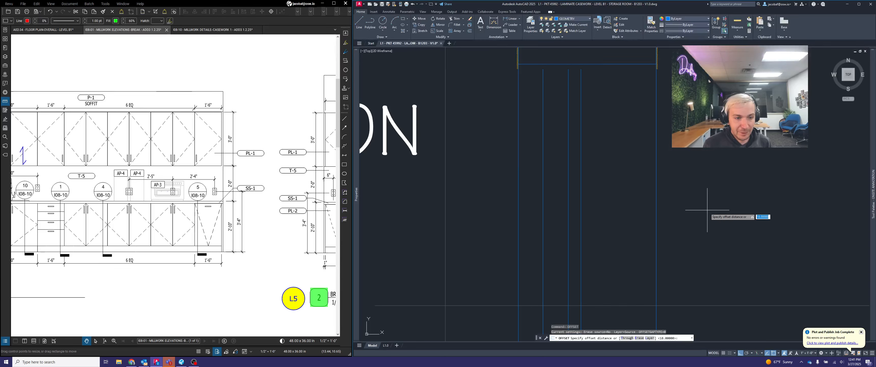
{"action": "type", "text": "1"}
{"action": "key", "text": "Return"}
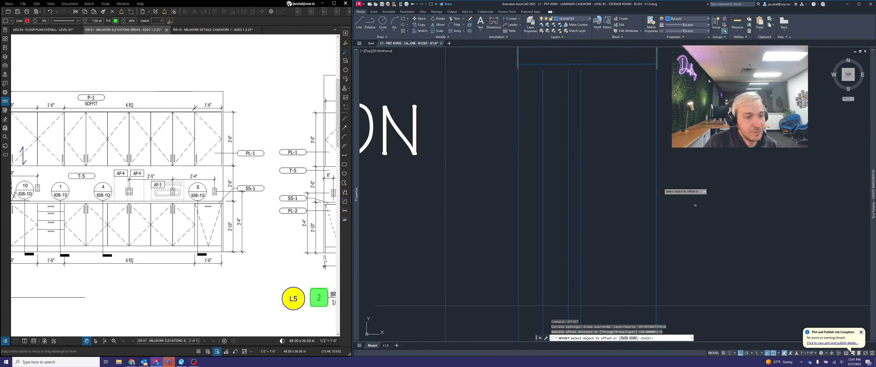
{"action": "left_click", "coordinate": [656, 176]}
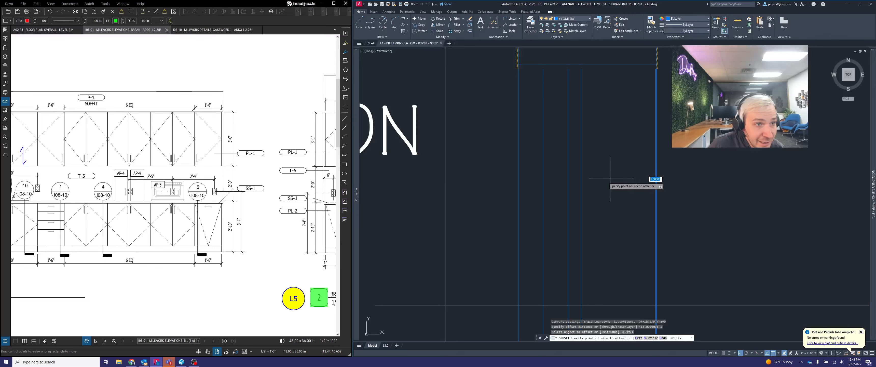
{"action": "key", "text": "Return"}
{"action": "scroll", "coordinate": [632, 198], "scroll_direction": "up", "scroll_amount": 2}
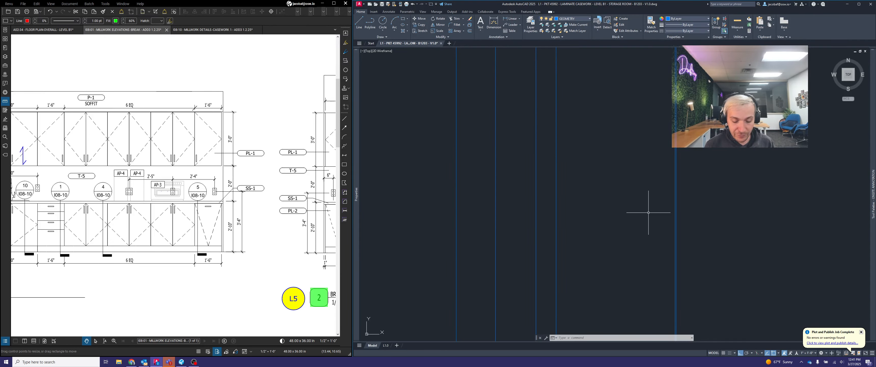
Offset the end filler's inner line 18 units to the left to mark the last cabinet
{"action": "type", "text": "off"}
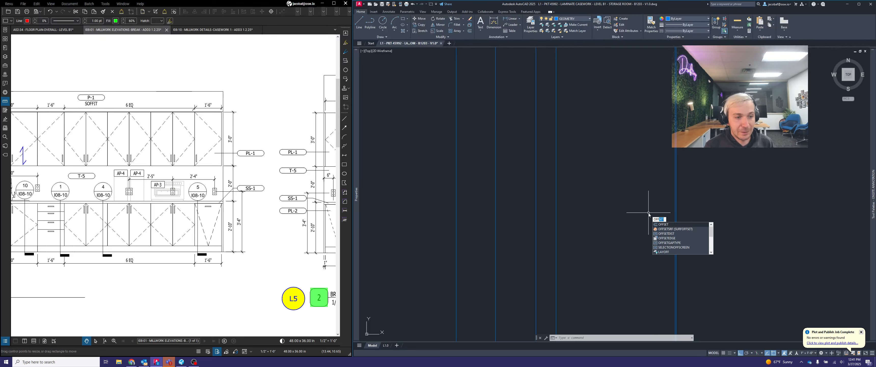
{"action": "key", "text": "Return"}
{"action": "type", "text": "1"}
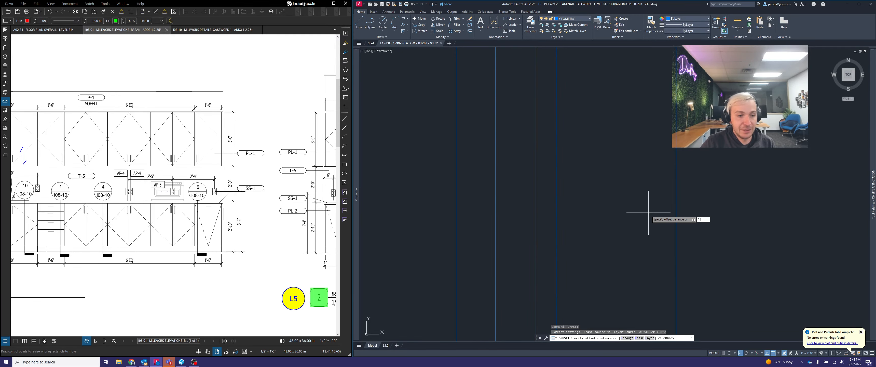
{"action": "type", "text": "8"}
{"action": "key", "text": "Return"}
{"action": "left_click", "coordinate": [675, 194]}
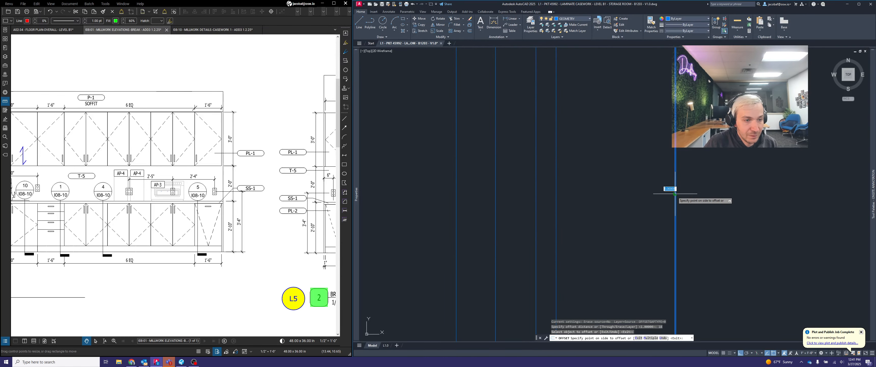
{"action": "left_click", "coordinate": [627, 199]}
{"action": "scroll", "coordinate": [674, 194], "scroll_direction": "up", "scroll_amount": 3}
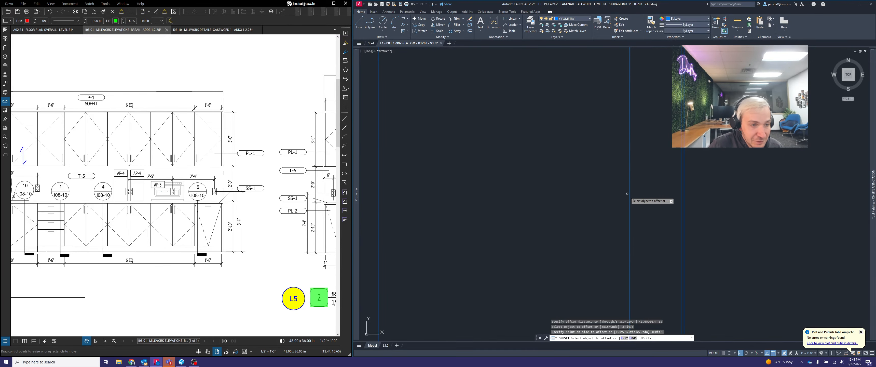
{"action": "key", "text": "Escape"}
{"action": "scroll", "coordinate": [643, 207], "scroll_direction": "down", "scroll_amount": 5}
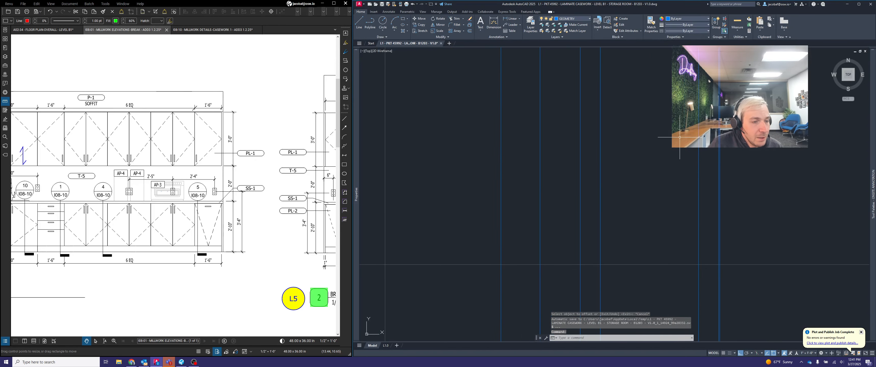
Check the 6 EQ bay on the millwork elevation and measure the gap between the last cabinet's left-hand line and the drawer cabinet's right-hand line
{"action": "left_click_drag", "start_coordinate": [169, 266], "coordinate": [219, 278]}
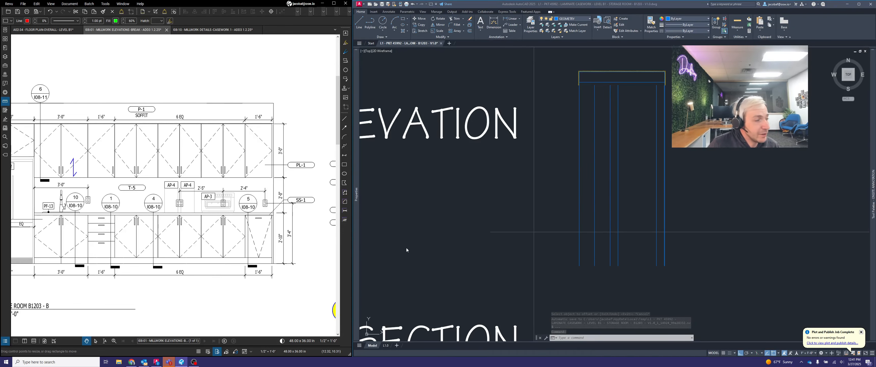
{"action": "scroll", "coordinate": [129, 257], "scroll_direction": "up", "scroll_amount": 2}
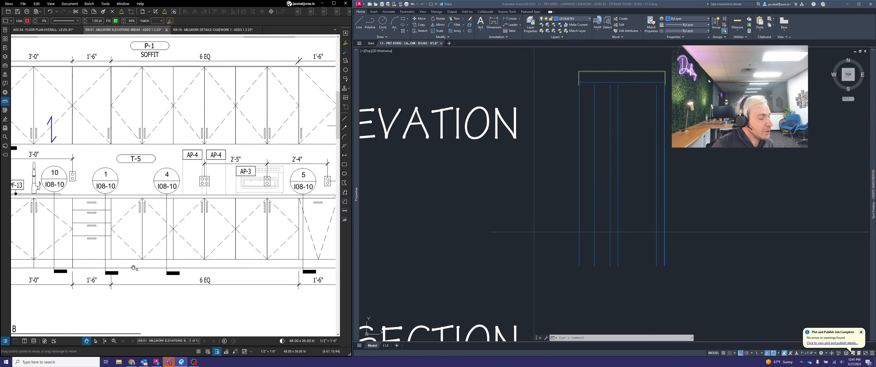
{"action": "scroll", "coordinate": [134, 268], "scroll_direction": "down", "scroll_amount": 1}
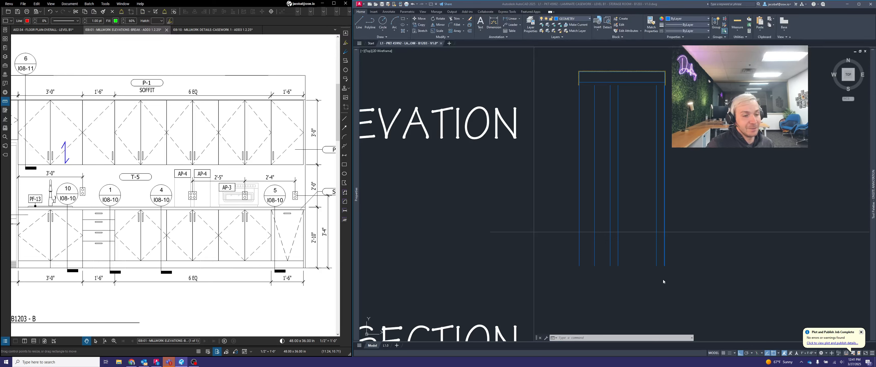
{"action": "left_click", "coordinate": [672, 251]}
{"action": "key", "text": "Escape"}
{"action": "key", "text": "Escape"}
{"action": "key", "text": "Escape"}
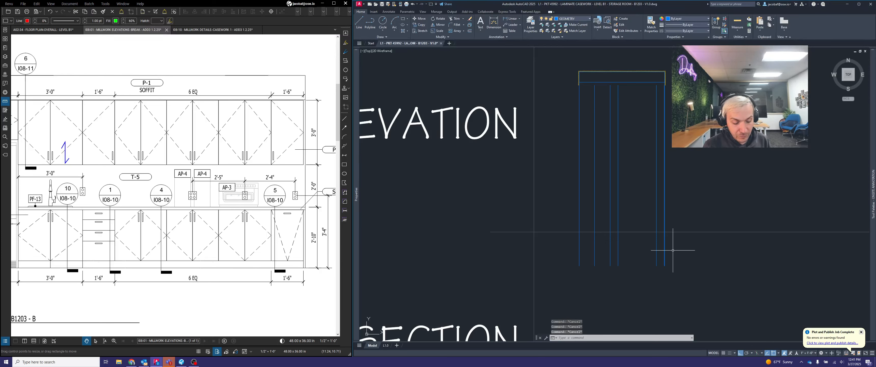
{"action": "type", "text": "dist"}
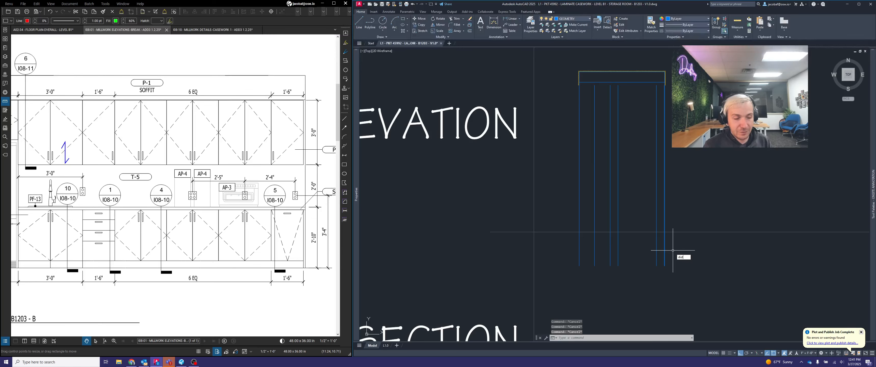
{"action": "key", "text": "Return"}
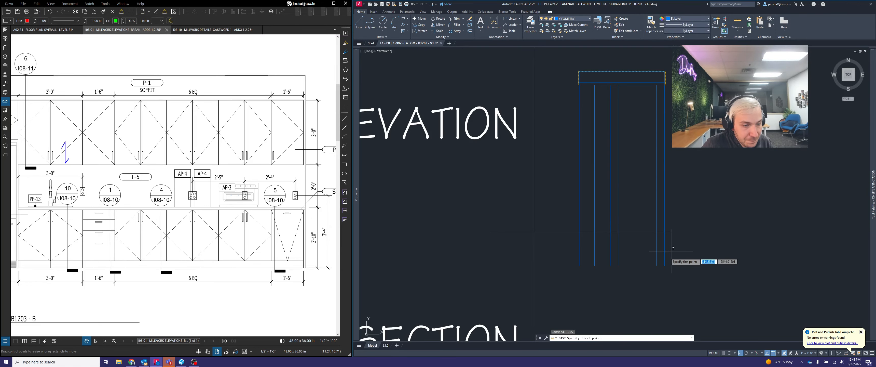
{"action": "scroll", "coordinate": [666, 260], "scroll_direction": "up", "scroll_amount": 4}
{"action": "left_click", "coordinate": [643, 266]}
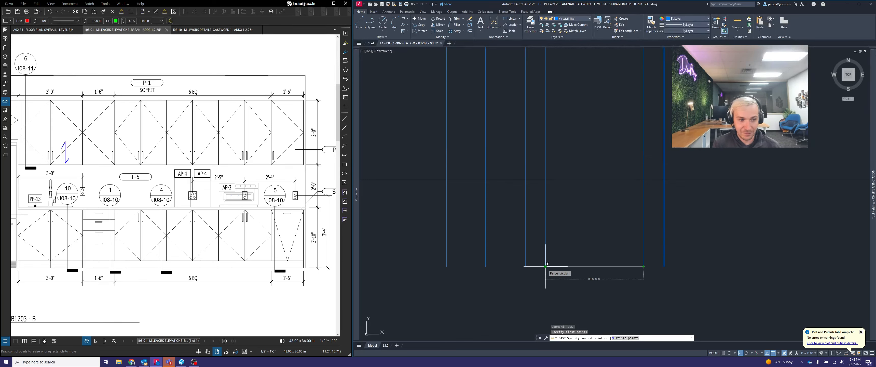
{"action": "key", "text": "Escape"}
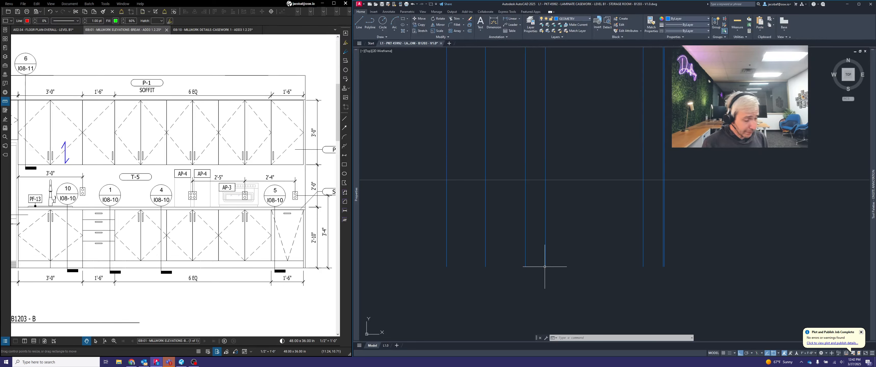
{"action": "key", "text": "Escape"}
{"action": "key", "text": "Escape"}
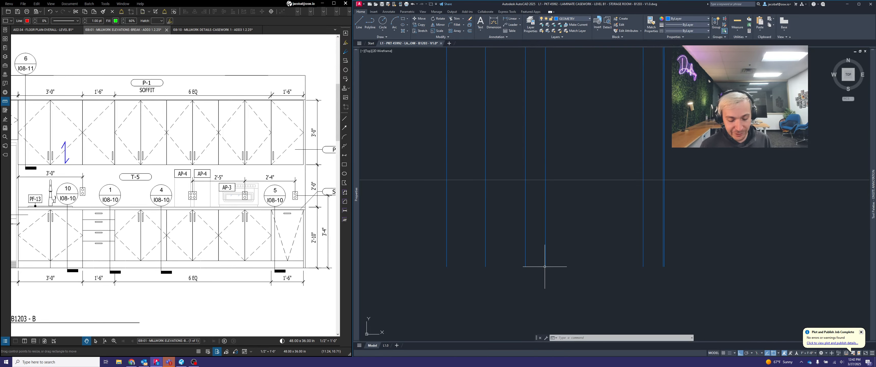
Draw a horizontal line joining the lower ends of the drawer cabinet's right-hand line and the last cabinet's left-hand line
{"action": "type", "text": "line"}
{"action": "key", "text": "Return"}
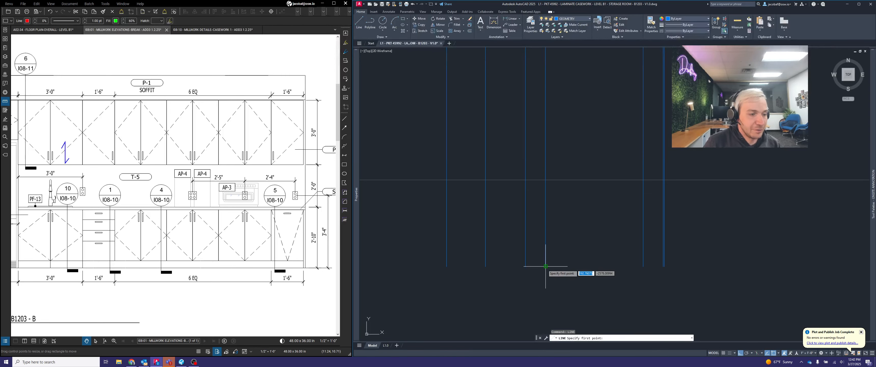
{"action": "scroll", "coordinate": [546, 266], "scroll_direction": "up", "scroll_amount": 4}
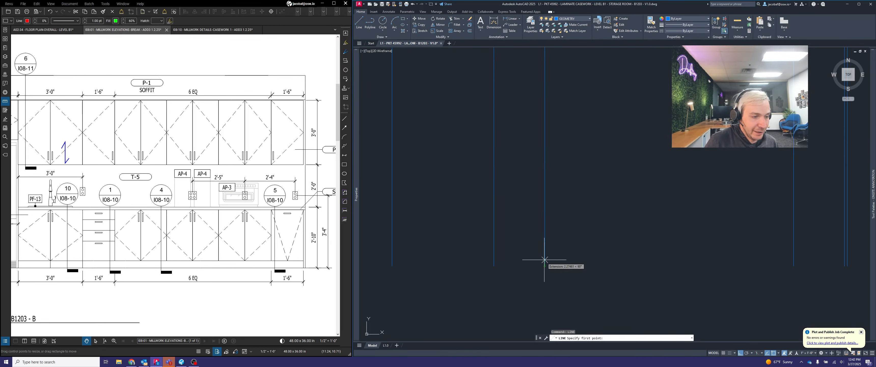
{"action": "scroll", "coordinate": [544, 265], "scroll_direction": "down", "scroll_amount": 2}
{"action": "left_click", "coordinate": [545, 266]}
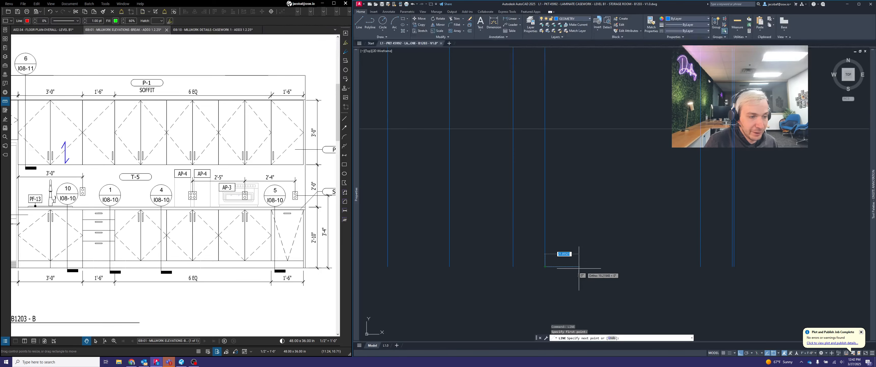
{"action": "left_click", "coordinate": [700, 270]}
{"action": "key", "text": "Escape"}
Create a path array of the drawer cabinet's right-hand line along the horizontal line closing the 6 EQ bay
{"action": "middle_click_drag", "start_coordinate": [712, 286], "coordinate": [699, 285]}
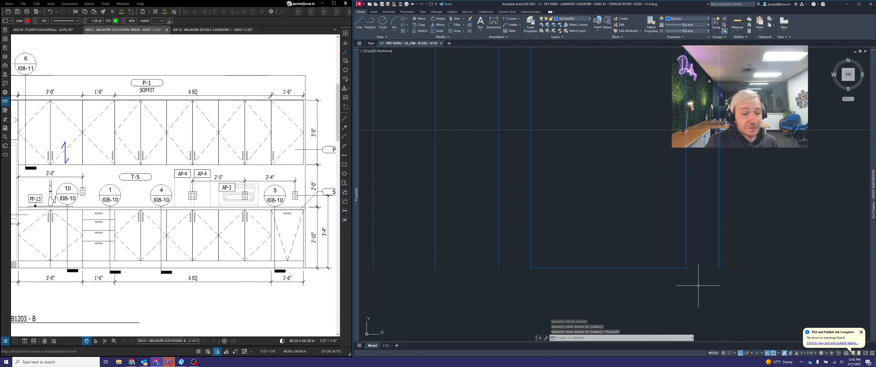
{"action": "left_click", "coordinate": [699, 282]}
{"action": "left_click", "coordinate": [634, 248]}
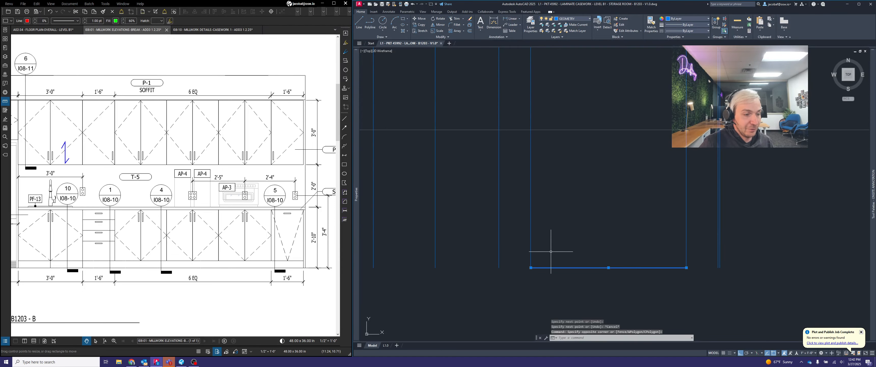
{"action": "key", "text": "Escape"}
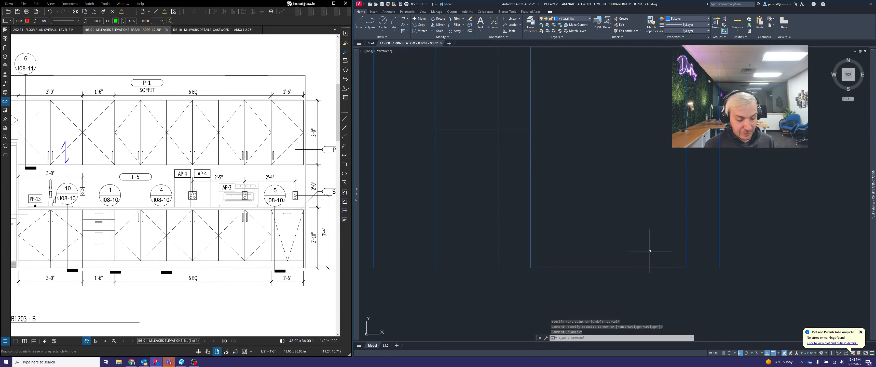
{"action": "type", "text": "ARRAY"}
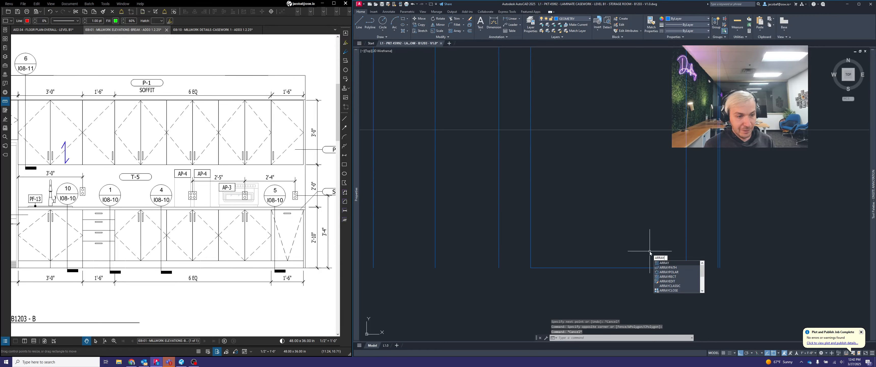
{"action": "type", "text": "PATH"}
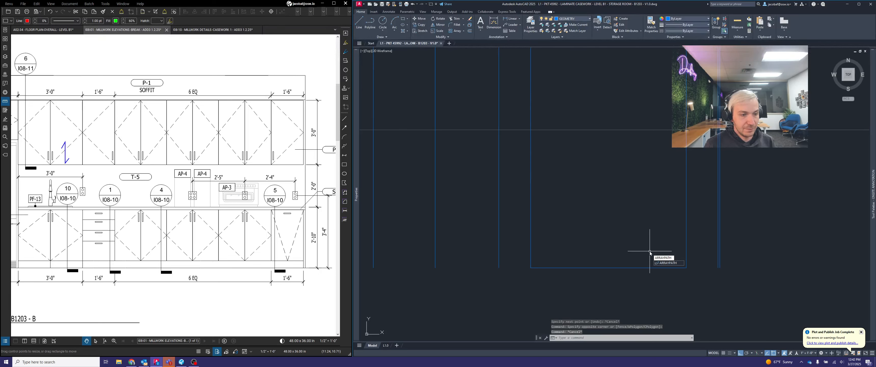
{"action": "key", "text": "Return"}
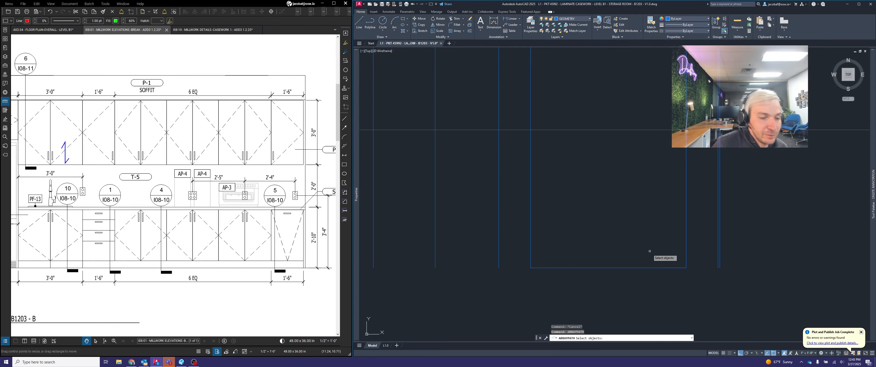
{"action": "left_click", "coordinate": [530, 238]}
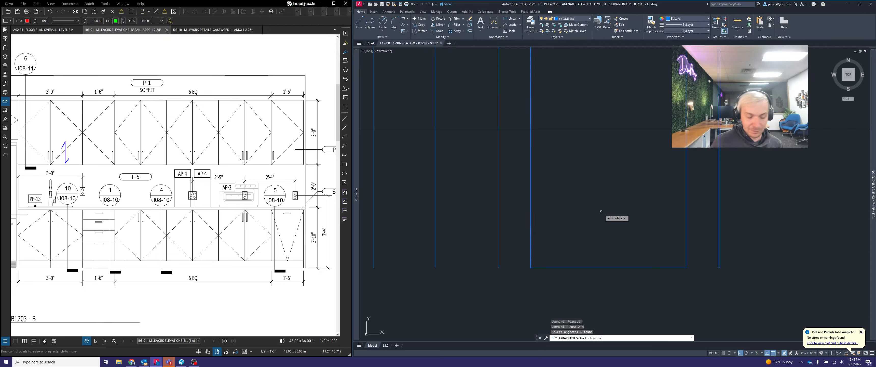
{"action": "key", "text": "Return"}
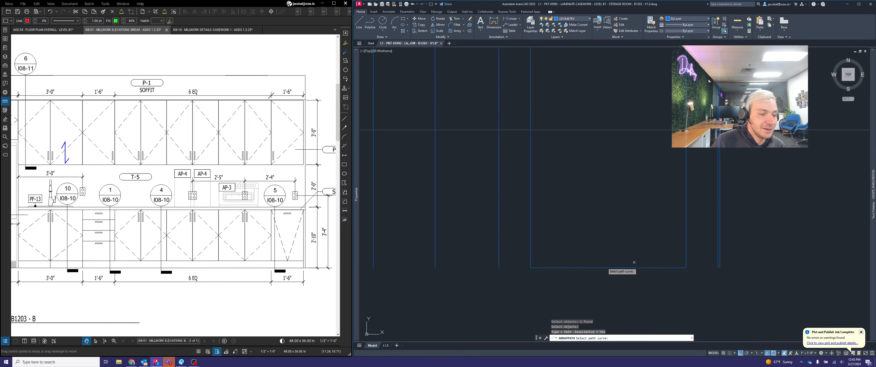
{"action": "left_click", "coordinate": [571, 268]}
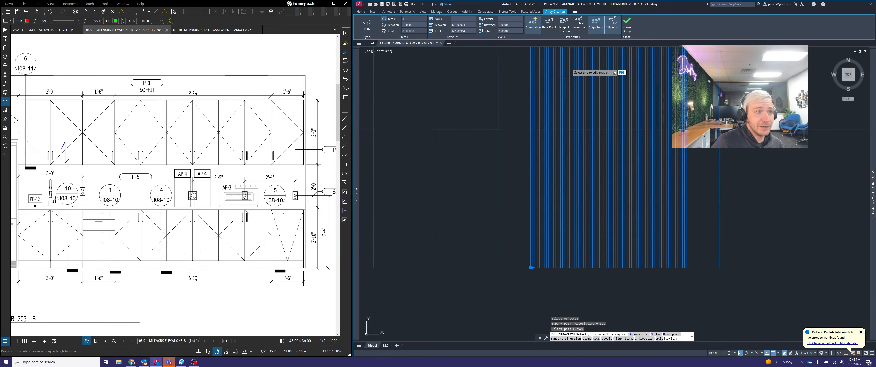
Distribute the arrayed lines with the Divide method and 4 items, and finish the array
{"action": "left_click", "coordinate": [579, 31]}
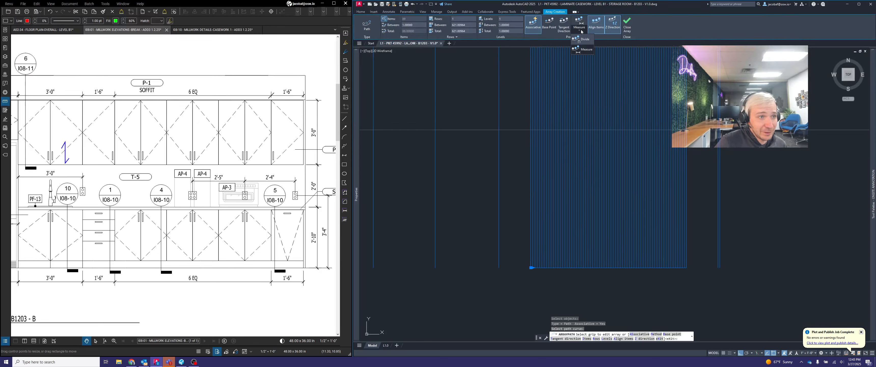
{"action": "left_click", "coordinate": [583, 40]}
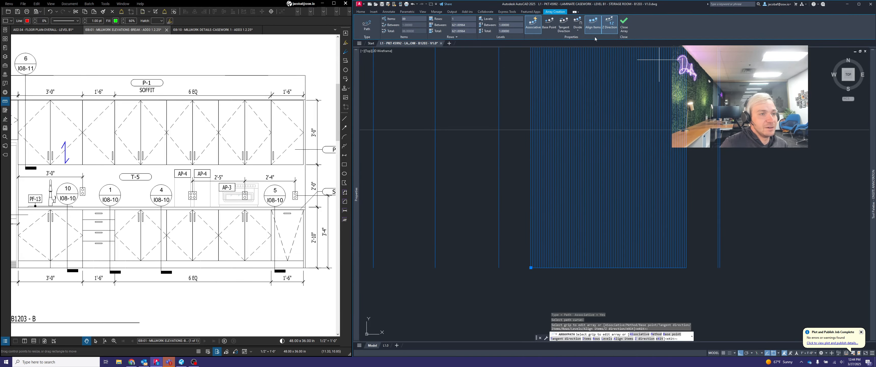
{"action": "left_click", "coordinate": [579, 30]}
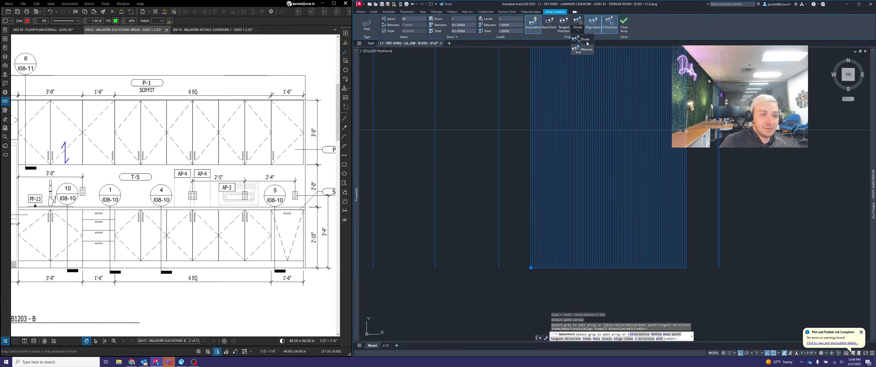
{"action": "left_click", "coordinate": [585, 40]}
{"action": "left_click", "coordinate": [409, 19]}
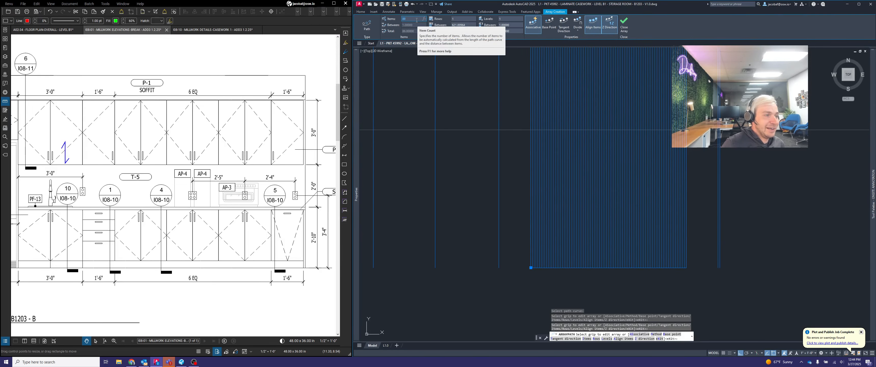
{"action": "type", "text": "3"}
{"action": "key", "text": "Return"}
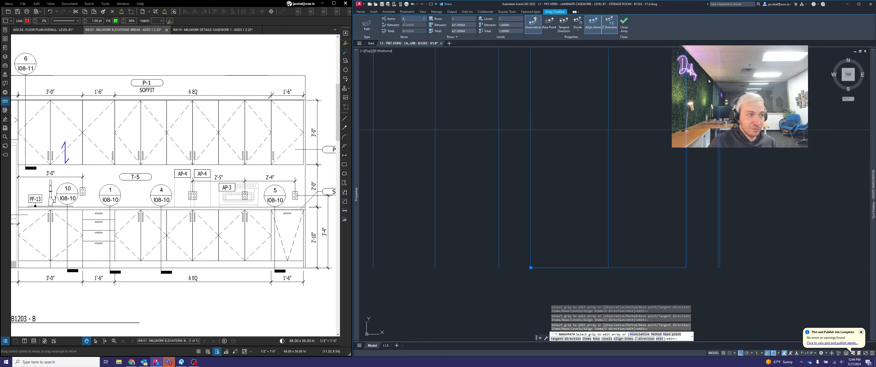
{"action": "key", "text": "Return"}
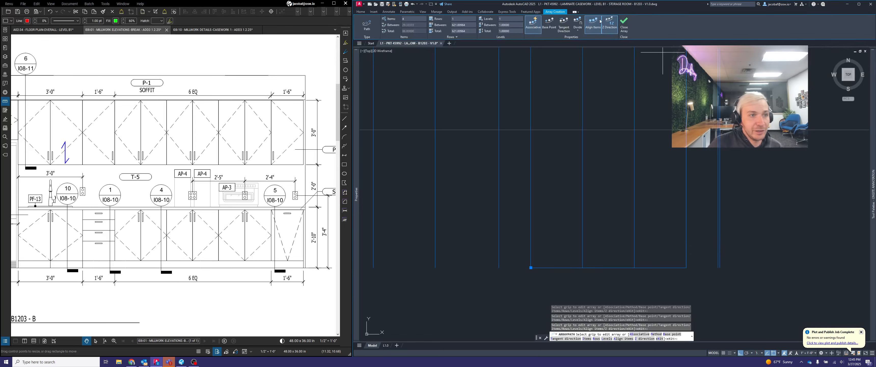
{"action": "left_click", "coordinate": [625, 23]}
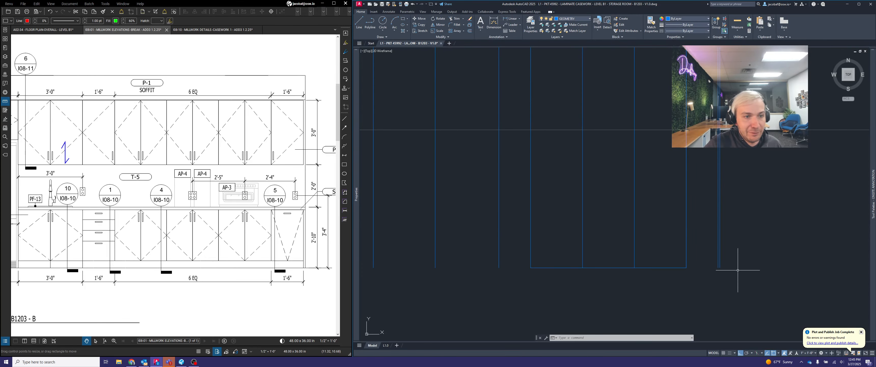
Compare the divided bay in the drawing with the full Storage Room B1203 - B elevation on the millwork sheet
{"action": "scroll", "coordinate": [741, 262], "scroll_direction": "down", "scroll_amount": 5}
{"action": "middle_click_drag", "start_coordinate": [654, 221], "coordinate": [635, 254]}
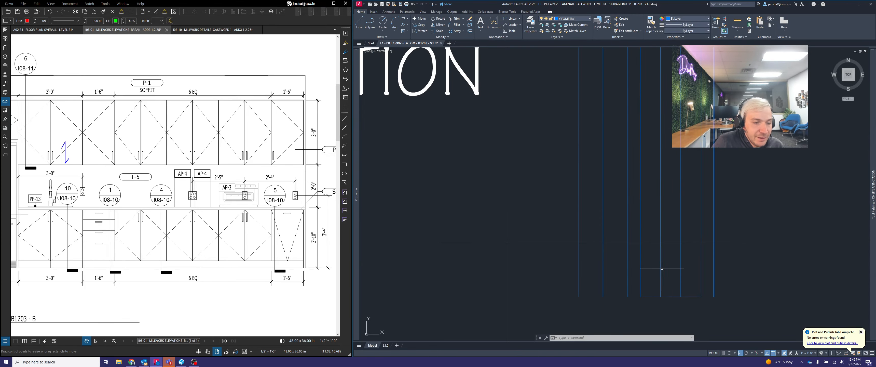
{"action": "scroll", "coordinate": [590, 249], "scroll_direction": "up", "scroll_amount": 3}
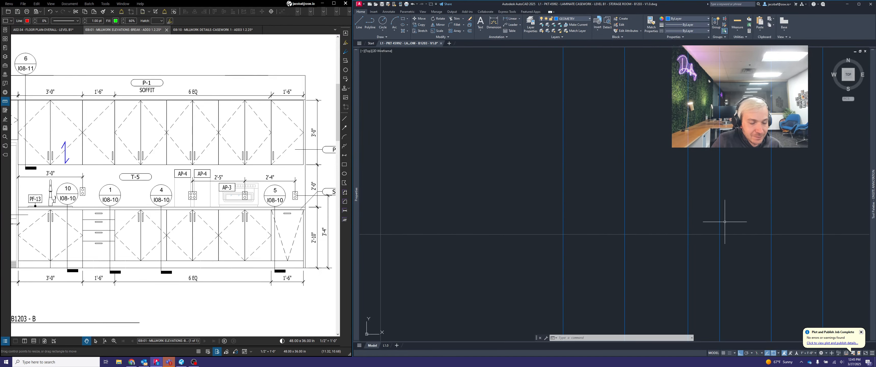
{"action": "scroll", "coordinate": [604, 227], "scroll_direction": "down", "scroll_amount": 2}
{"action": "middle_click_drag", "start_coordinate": [643, 228], "coordinate": [602, 231]}
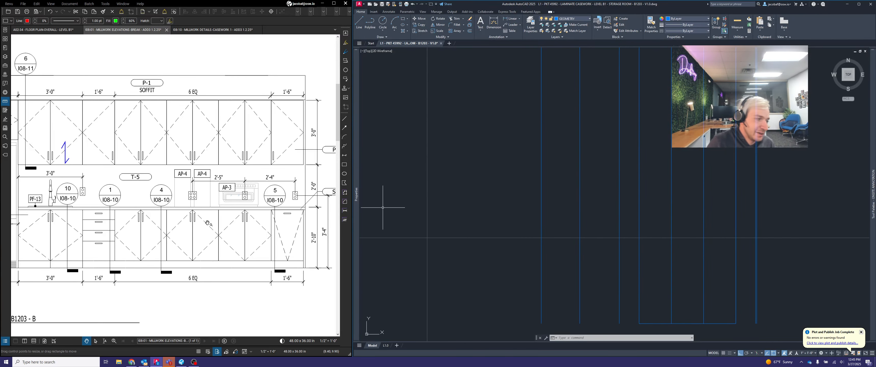
{"action": "scroll", "coordinate": [213, 224], "scroll_direction": "down", "scroll_amount": 1}
{"action": "mouse_move", "coordinate": [188, 276]}
{"action": "middle_mouse_down"}
{"action": "mouse_move", "coordinate": [228, 276]}
{"action": "mouse_move", "coordinate": [211, 271]}
{"action": "middle_mouse_up"}
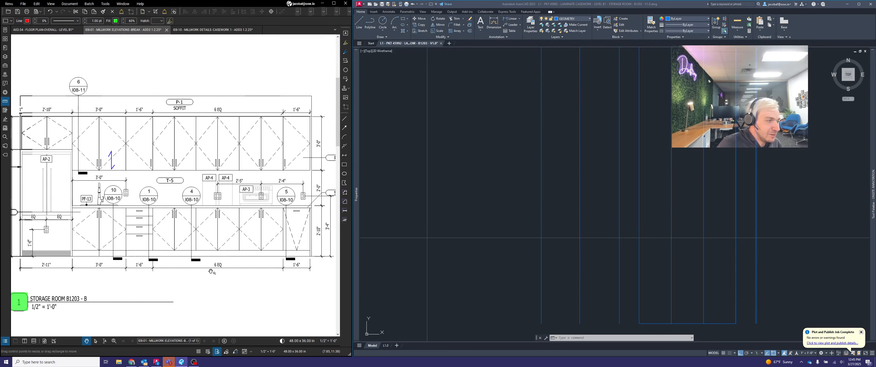
{"action": "scroll", "coordinate": [211, 271], "scroll_direction": "down", "scroll_amount": 1}
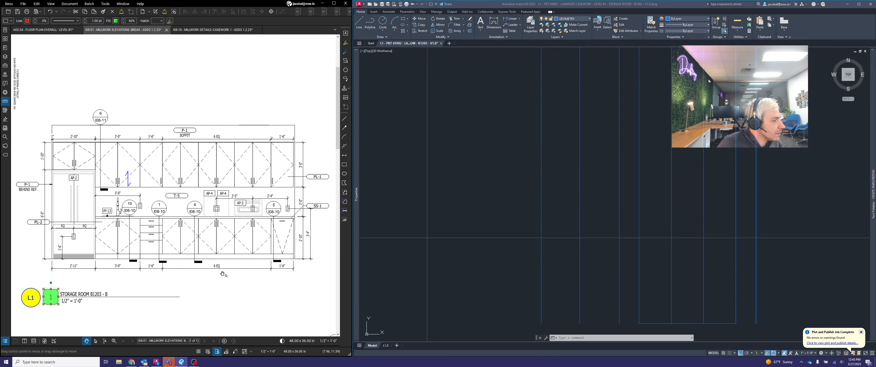
{"action": "scroll", "coordinate": [223, 274], "scroll_direction": "down", "scroll_amount": 1}
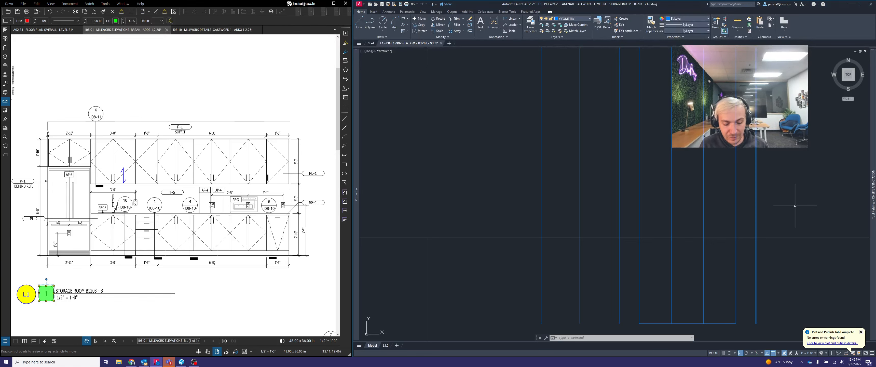
Draw a horizontal base line along the ELEVATION row's reference line, from the right-hand end line to the leftmost cabinet line
{"action": "type", "text": "LINE"}
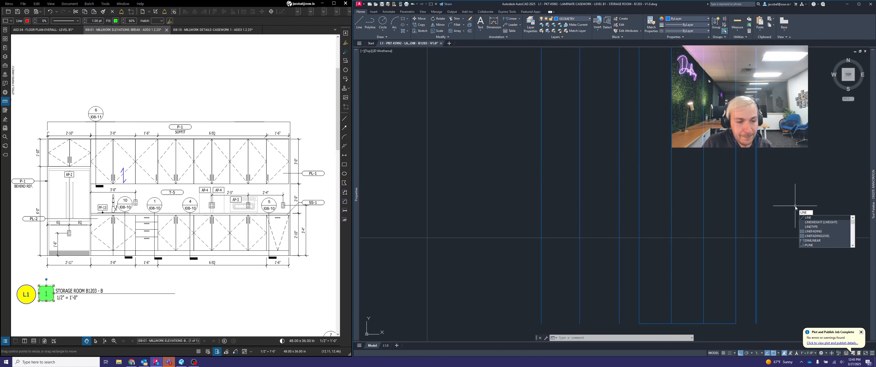
{"action": "key", "text": "Return"}
{"action": "scroll", "coordinate": [768, 237], "scroll_direction": "up", "scroll_amount": 3}
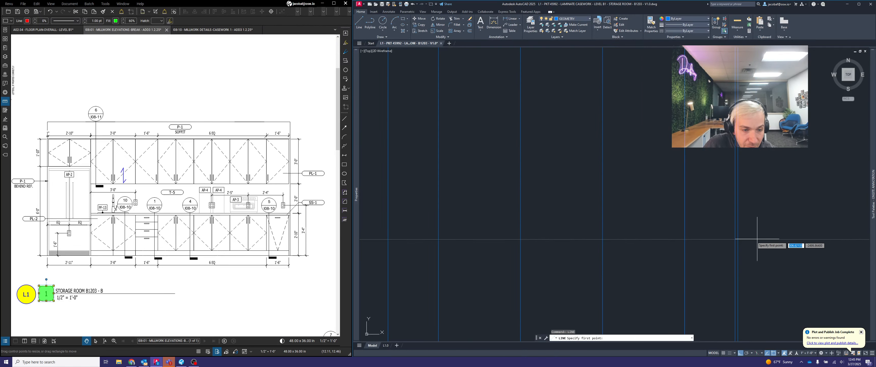
{"action": "left_click", "coordinate": [737, 239]}
{"action": "scroll", "coordinate": [767, 232], "scroll_direction": "down", "scroll_amount": 2}
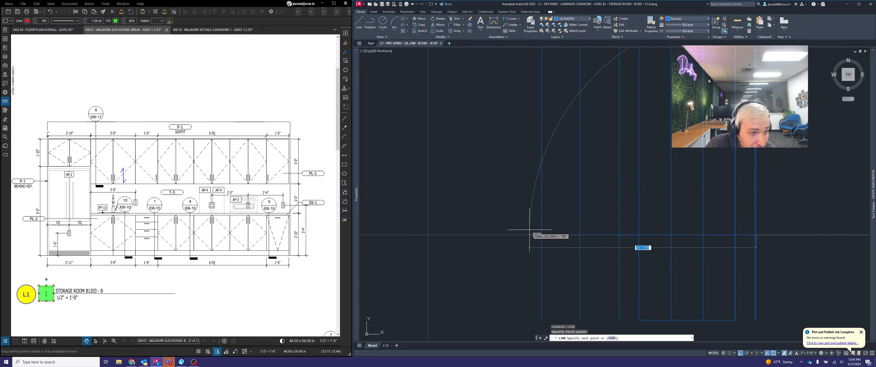
{"action": "scroll", "coordinate": [529, 235], "scroll_direction": "up", "scroll_amount": 2}
{"action": "left_click", "coordinate": [538, 248]}
{"action": "key", "text": "Escape"}
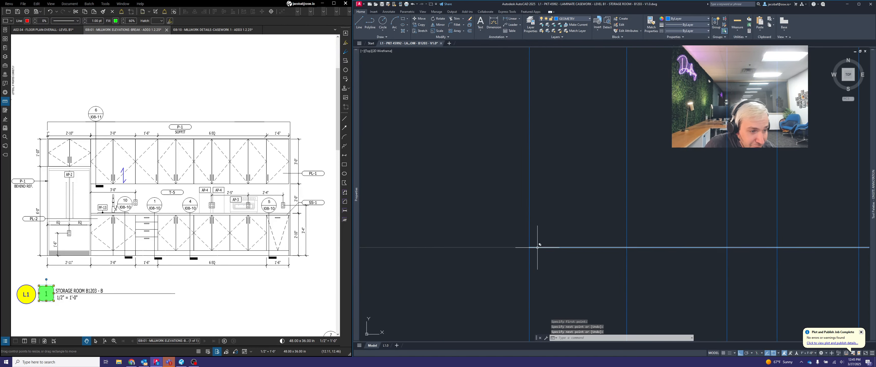
{"action": "scroll", "coordinate": [530, 245], "scroll_direction": "down", "scroll_amount": 2}
Check the base cabinet height on the millwork elevation and offset the horizontal base line 34 units upward
{"action": "scroll", "coordinate": [682, 241], "scroll_direction": "up", "scroll_amount": 1}
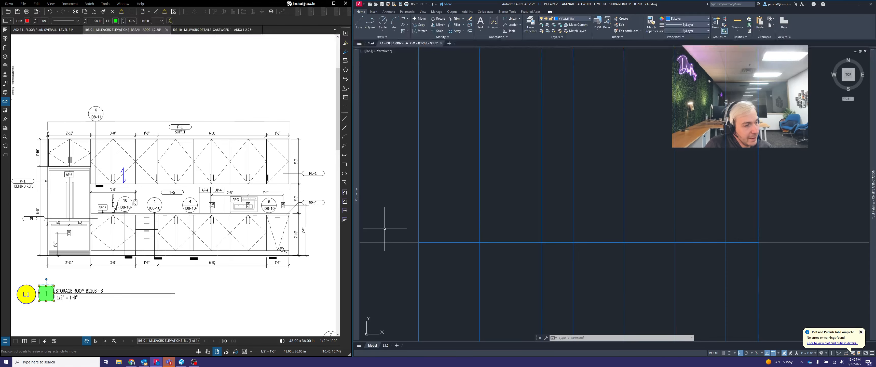
{"action": "scroll", "coordinate": [317, 237], "scroll_direction": "up", "scroll_amount": 4}
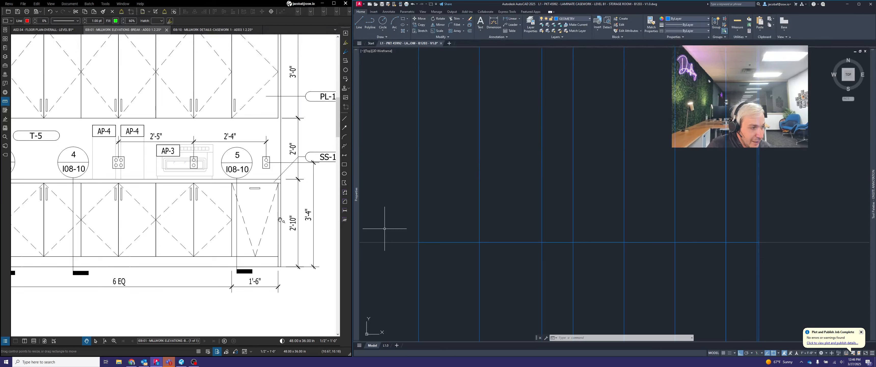
{"action": "left_click", "coordinate": [753, 186]}
{"action": "left_click", "coordinate": [700, 190]}
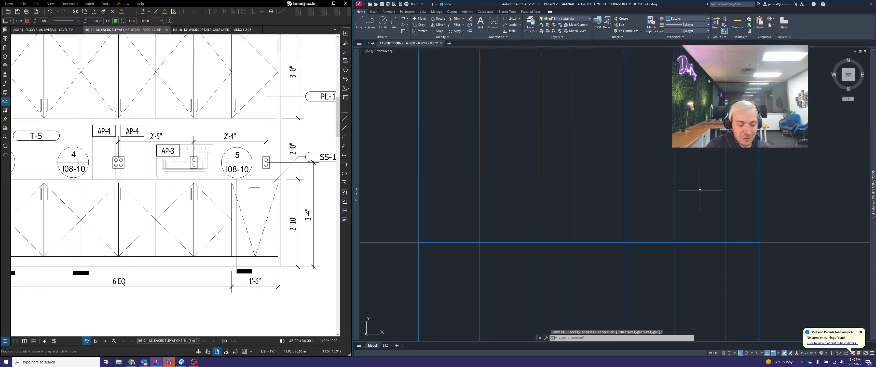
{"action": "type", "text": "off"}
{"action": "key", "text": "Return"}
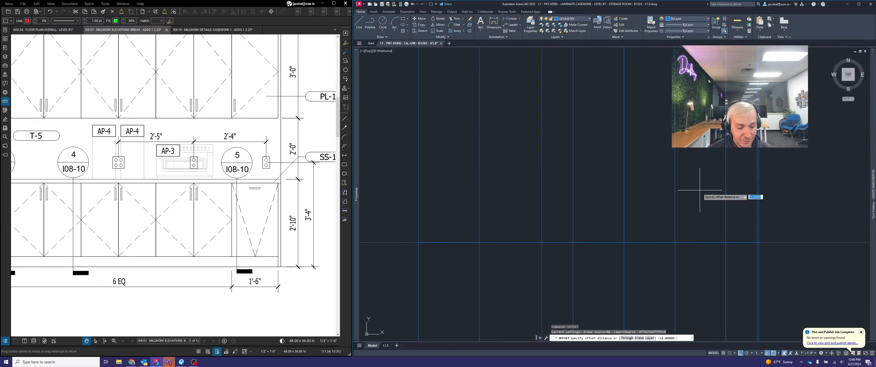
{"action": "type", "text": "34"}
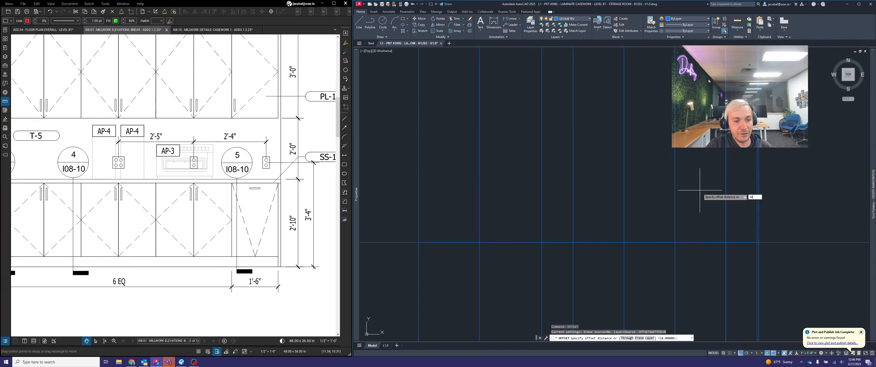
{"action": "key", "text": "Return"}
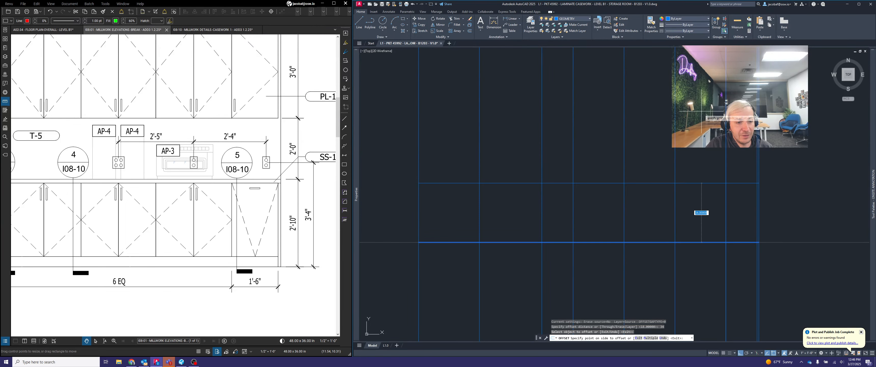
{"action": "left_click", "coordinate": [708, 139]}
{"action": "key", "text": "Return"}
Check the clearance above the base cabinets on the millwork elevation and offset the counter-height line 24 units upward
{"action": "scroll", "coordinate": [307, 185], "scroll_direction": "down", "scroll_amount": 5}
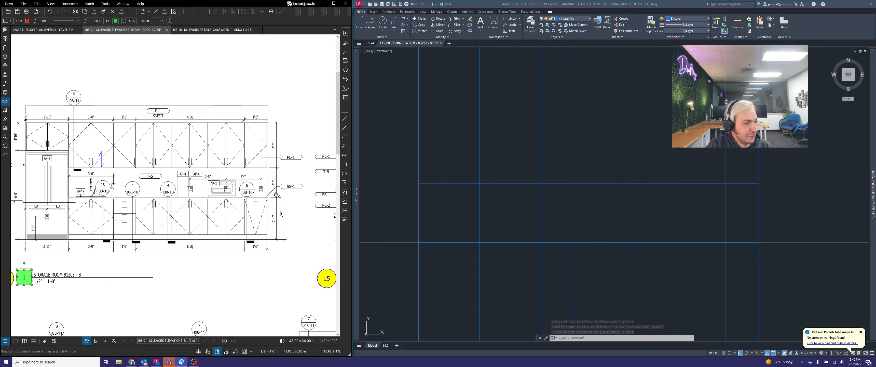
{"action": "scroll", "coordinate": [275, 174], "scroll_direction": "up", "scroll_amount": 5}
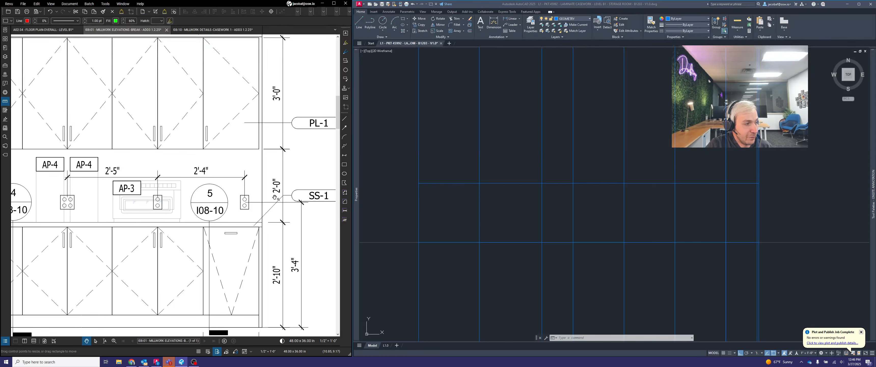
{"action": "type", "text": "o"}
{"action": "key", "text": "Return"}
{"action": "type", "text": "24"}
{"action": "key", "text": "Return"}
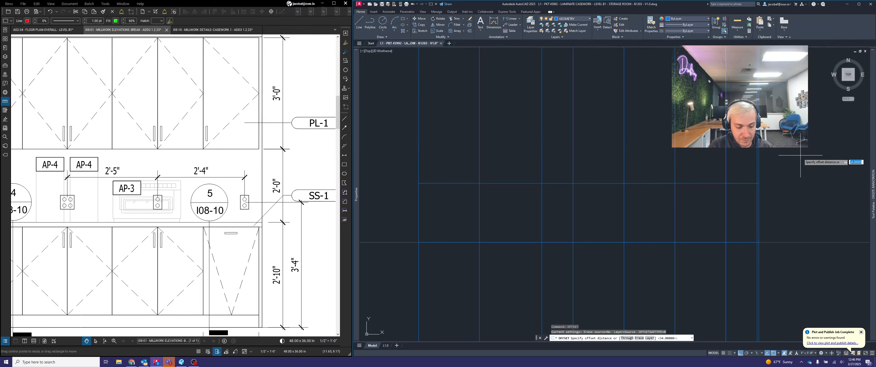
{"action": "left_click", "coordinate": [742, 183]}
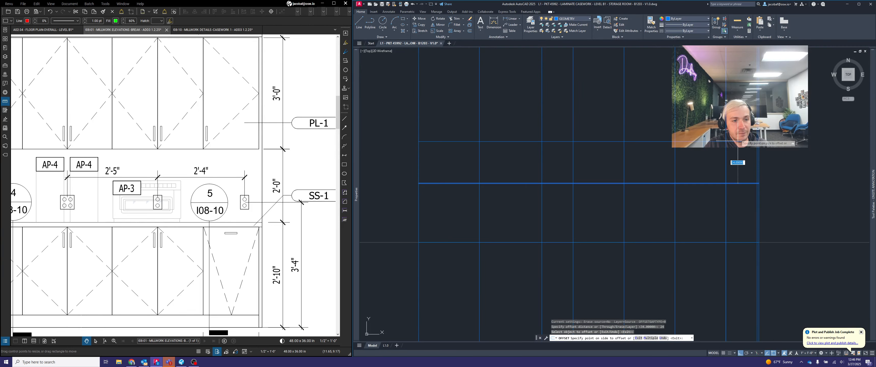
{"action": "left_click", "coordinate": [737, 133]}
{"action": "key", "text": "Return"}
Check the upper cabinet height on the millwork elevation and offset the topmost horizontal line 36 units upward
{"action": "scroll", "coordinate": [247, 202], "scroll_direction": "down", "scroll_amount": 4}
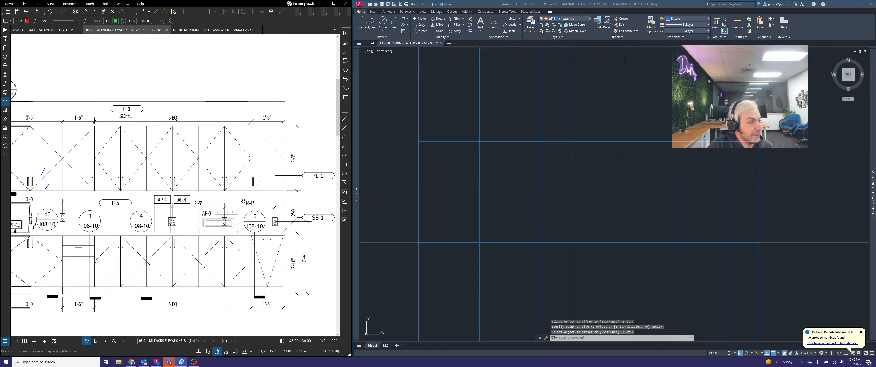
{"action": "scroll", "coordinate": [289, 194], "scroll_direction": "up", "scroll_amount": 2}
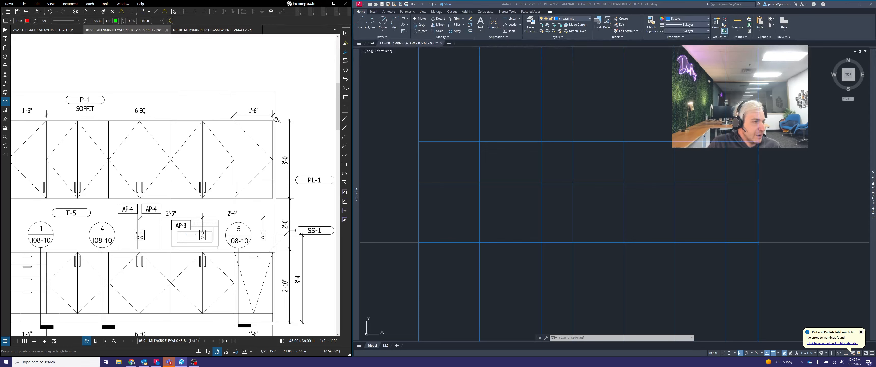
{"action": "left_click", "coordinate": [719, 137]}
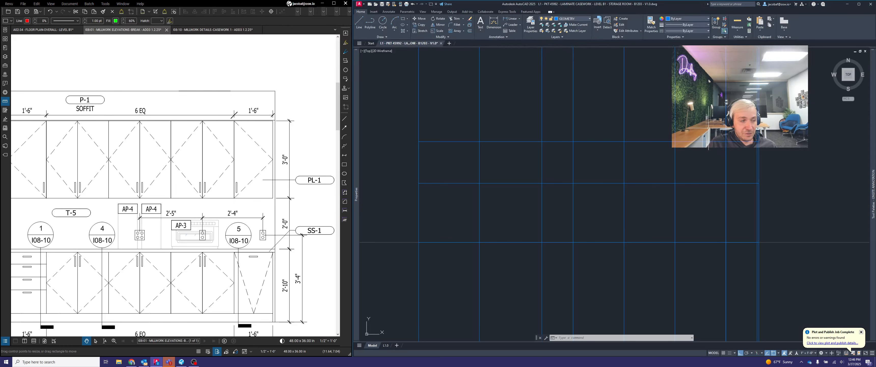
{"action": "key", "text": "Escape"}
{"action": "key", "text": "Escape"}
{"action": "key", "text": "Escape"}
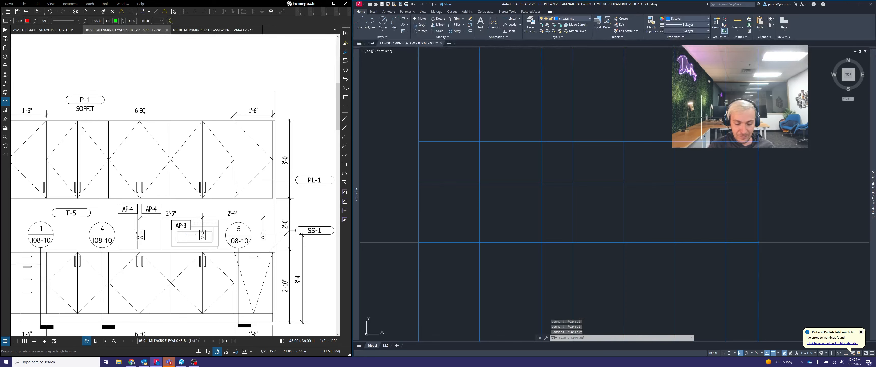
{"action": "key", "text": "Return"}
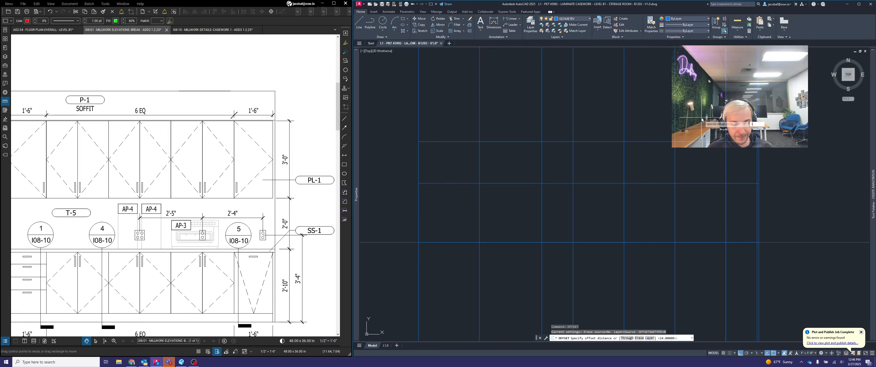
{"action": "key", "text": "Return"}
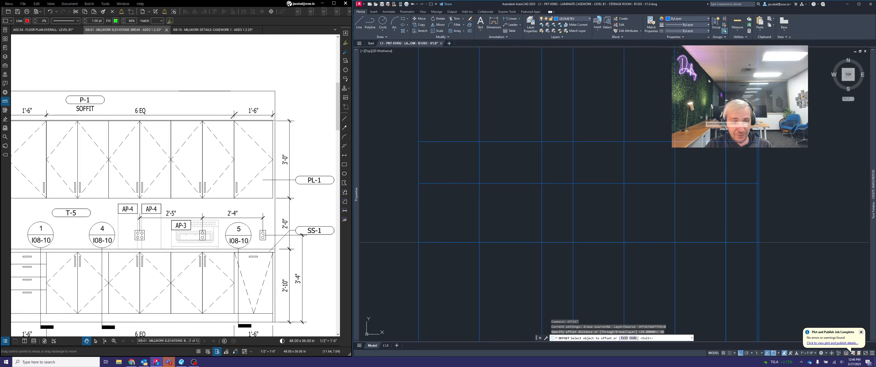
{"action": "left_click", "coordinate": [700, 142]}
{"action": "left_click", "coordinate": [699, 141]}
{"action": "left_click", "coordinate": [696, 76]}
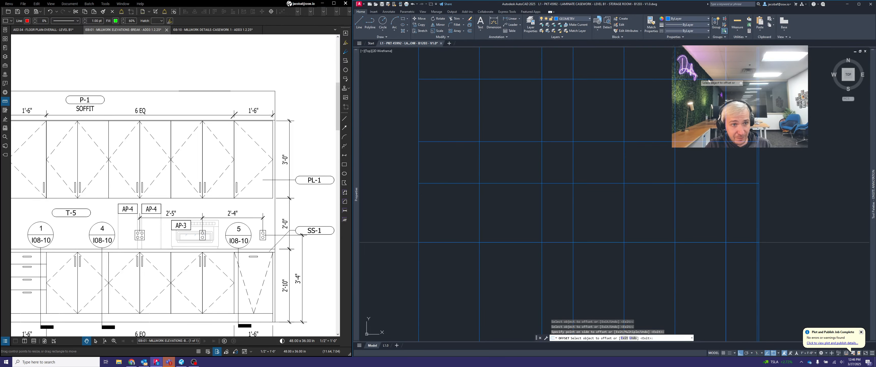
{"action": "key", "text": "Return"}
Check the height of the cabinet above the refrigerator on the millwork elevation and offset the top line 22 units downward
{"action": "middle_click_drag", "start_coordinate": [699, 134], "coordinate": [708, 140]}
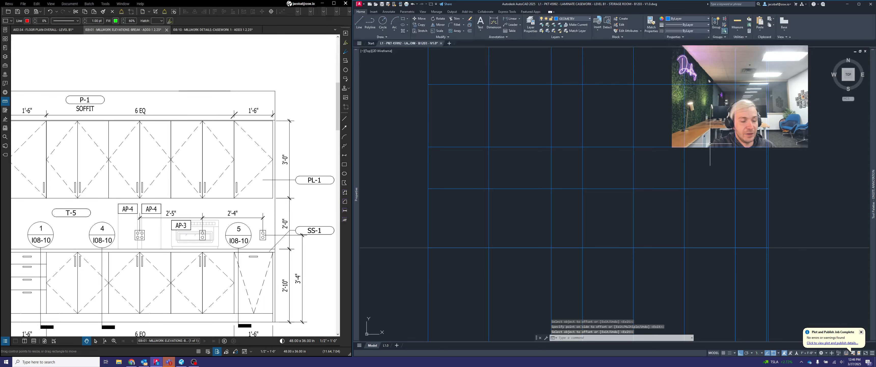
{"action": "scroll", "coordinate": [165, 225], "scroll_direction": "down", "scroll_amount": 4}
{"action": "scroll", "coordinate": [164, 224], "scroll_direction": "up", "scroll_amount": 2}
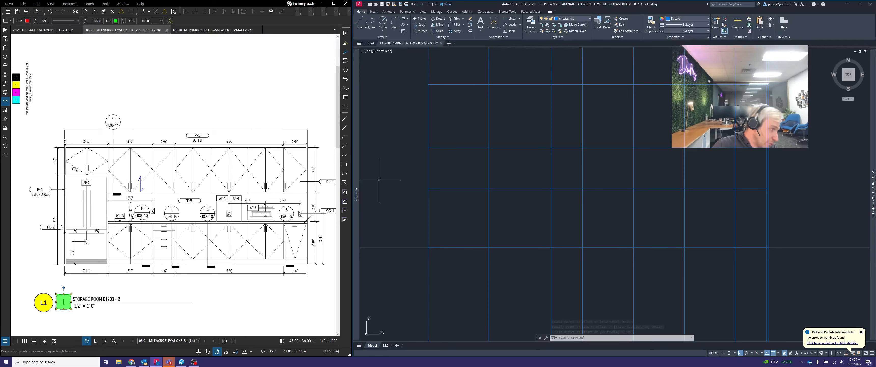
{"action": "scroll", "coordinate": [81, 169], "scroll_direction": "up", "scroll_amount": 1}
{"action": "scroll", "coordinate": [37, 181], "scroll_direction": "up", "scroll_amount": 2}
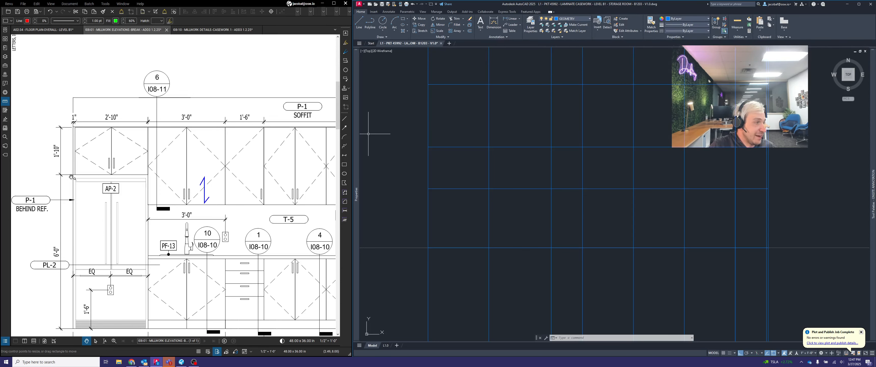
{"action": "left_click", "coordinate": [471, 103]}
{"action": "left_click", "coordinate": [470, 103]}
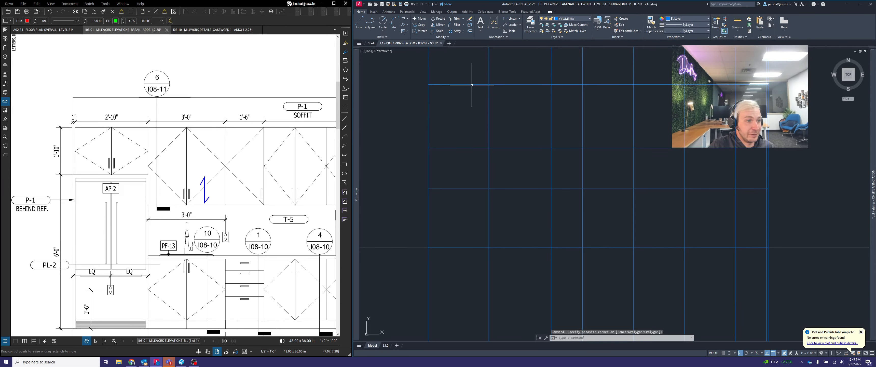
{"action": "key", "text": "Escape"}
{"action": "key", "text": "Escape"}
{"action": "type", "text": "c"}
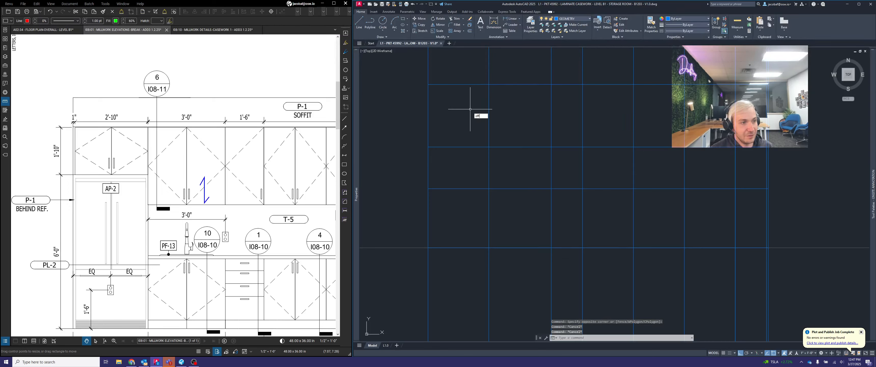
{"action": "type", "text": "ff"}
{"action": "key", "text": "Return"}
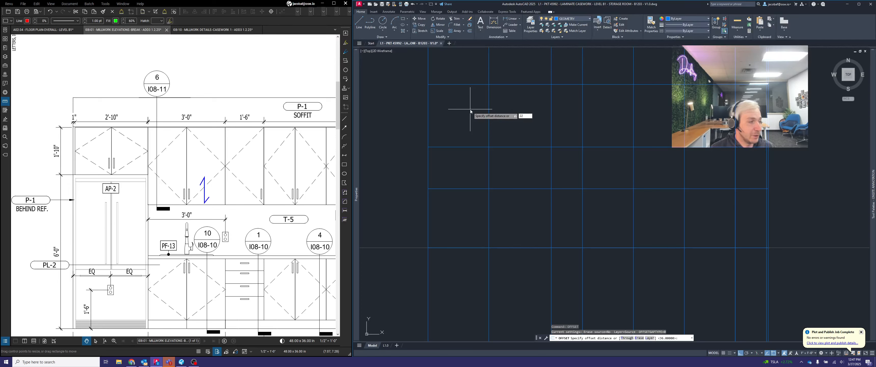
{"action": "key", "text": "Return"}
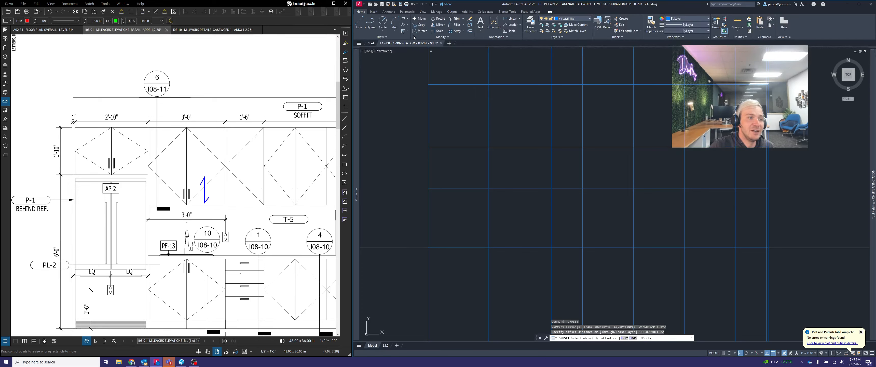
{"action": "left_click", "coordinate": [450, 85]}
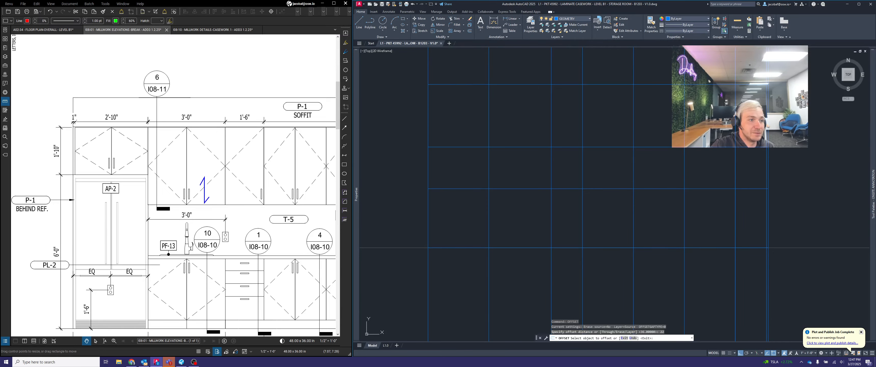
{"action": "left_click", "coordinate": [456, 141]}
{"action": "key", "text": "Escape"}
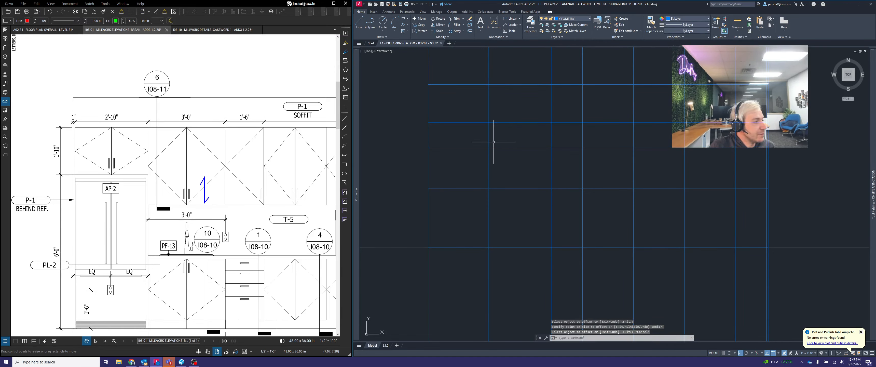
Shorten the new over-refrigerator cabinet bottom line so its right end stops at the second vertical line
{"action": "left_click", "coordinate": [521, 139]}
{"action": "left_click", "coordinate": [516, 119]}
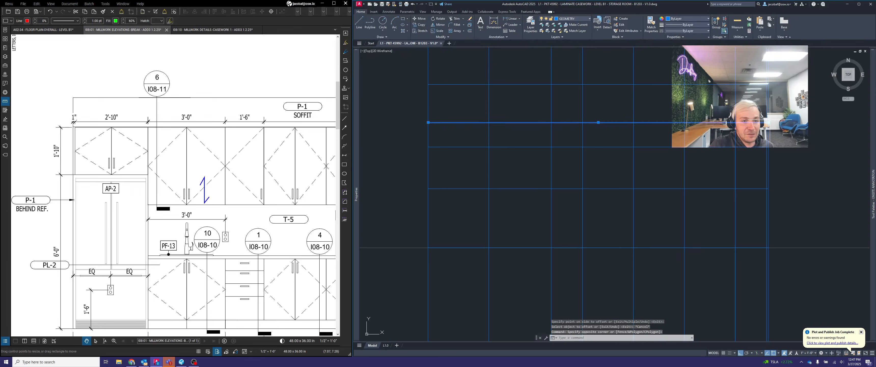
{"action": "left_click", "coordinate": [769, 122]}
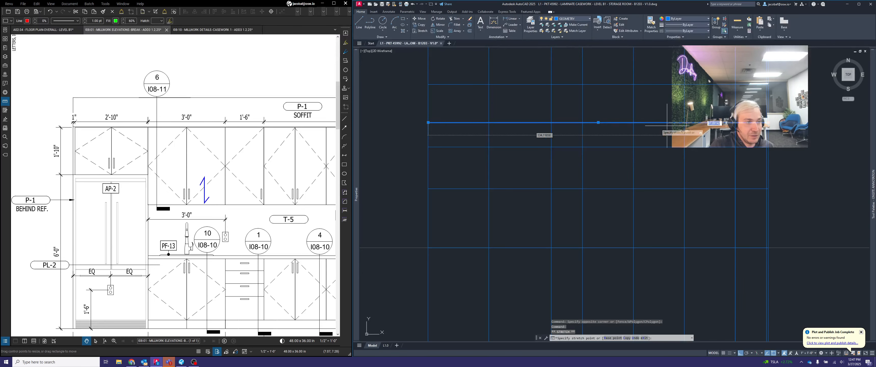
{"action": "left_click", "coordinate": [490, 122]}
{"action": "key", "text": "Escape"}
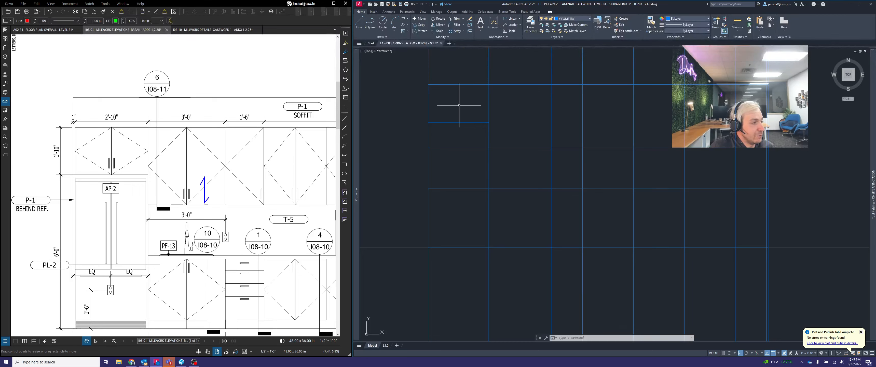
Pull the left ends of the counter line and the upper cabinets' bottom line back to the refrigerator bay's right vertical
{"action": "left_click", "coordinate": [470, 211]}
{"action": "left_click", "coordinate": [456, 147]}
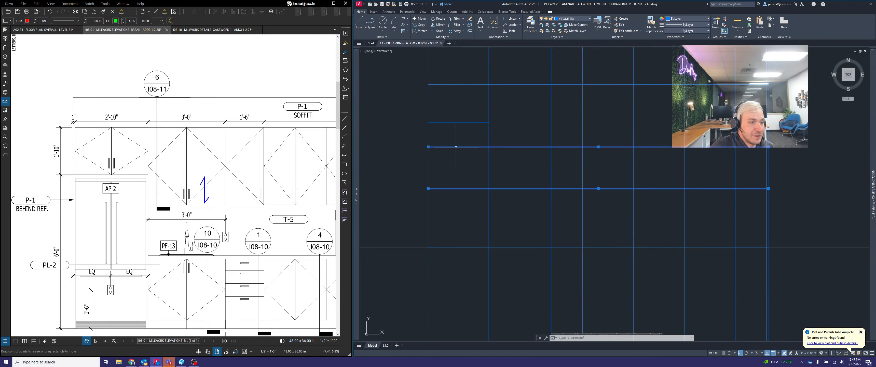
{"action": "left_click", "coordinate": [428, 147]}
{"action": "left_click", "coordinate": [489, 147]}
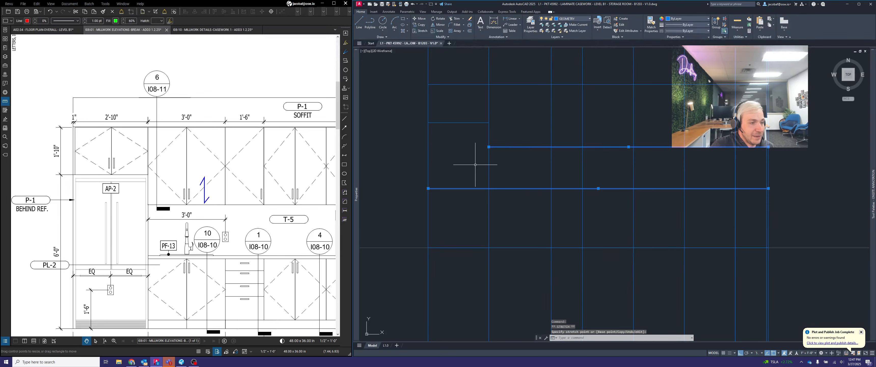
{"action": "left_click", "coordinate": [428, 188]}
{"action": "left_click", "coordinate": [488, 186]}
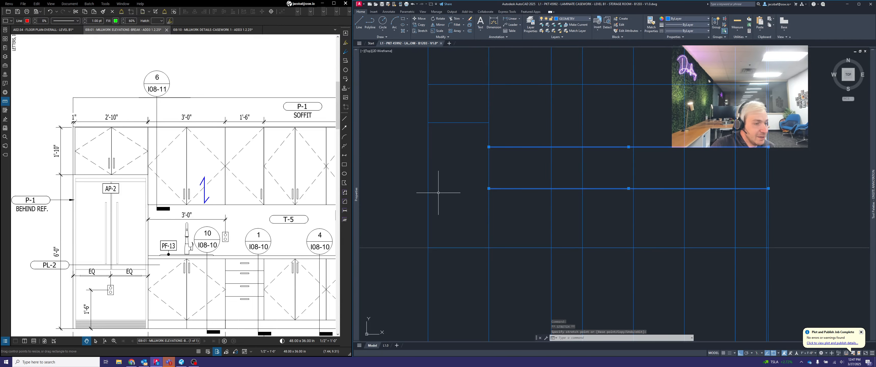
{"action": "scroll", "coordinate": [561, 194], "scroll_direction": "down", "scroll_amount": 2}
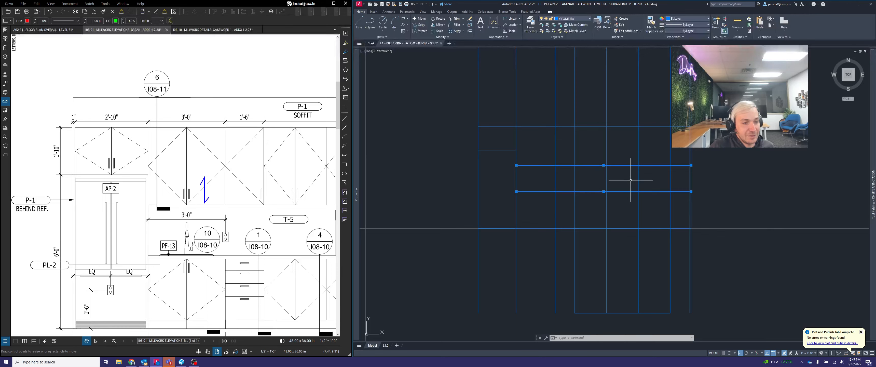
{"action": "middle_click_drag", "start_coordinate": [631, 180], "coordinate": [593, 170]}
{"action": "key", "text": "Escape"}
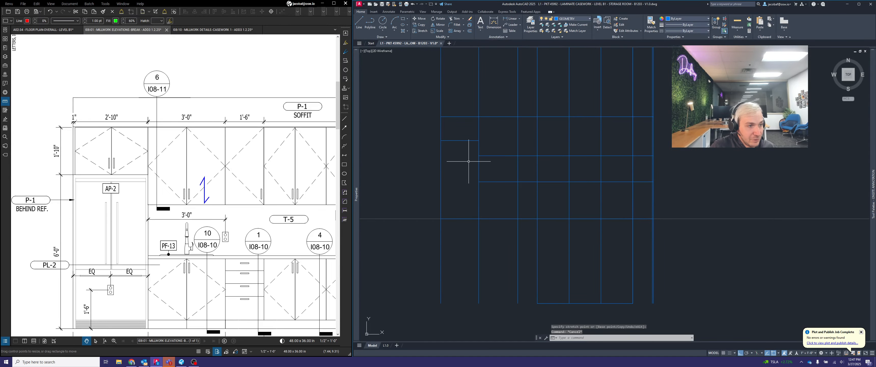
{"action": "scroll", "coordinate": [542, 164], "scroll_direction": "up", "scroll_amount": 2}
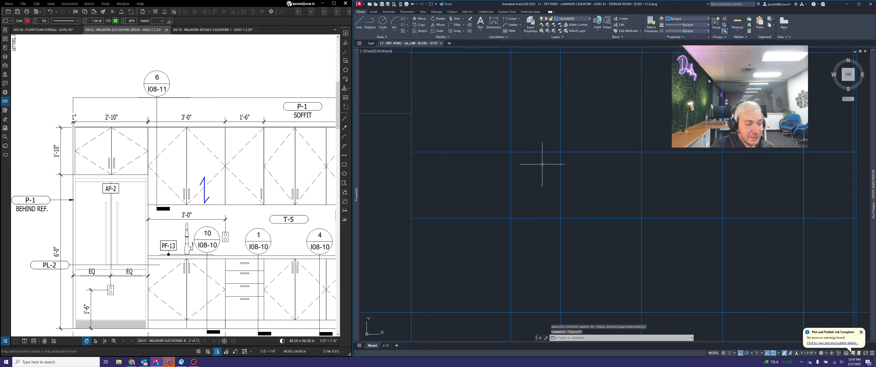
{"action": "scroll", "coordinate": [612, 169], "scroll_direction": "down", "scroll_amount": 2}
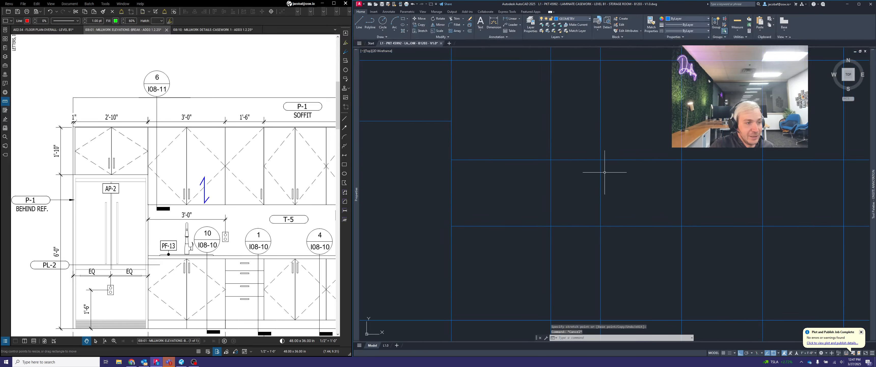
{"action": "left_click", "coordinate": [526, 170]}
{"action": "left_click", "coordinate": [513, 142]}
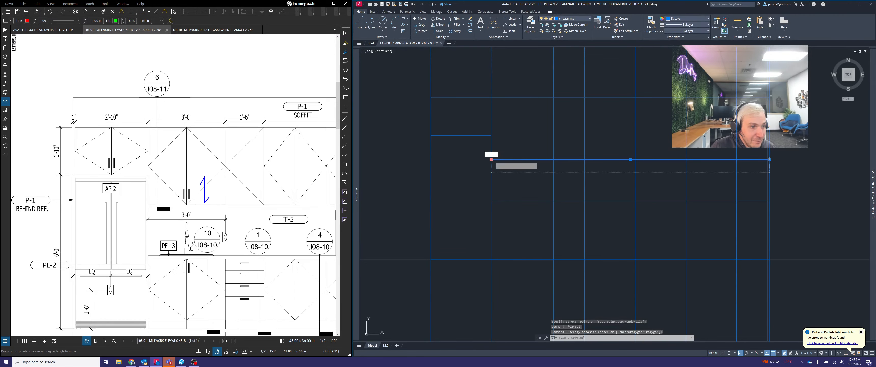
{"action": "left_click", "coordinate": [490, 159]}
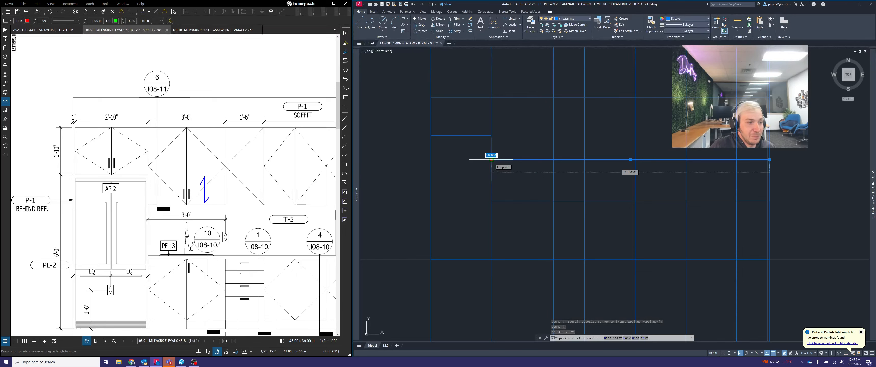
{"action": "key", "text": "Escape"}
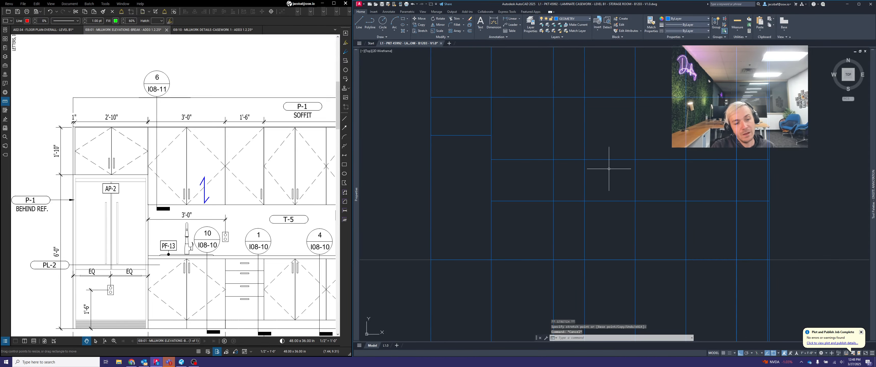
{"action": "scroll", "coordinate": [569, 148], "scroll_direction": "down", "scroll_amount": 1}
{"action": "scroll", "coordinate": [622, 190], "scroll_direction": "down", "scroll_amount": 2}
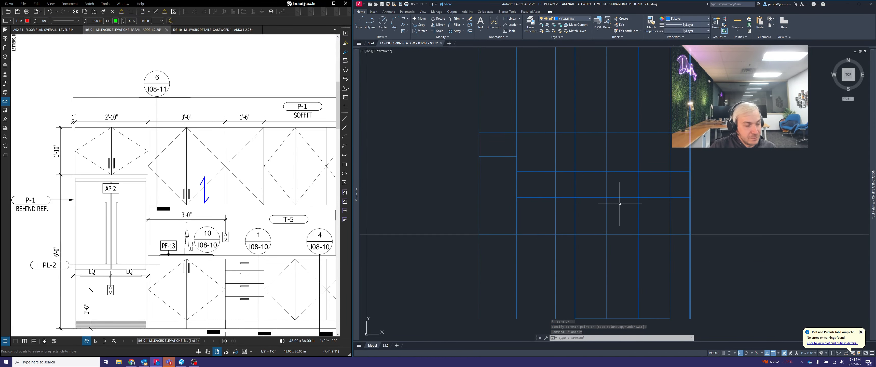
{"action": "scroll", "coordinate": [617, 210], "scroll_direction": "up", "scroll_amount": 4}
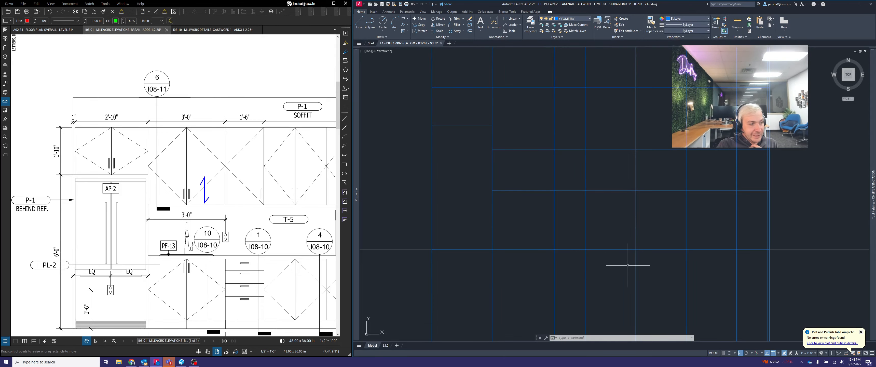
Switch the tool palettes to ONSITE CASEWORK and insert a two-door base cabinet block in the empty space beside the elevation
{"action": "scroll", "coordinate": [178, 209], "scroll_direction": "down", "scroll_amount": 3}
{"action": "scroll", "coordinate": [208, 218], "scroll_direction": "up", "scroll_amount": 3}
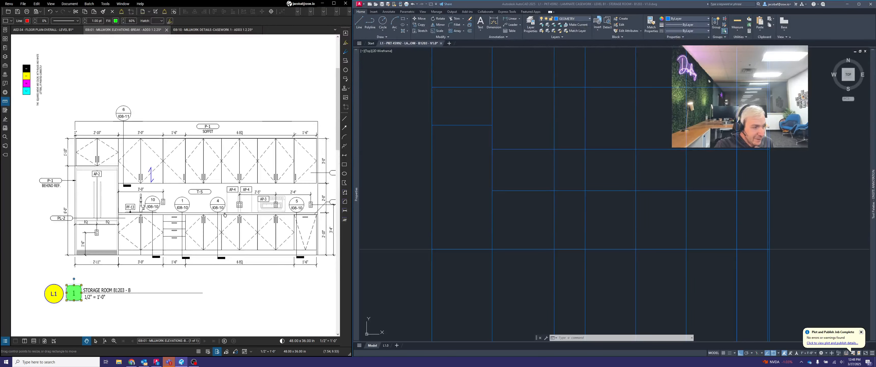
{"action": "middle_click_drag", "start_coordinate": [207, 219], "coordinate": [200, 215]}
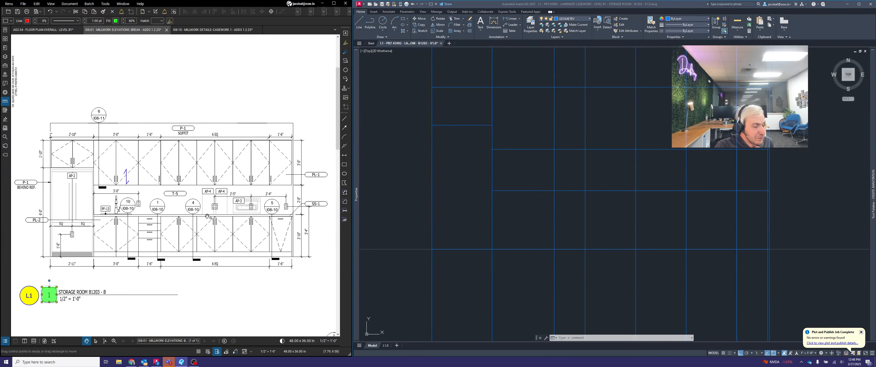
{"action": "left_click", "coordinate": [804, 165]}
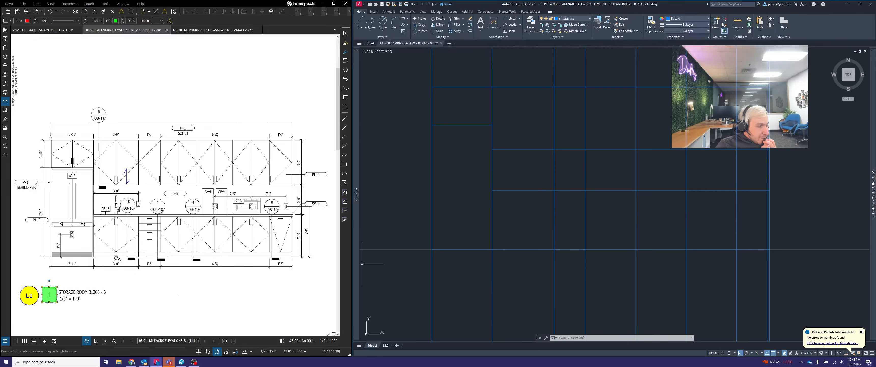
{"action": "scroll", "coordinate": [130, 277], "scroll_direction": "up", "scroll_amount": 3}
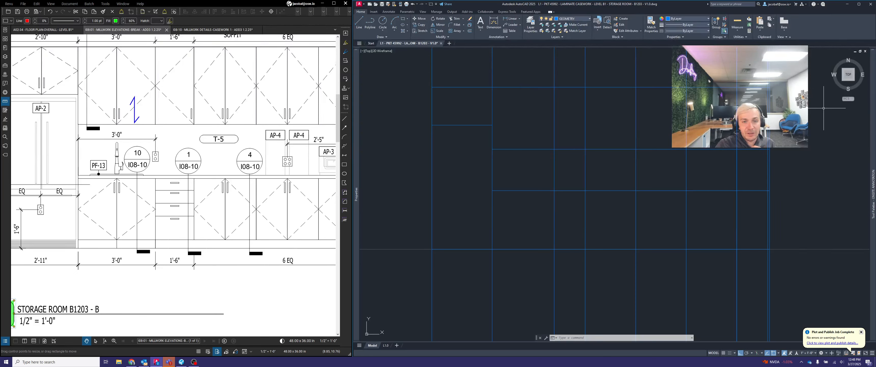
{"action": "mouse_move", "coordinate": [872, 98]}
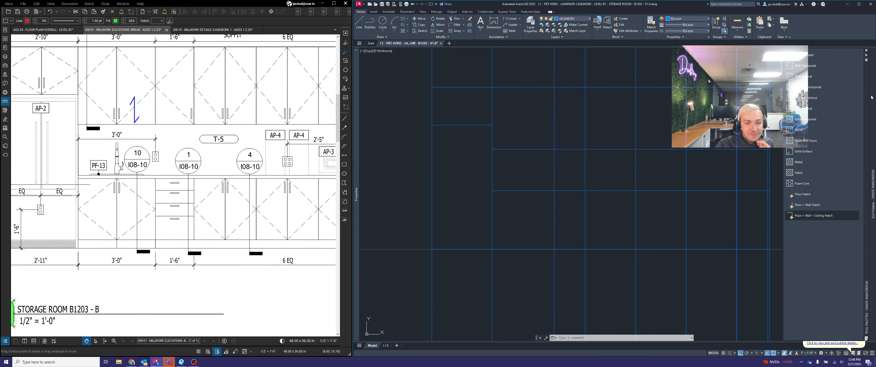
{"action": "right_click", "coordinate": [865, 93]}
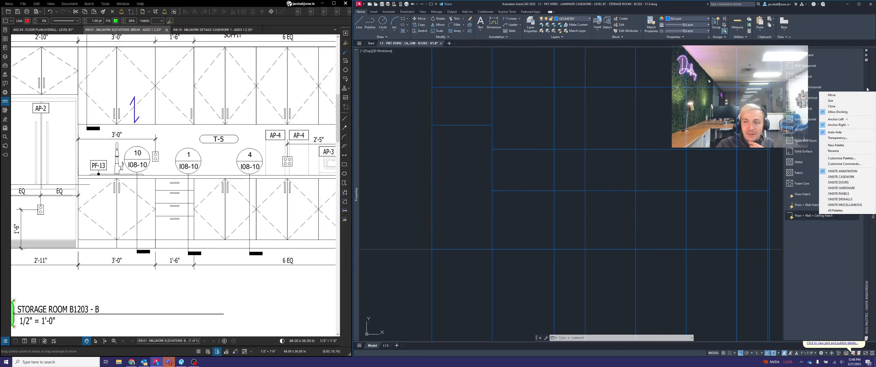
{"action": "left_click", "coordinate": [845, 178]}
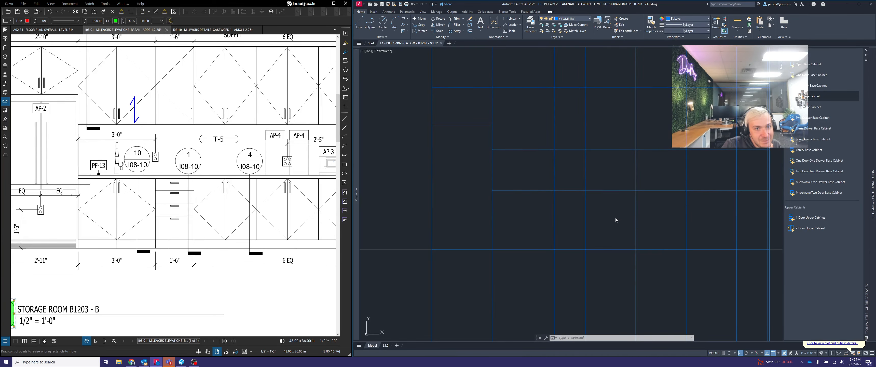
{"action": "scroll", "coordinate": [549, 195], "scroll_direction": "down", "scroll_amount": 2}
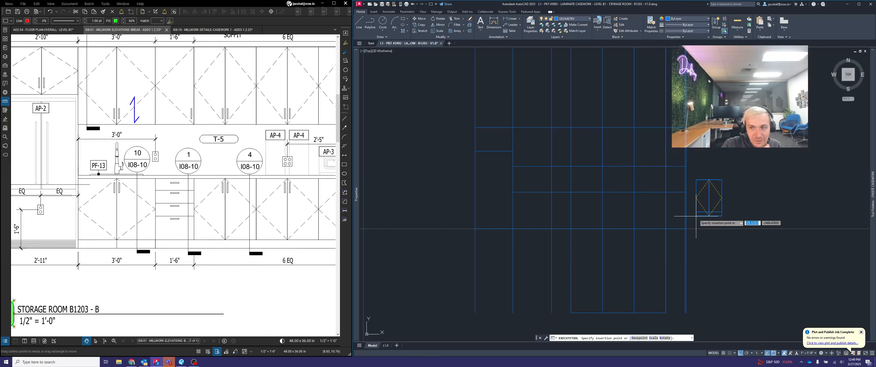
{"action": "key", "text": "Escape"}
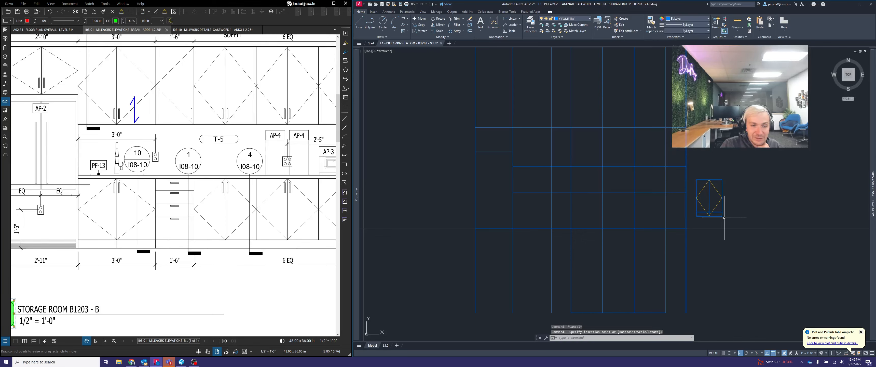
Move the base cabinet by its lower-left corner to where the floor line meets the refrigerator bay's right vertical
{"action": "scroll", "coordinate": [720, 217], "scroll_direction": "up", "scroll_amount": 2}
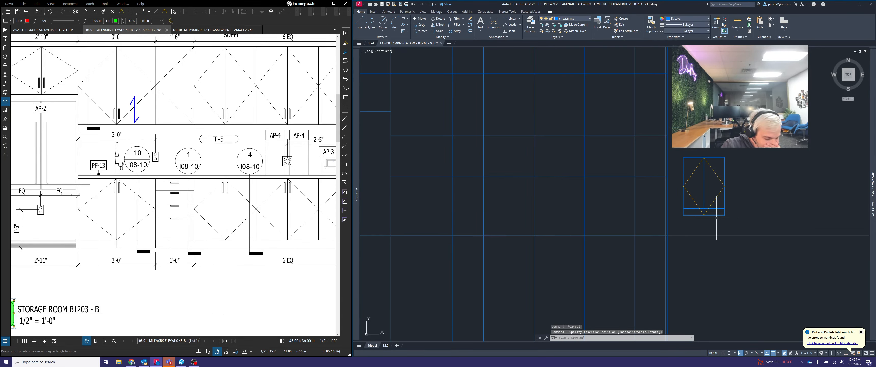
{"action": "key", "text": "Return"}
{"action": "left_click", "coordinate": [756, 191]}
{"action": "left_click", "coordinate": [721, 135]}
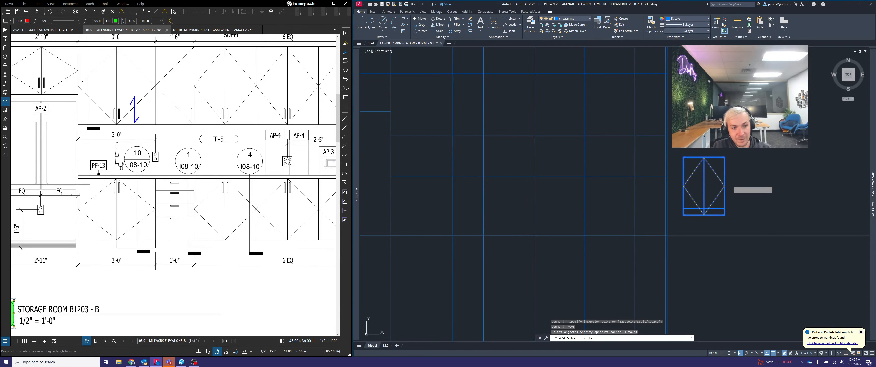
{"action": "key", "text": "Return"}
{"action": "scroll", "coordinate": [694, 214], "scroll_direction": "up", "scroll_amount": 8}
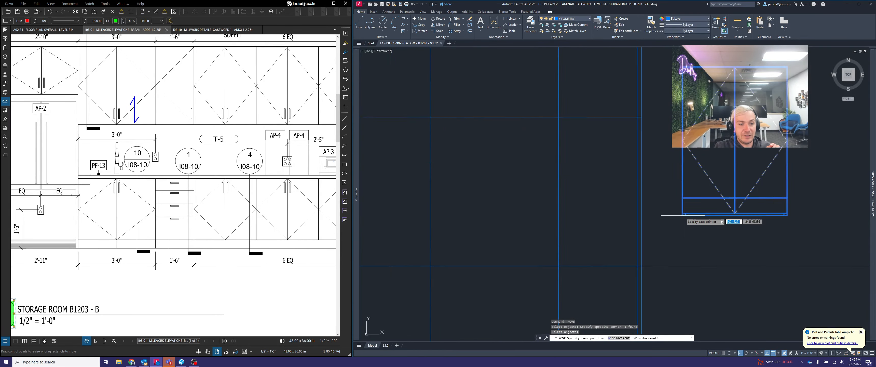
{"action": "scroll", "coordinate": [680, 216], "scroll_direction": "up", "scroll_amount": 3}
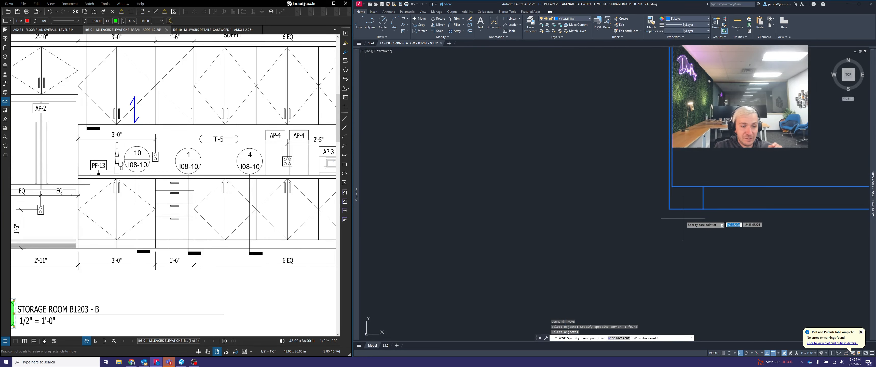
{"action": "left_click", "coordinate": [670, 209]}
{"action": "scroll", "coordinate": [668, 208], "scroll_direction": "down", "scroll_amount": 5}
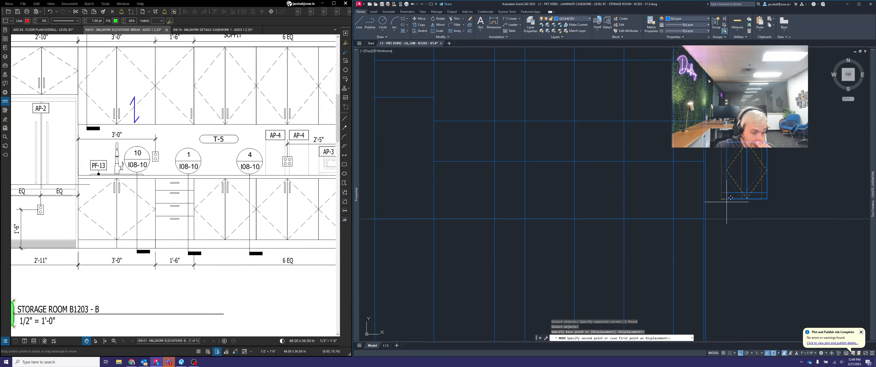
{"action": "scroll", "coordinate": [669, 201], "scroll_direction": "up", "scroll_amount": 6}
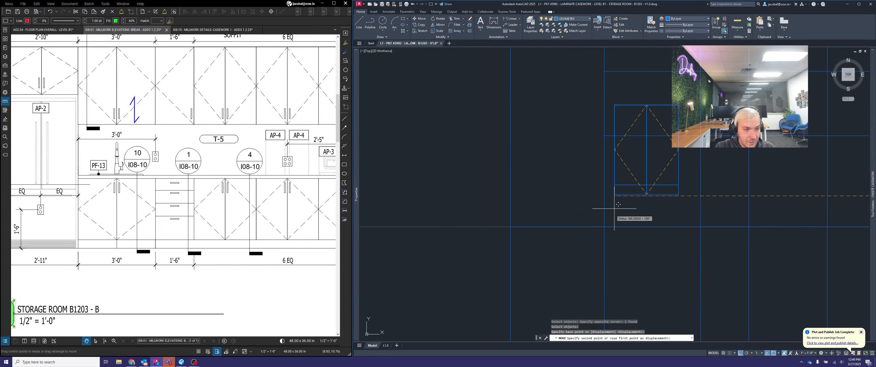
{"action": "left_click", "coordinate": [604, 226]}
Stretch the base cabinet's width to the next vertical layout line so it fills the 3'-0" bay
{"action": "scroll", "coordinate": [149, 238], "scroll_direction": "down", "scroll_amount": 4}
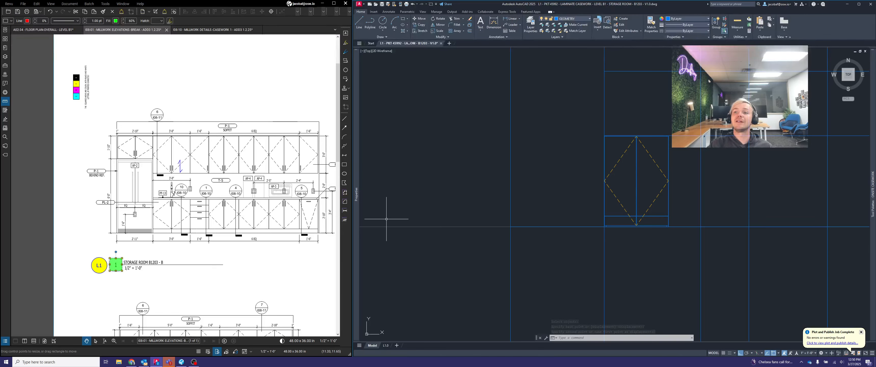
{"action": "scroll", "coordinate": [680, 139], "scroll_direction": "up", "scroll_amount": 3}
{"action": "left_click", "coordinate": [678, 145]}
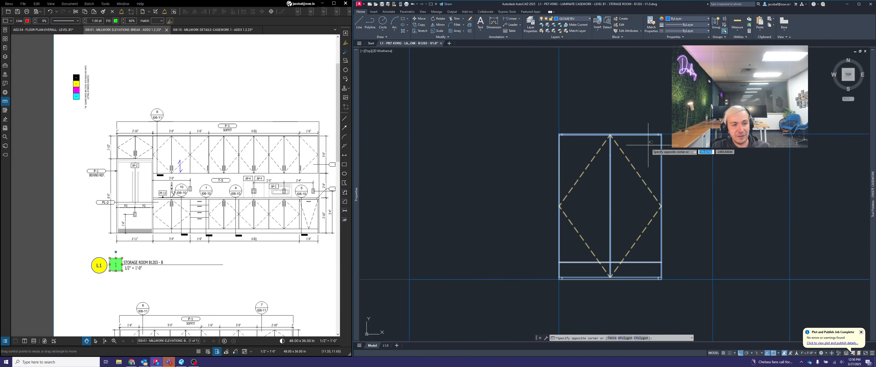
{"action": "left_click", "coordinate": [648, 145]}
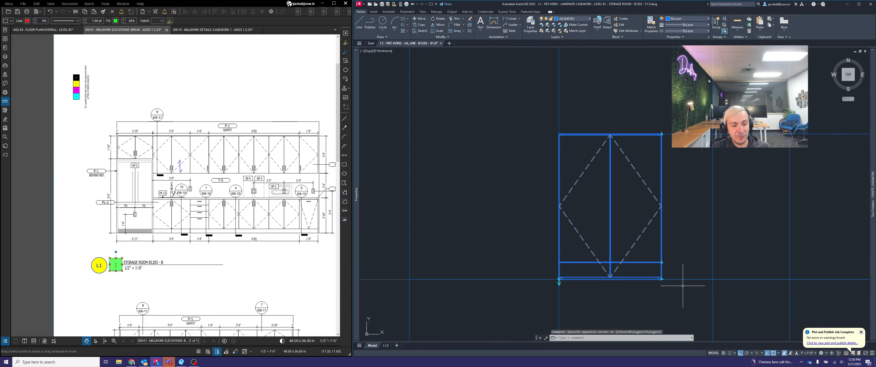
{"action": "left_click", "coordinate": [661, 278]}
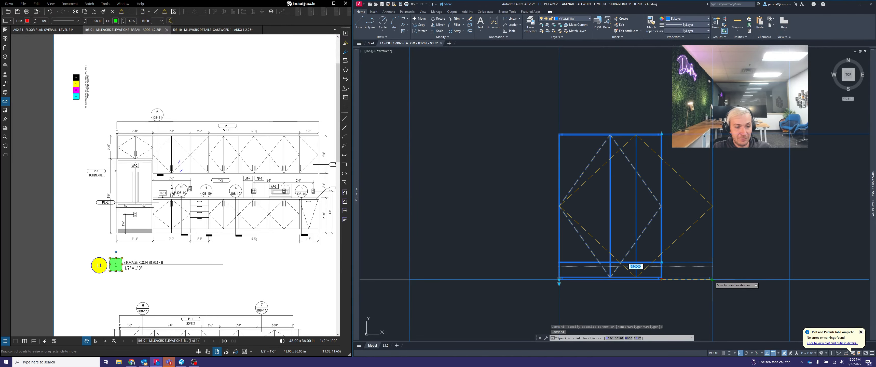
{"action": "left_click", "coordinate": [712, 280]}
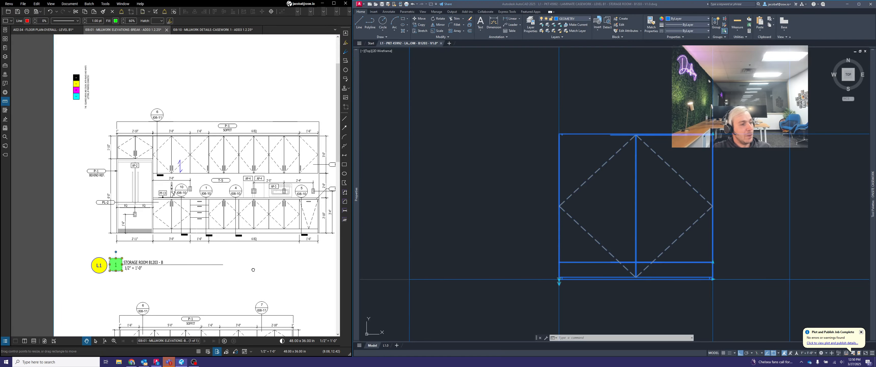
Examine the counter and base cabinet heights and the sink cabinet's detail callout on the millwork elevation
{"action": "middle_click_drag", "start_coordinate": [253, 269], "coordinate": [197, 269]}
{"action": "scroll", "coordinate": [267, 214], "scroll_direction": "up", "scroll_amount": 3}
{"action": "scroll", "coordinate": [285, 211], "scroll_direction": "up", "scroll_amount": 1}
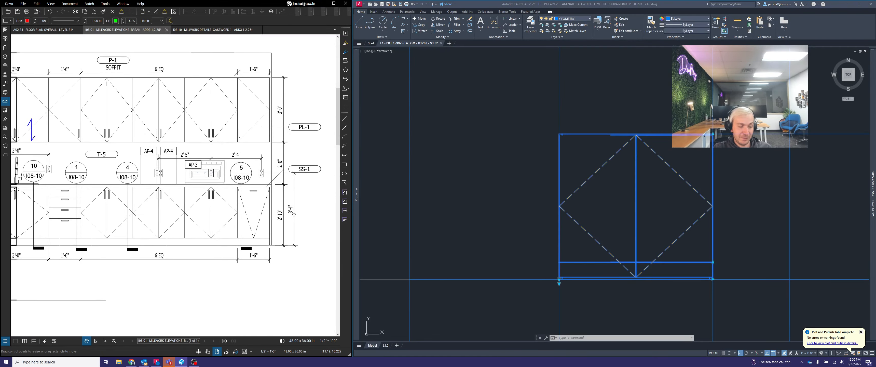
{"action": "scroll", "coordinate": [272, 183], "scroll_direction": "up", "scroll_amount": 2}
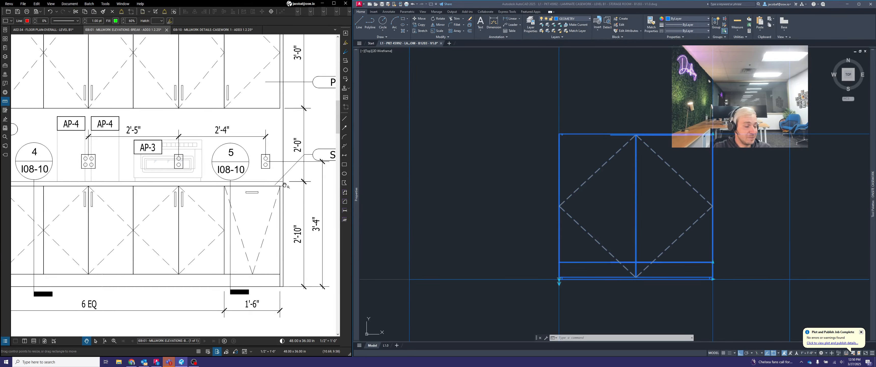
{"action": "scroll", "coordinate": [284, 184], "scroll_direction": "down", "scroll_amount": 5}
{"action": "scroll", "coordinate": [270, 217], "scroll_direction": "up", "scroll_amount": 2}
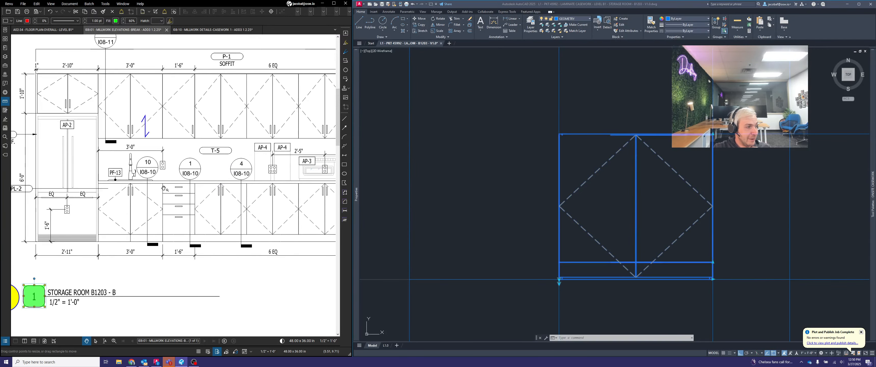
{"action": "scroll", "coordinate": [163, 188], "scroll_direction": "up", "scroll_amount": 2}
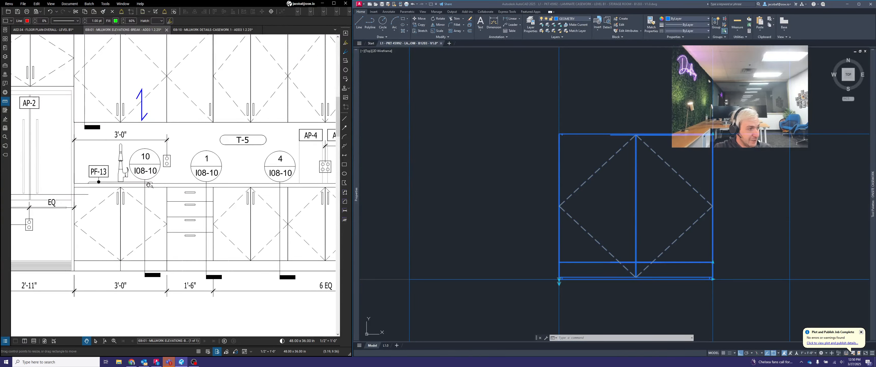
{"action": "scroll", "coordinate": [170, 180], "scroll_direction": "down", "scroll_amount": 2}
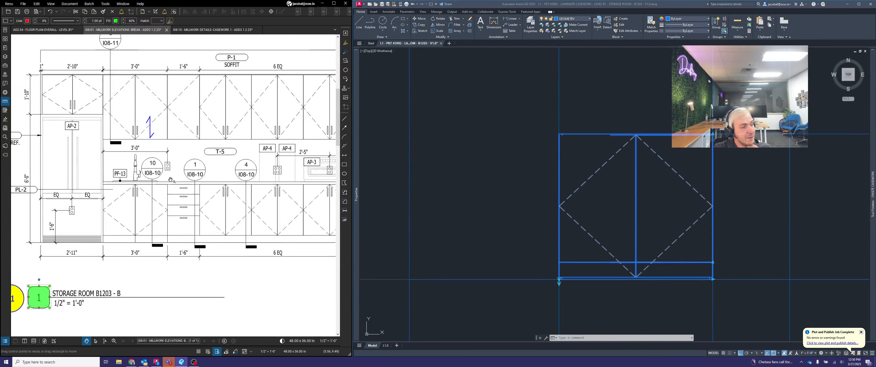
Open the casework detail sheet and examine the ADA sink base cabinet and the four-drawer base's countertop thickness and reveal
{"action": "left_click", "coordinate": [158, 174]}
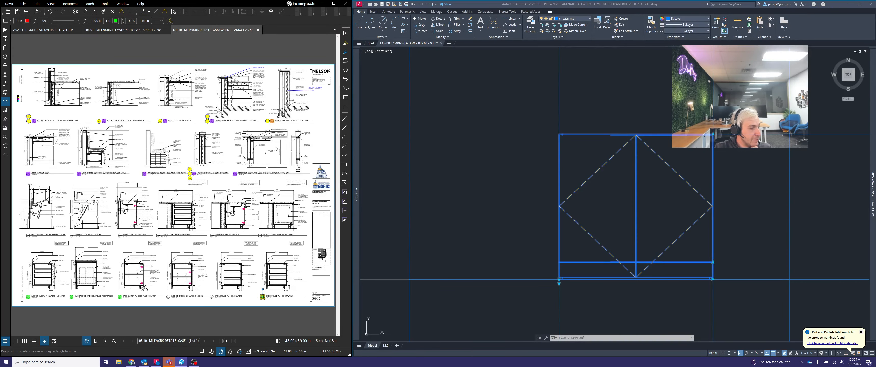
{"action": "scroll", "coordinate": [137, 211], "scroll_direction": "up", "scroll_amount": 8}
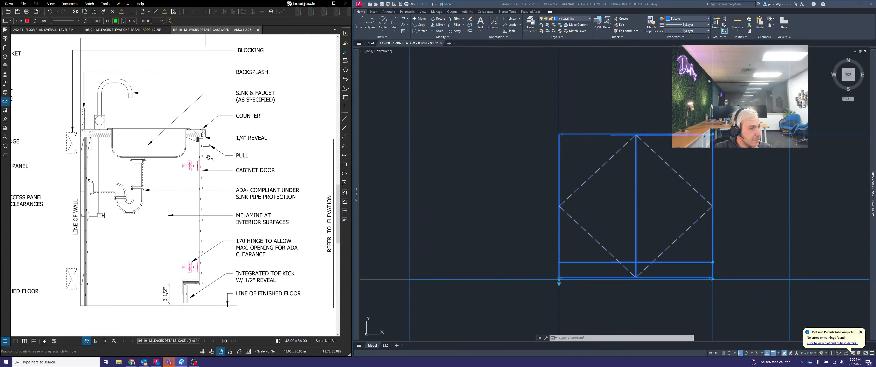
{"action": "scroll", "coordinate": [209, 158], "scroll_direction": "down", "scroll_amount": 1}
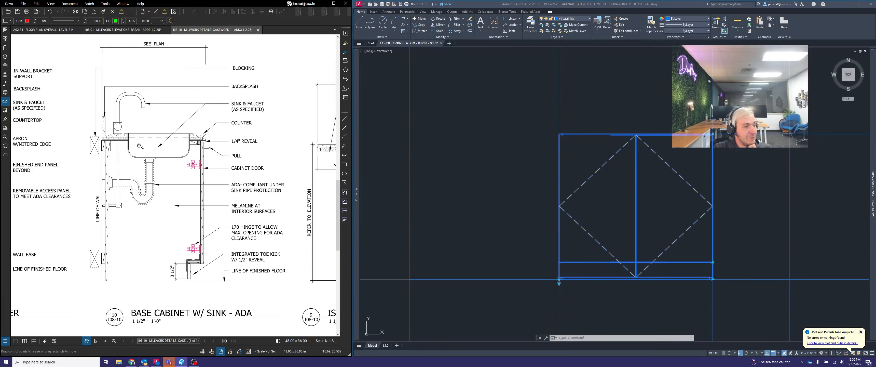
{"action": "scroll", "coordinate": [140, 146], "scroll_direction": "down", "scroll_amount": 3}
{"action": "left_click_drag", "start_coordinate": [287, 170], "coordinate": [145, 189]}
{"action": "mouse_move", "coordinate": [194, 217]}
{"action": "left_mouse_down"}
{"action": "mouse_move", "coordinate": [217, 124]}
{"action": "mouse_move", "coordinate": [261, 98]}
{"action": "left_mouse_up"}
{"action": "left_click_drag", "start_coordinate": [133, 243], "coordinate": [245, 189]}
{"action": "left_click_drag", "start_coordinate": [181, 191], "coordinate": [265, 189]}
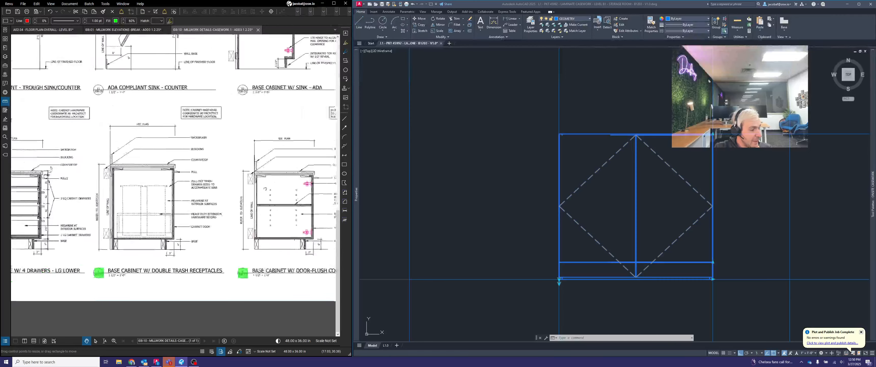
{"action": "left_click_drag", "start_coordinate": [82, 187], "coordinate": [192, 206]}
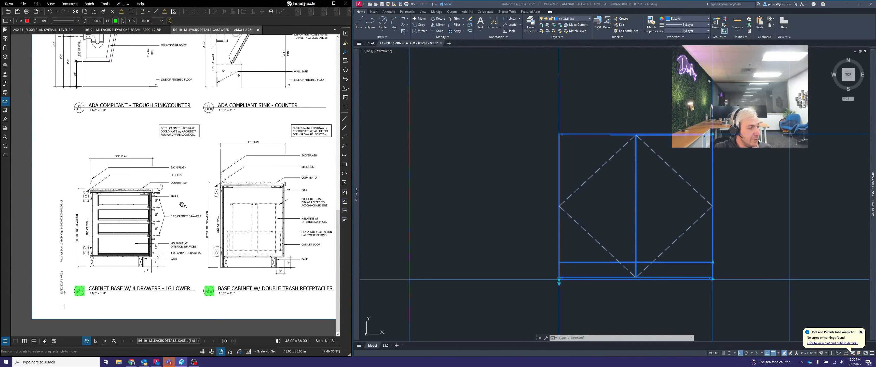
{"action": "scroll", "coordinate": [151, 202], "scroll_direction": "up", "scroll_amount": 8}
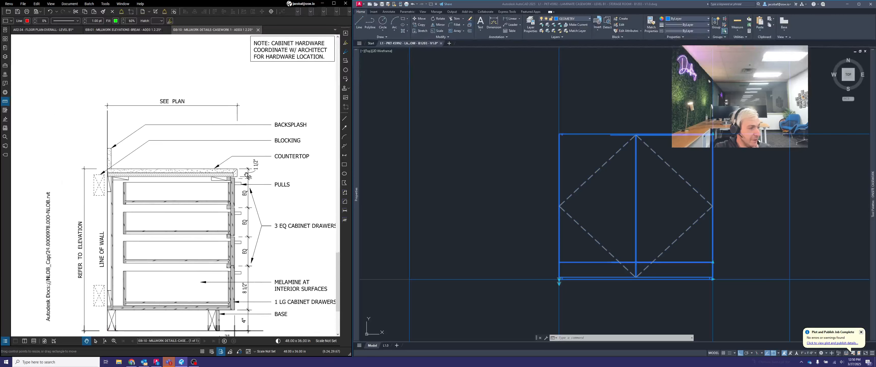
{"action": "scroll", "coordinate": [269, 163], "scroll_direction": "up", "scroll_amount": 2}
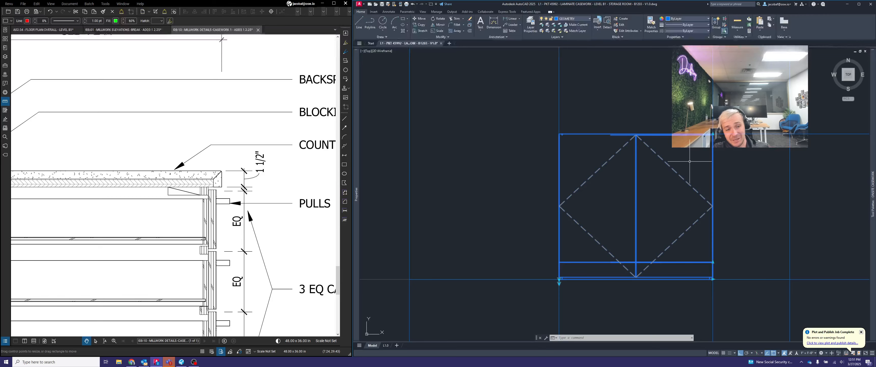
Return to the millwork elevation and compare its base cabinet height with the placed cabinet block
{"action": "left_click", "coordinate": [116, 30]}
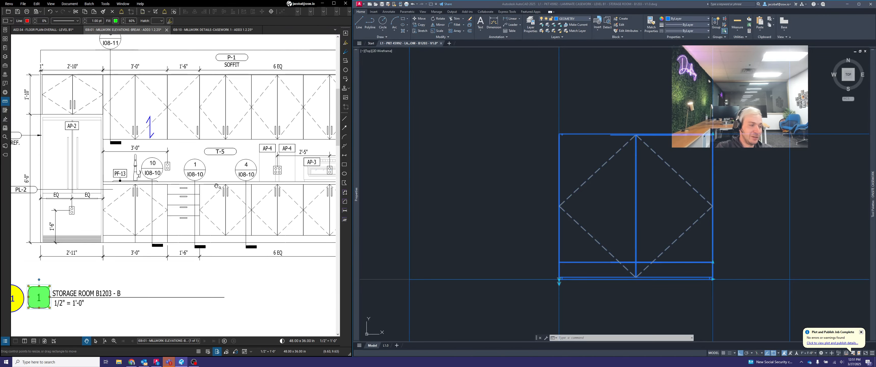
{"action": "scroll", "coordinate": [234, 206], "scroll_direction": "down", "scroll_amount": 2}
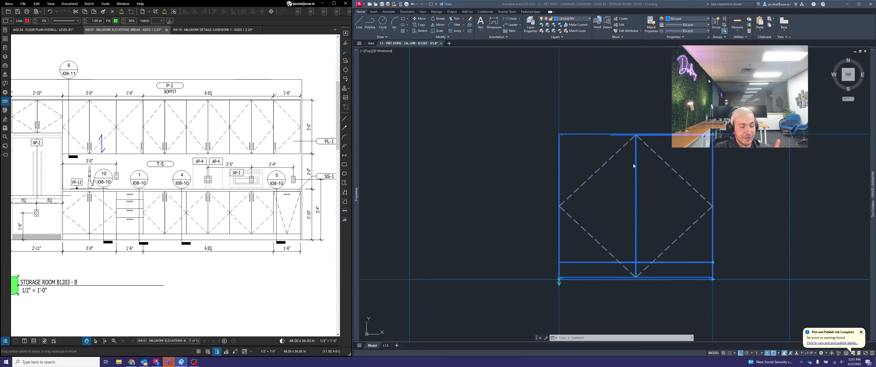
{"action": "left_click", "coordinate": [638, 155]}
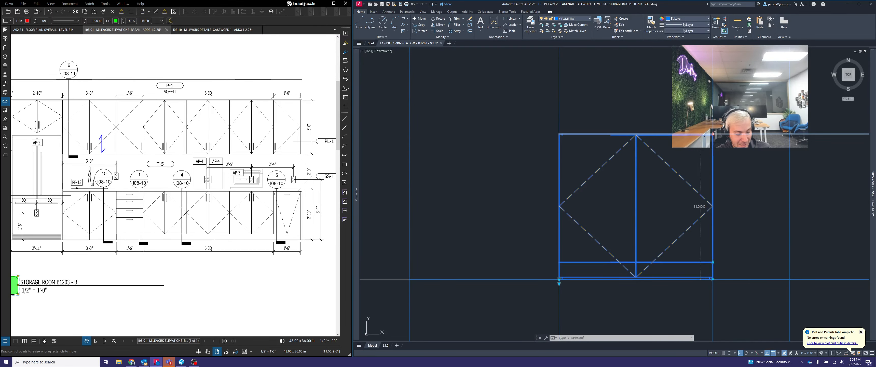
Set the two-door base cabinet block's height to 32.5 inches
{"action": "left_click", "coordinate": [713, 133]}
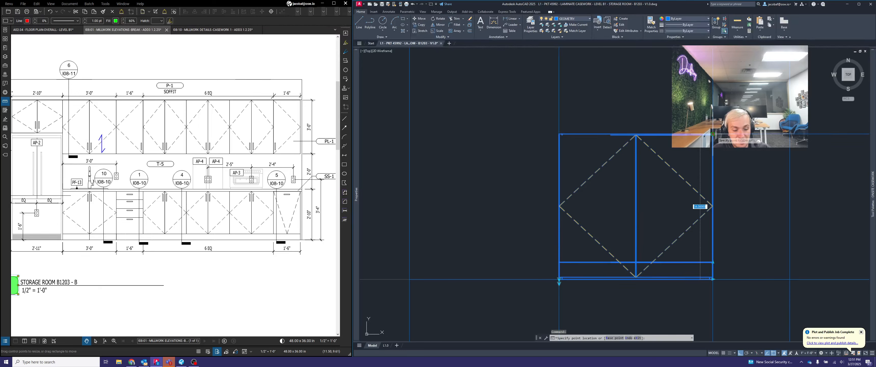
{"action": "type", "text": "32.5"}
{"action": "key", "text": "Return"}
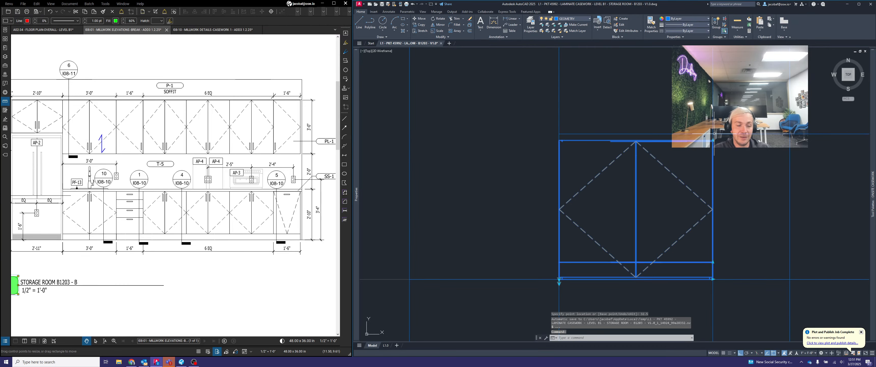
{"action": "key", "text": "Escape"}
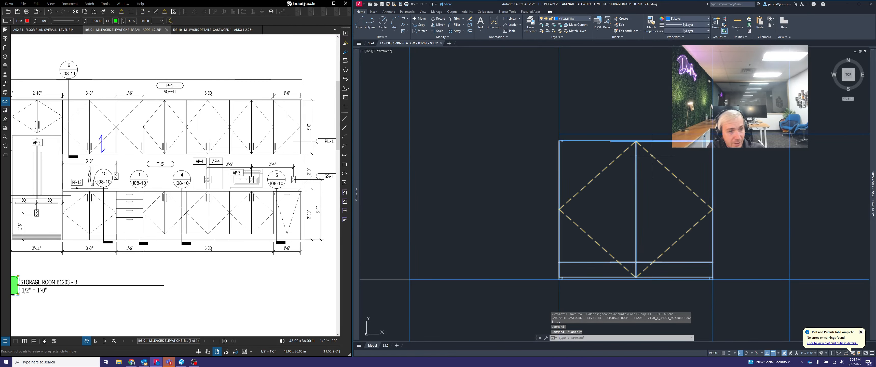
Check the cabinet's refrigerator side on the millwork elevation and give the base cabinet block a left finished end
{"action": "scroll", "coordinate": [612, 191], "scroll_direction": "down", "scroll_amount": 3}
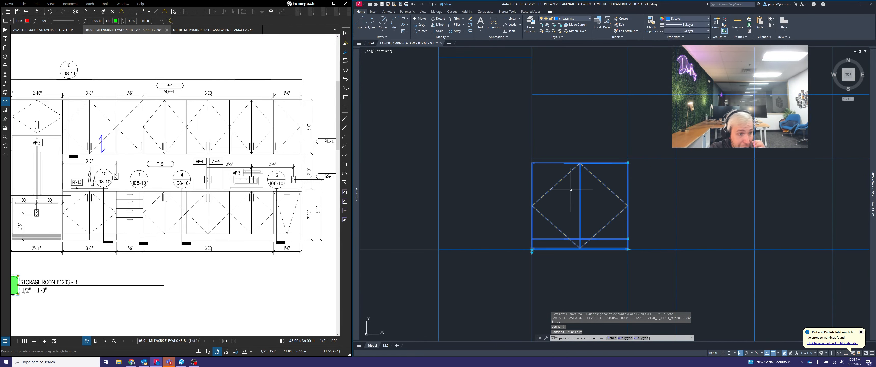
{"action": "left_click", "coordinate": [532, 250]}
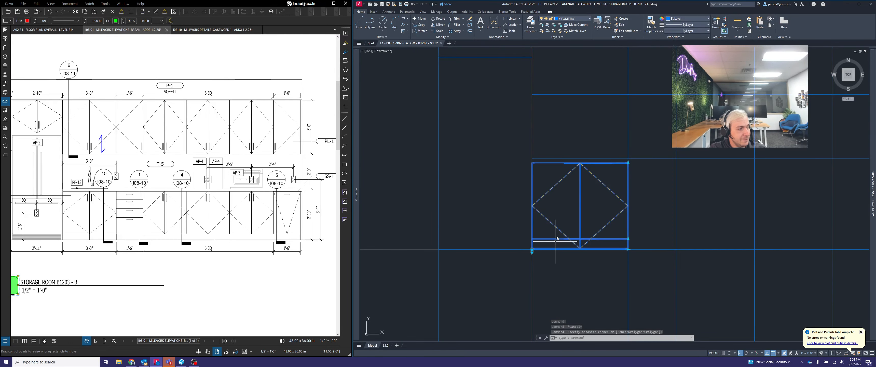
{"action": "left_click_drag", "start_coordinate": [54, 215], "coordinate": [118, 217]}
{"action": "scroll", "coordinate": [118, 217], "scroll_direction": "up", "scroll_amount": 3}
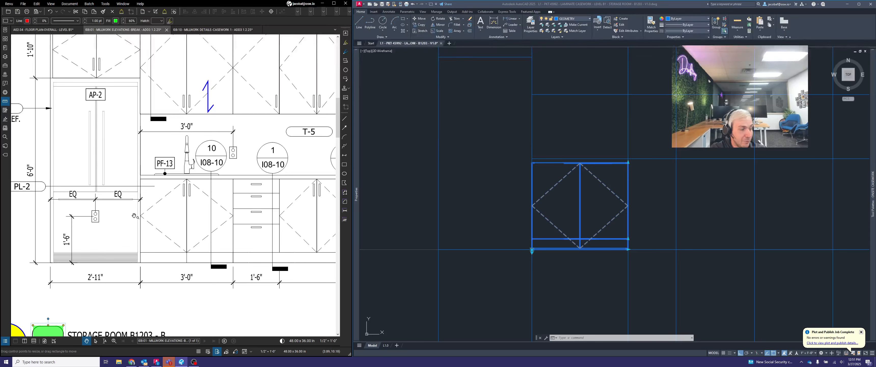
{"action": "left_click", "coordinate": [533, 251]}
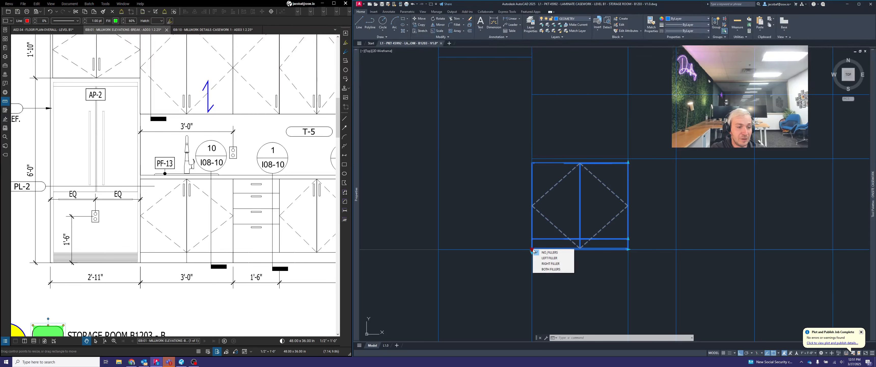
{"action": "key", "text": "Escape"}
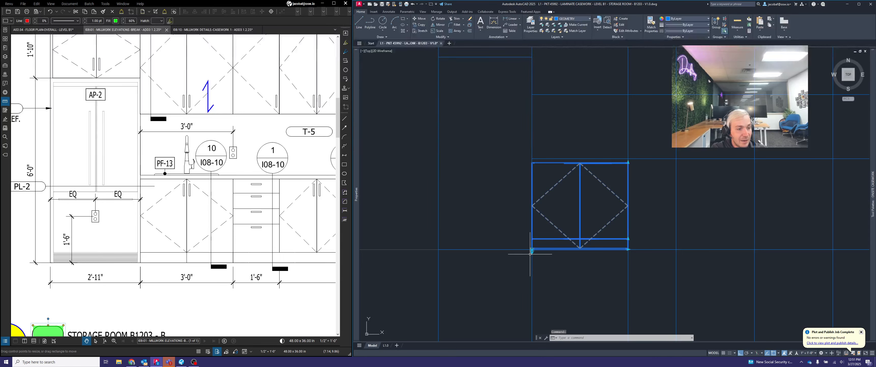
{"action": "scroll", "coordinate": [532, 252], "scroll_direction": "up", "scroll_amount": 3}
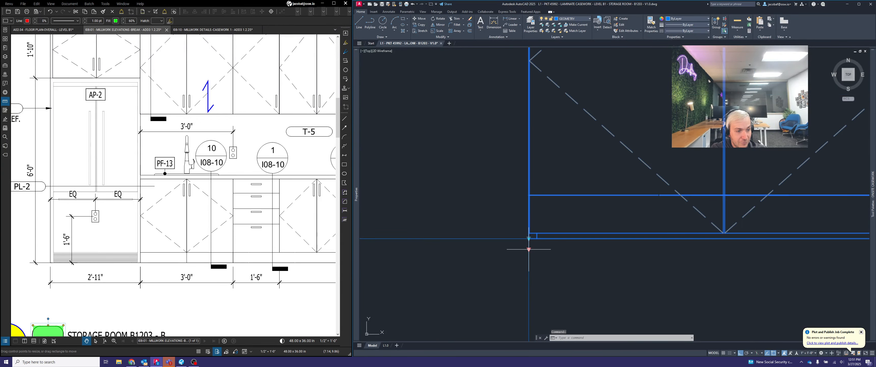
{"action": "left_click", "coordinate": [529, 249]}
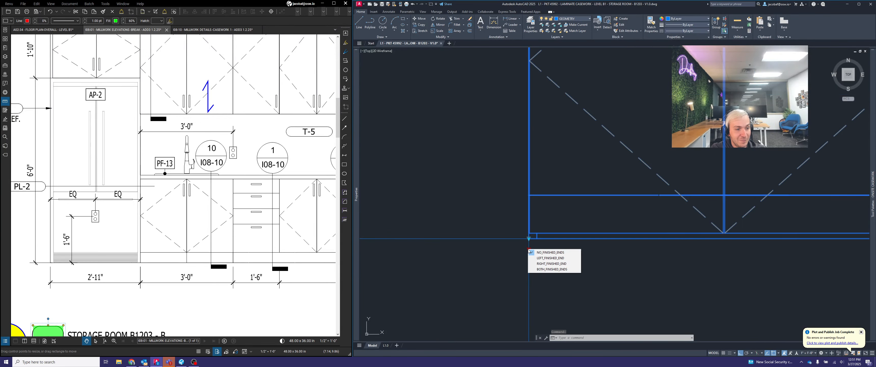
{"action": "left_click", "coordinate": [540, 258]}
{"action": "scroll", "coordinate": [554, 254], "scroll_direction": "down", "scroll_amount": 5}
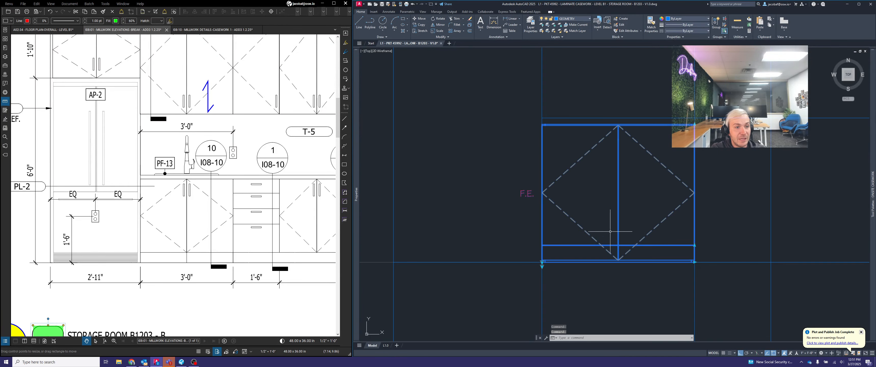
{"action": "scroll", "coordinate": [563, 227], "scroll_direction": "up", "scroll_amount": 3}
{"action": "key", "text": "Escape"}
{"action": "scroll", "coordinate": [498, 208], "scroll_direction": "down", "scroll_amount": 2}
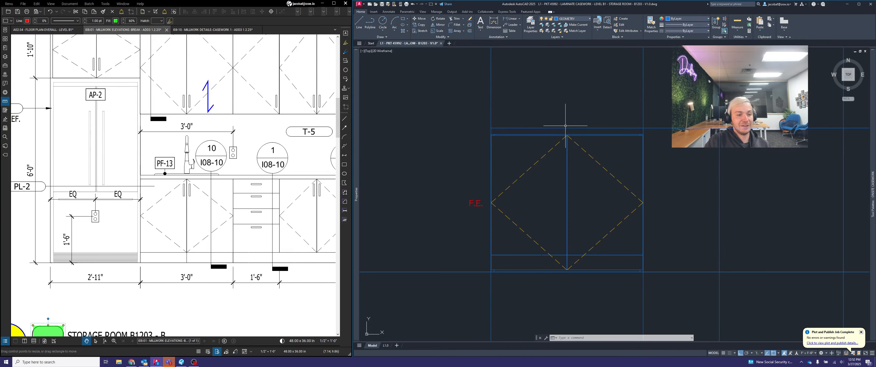
Insert a four-drawer base cabinet block in the open space beside the two-door base cabinet
{"action": "middle_click_drag", "start_coordinate": [697, 221], "coordinate": [586, 201]}
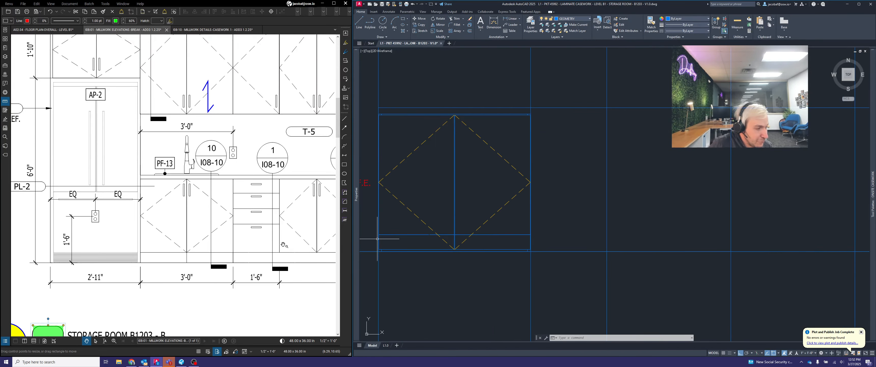
{"action": "left_click_drag", "start_coordinate": [297, 238], "coordinate": [194, 230]}
{"action": "scroll", "coordinate": [196, 233], "scroll_direction": "left", "scroll_amount": 3}
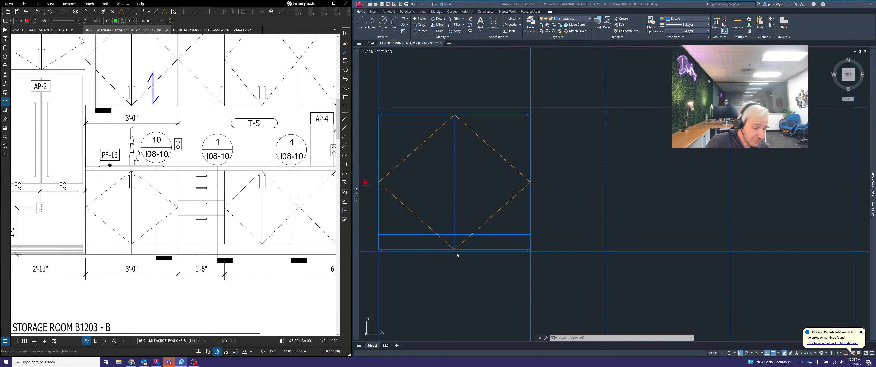
{"action": "mouse_move", "coordinate": [874, 157]}
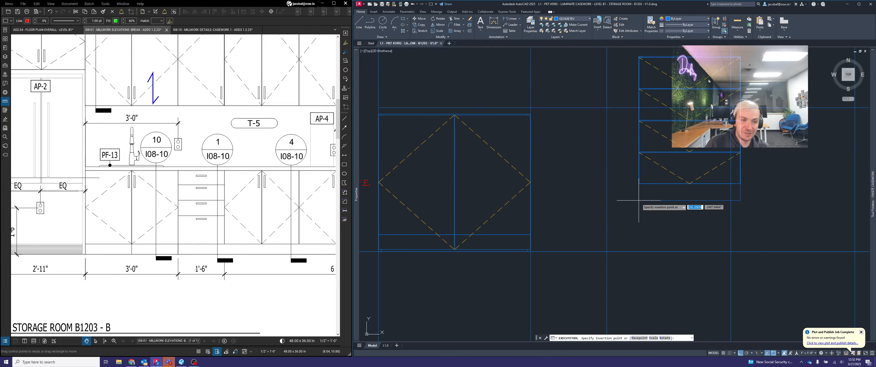
{"action": "key", "text": "Escape"}
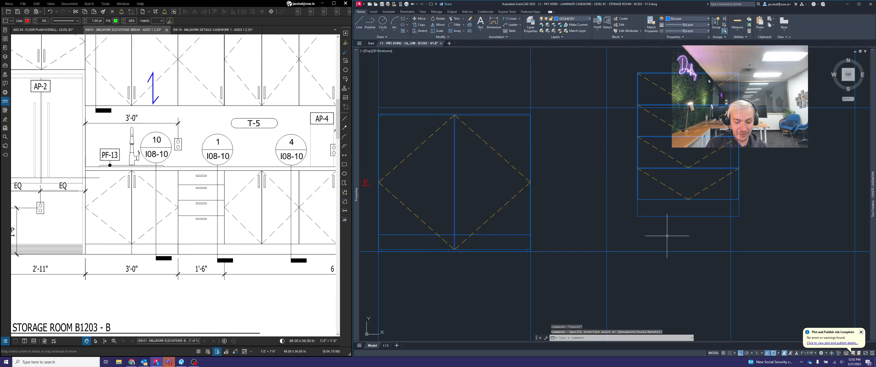
Move the four-drawer base by its lower-left corner onto the lower-right corner of the two-door base cabinet
{"action": "type", "text": "move"}
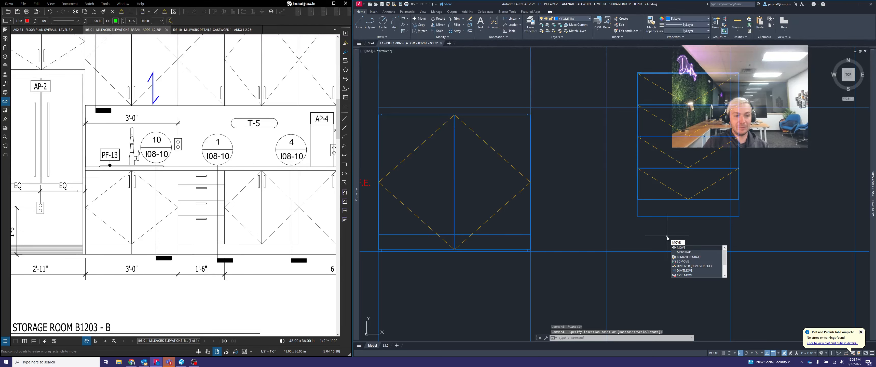
{"action": "key", "text": "Return"}
{"action": "left_click_drag", "start_coordinate": [667, 236], "coordinate": [639, 211]}
{"action": "key", "text": "Return"}
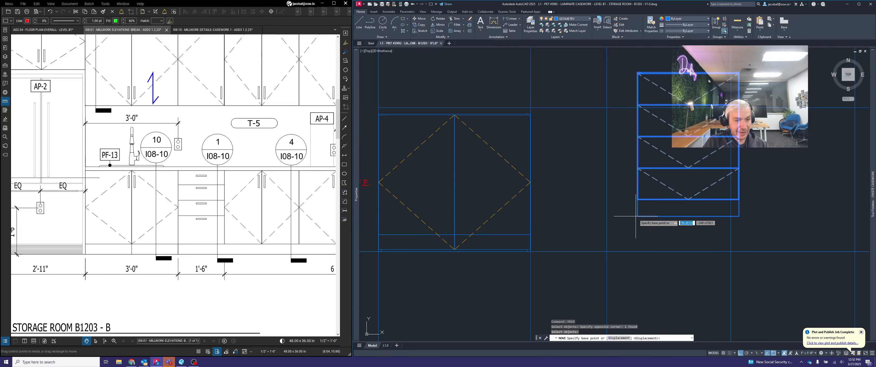
{"action": "left_click", "coordinate": [638, 216]}
{"action": "scroll", "coordinate": [527, 248], "scroll_direction": "up", "scroll_amount": 4}
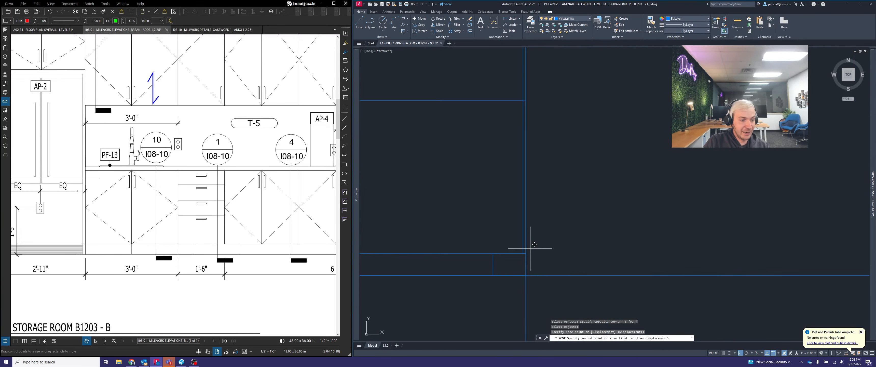
{"action": "left_click", "coordinate": [526, 274]}
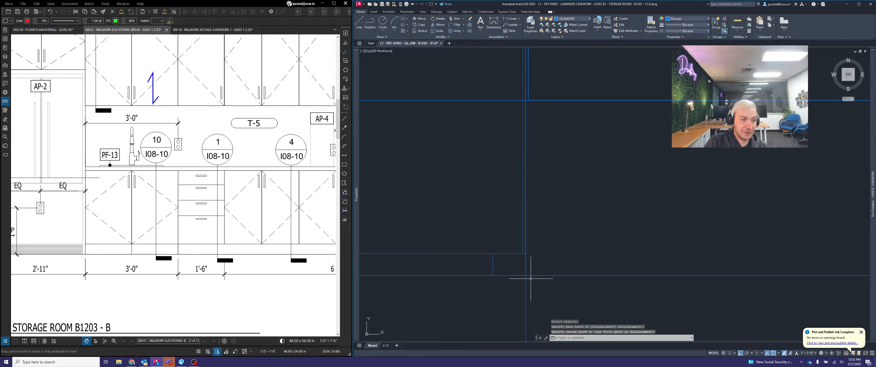
{"action": "scroll", "coordinate": [531, 269], "scroll_direction": "down", "scroll_amount": 5}
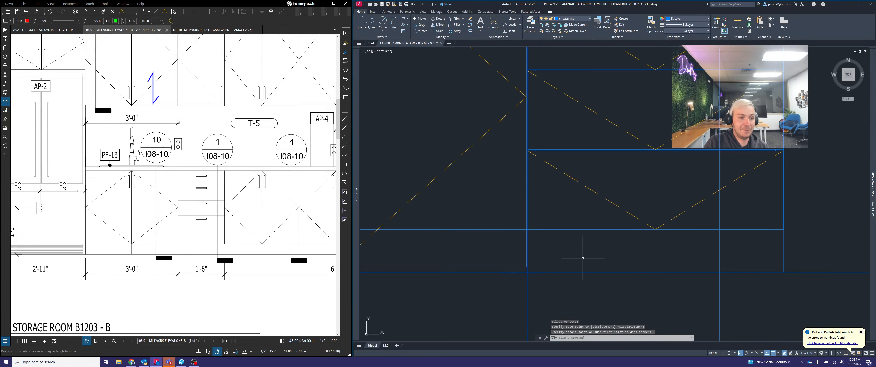
Set the four-drawer base cabinet's height to 32.5 inches
{"action": "scroll", "coordinate": [655, 215], "scroll_direction": "down", "scroll_amount": 4}
{"action": "middle_click_drag", "start_coordinate": [679, 188], "coordinate": [679, 198]}
{"action": "scroll", "coordinate": [664, 183], "scroll_direction": "up", "scroll_amount": 2}
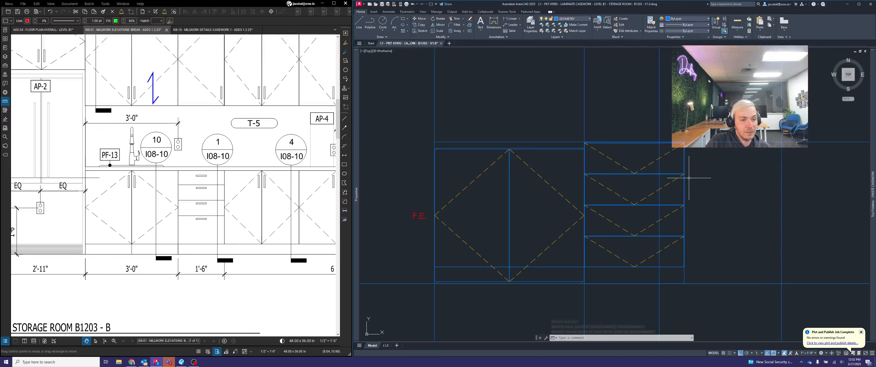
{"action": "left_click", "coordinate": [710, 178]}
{"action": "left_click", "coordinate": [681, 170]}
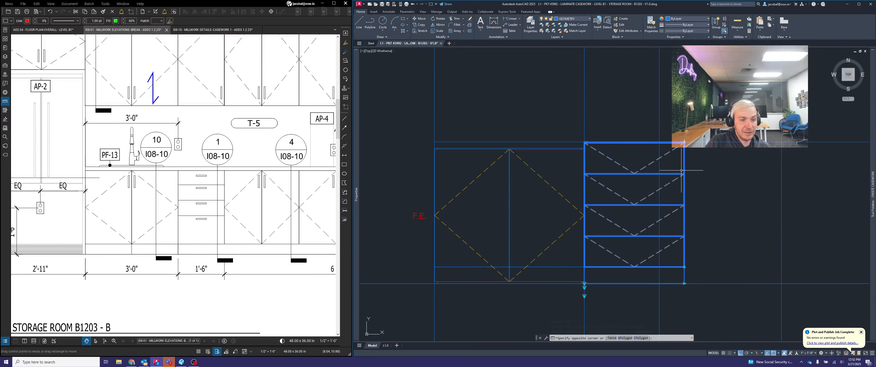
{"action": "left_click", "coordinate": [684, 143]}
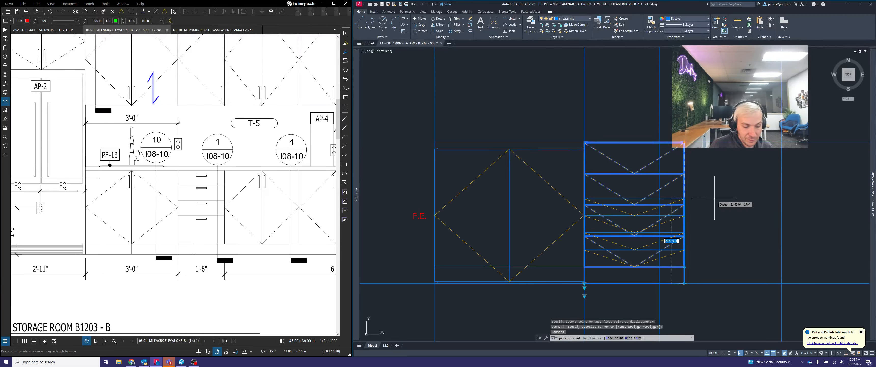
{"action": "type", "text": "32.5"}
{"action": "key", "text": "Return"}
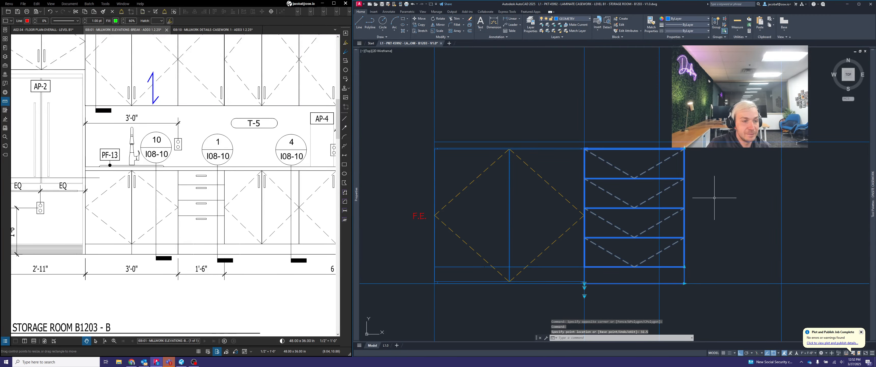
Stretch the four-drawer base's width to the next vertical layout line so it fills the 1'-6" bay
{"action": "left_click", "coordinate": [684, 283]}
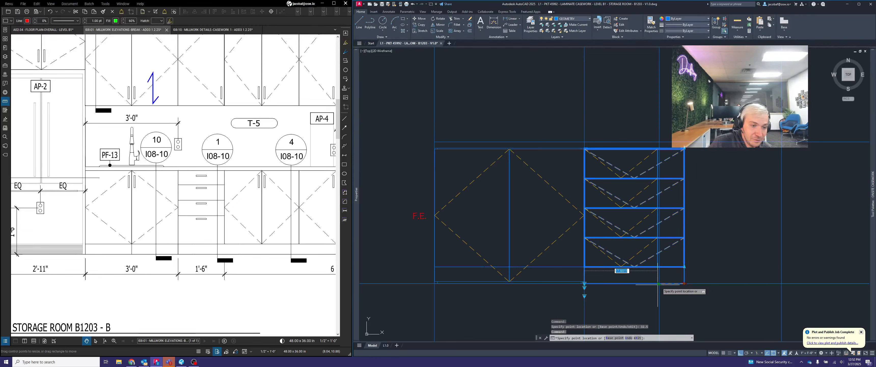
{"action": "key", "text": "Escape"}
{"action": "key", "text": "Escape"}
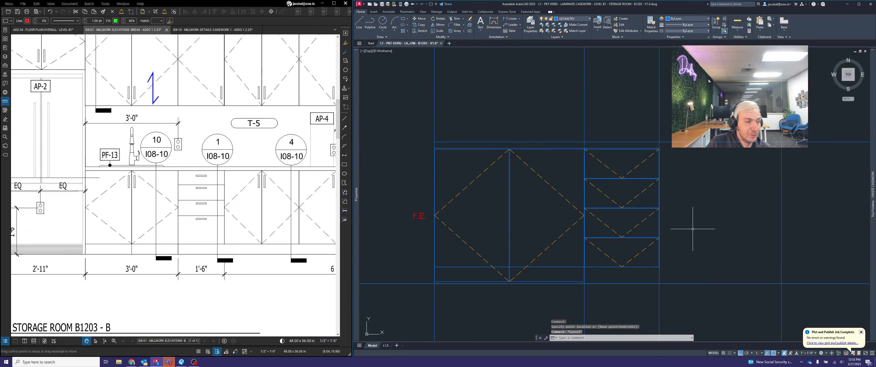
Check the 6 EQ base cabinet run on the millwork elevation and insert another two-door base cabinet block beyond the layout lines
{"action": "scroll", "coordinate": [162, 236], "scroll_direction": "down", "scroll_amount": 2}
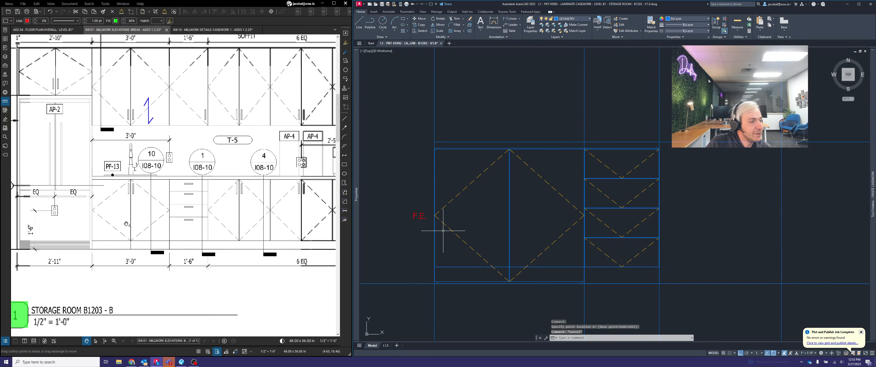
{"action": "middle_click_drag", "start_coordinate": [285, 235], "coordinate": [181, 226]}
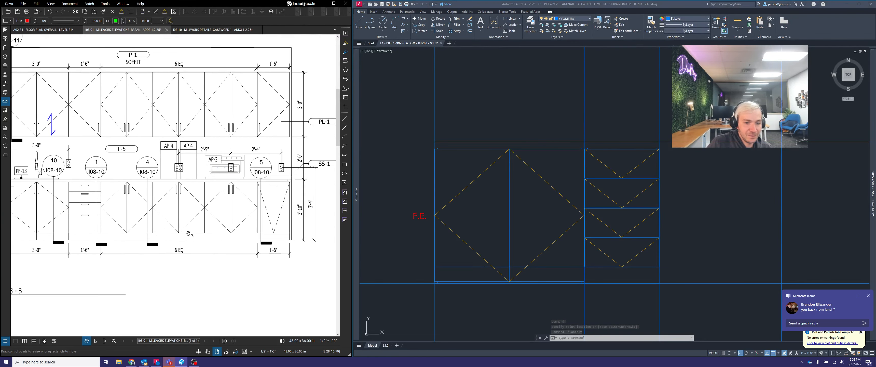
{"action": "scroll", "coordinate": [225, 224], "scroll_direction": "up", "scroll_amount": 1}
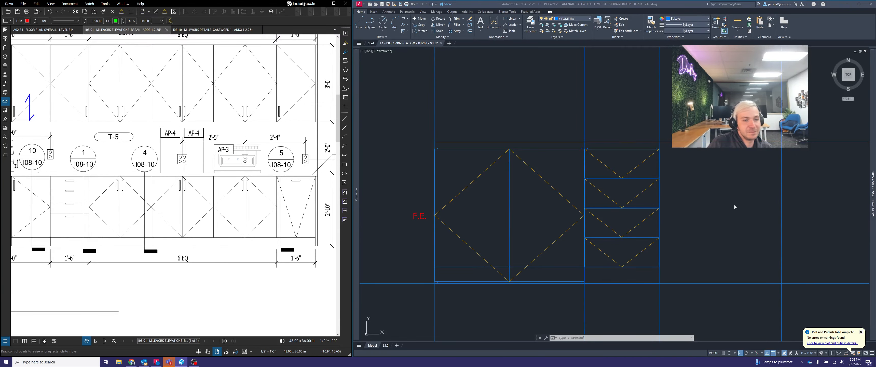
{"action": "scroll", "coordinate": [527, 216], "scroll_direction": "down", "scroll_amount": 3}
{"action": "mouse_move", "coordinate": [872, 191]}
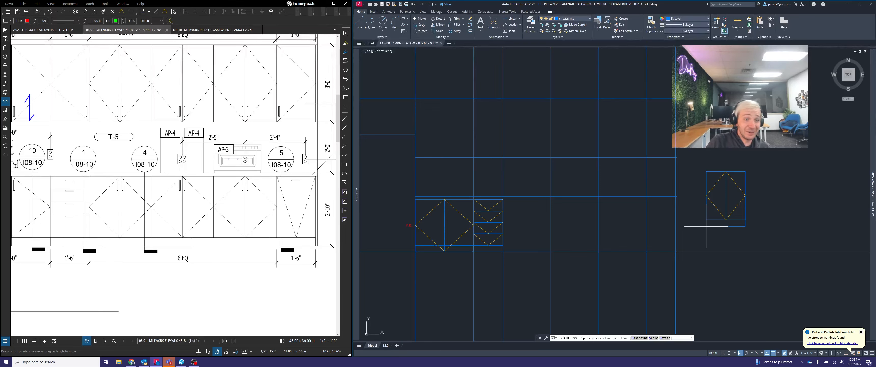
{"action": "key", "text": "Escape"}
Move the two-door base cabinet by its lower-left corner onto the floor line at the four-drawer base's right side
{"action": "type", "text": "m"}
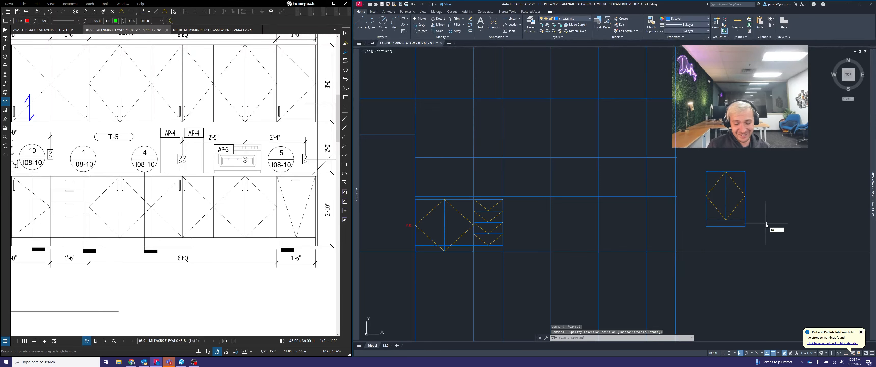
{"action": "type", "text": "ove"}
{"action": "key", "text": "Return"}
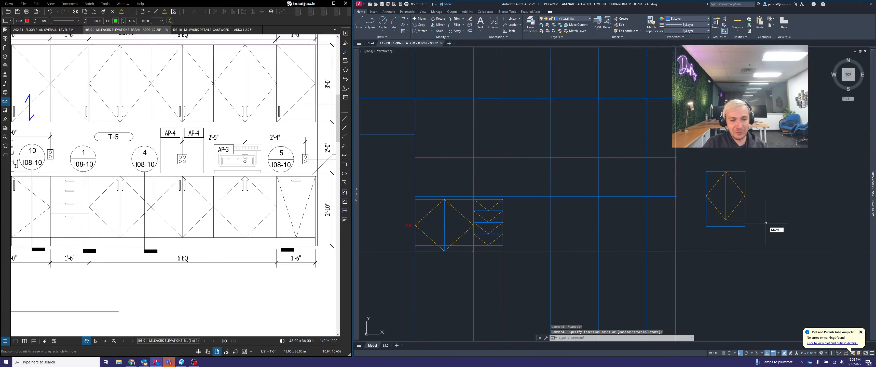
{"action": "left_click", "coordinate": [768, 218]}
{"action": "left_click", "coordinate": [731, 223]}
{"action": "scroll", "coordinate": [705, 228], "scroll_direction": "up", "scroll_amount": 5}
{"action": "key", "text": "Return"}
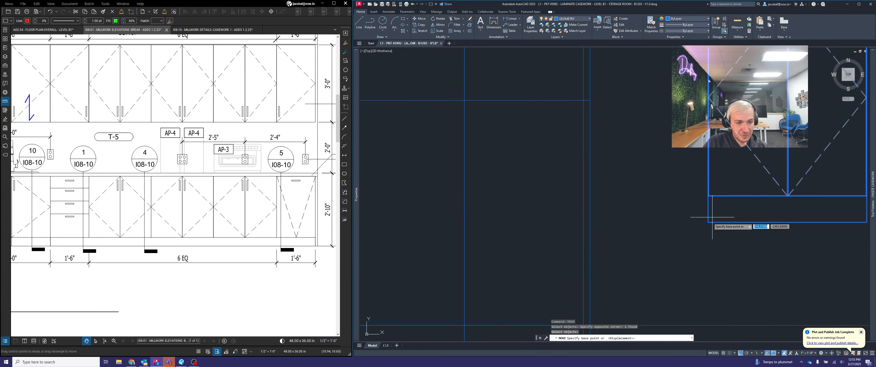
{"action": "left_click", "coordinate": [708, 221]}
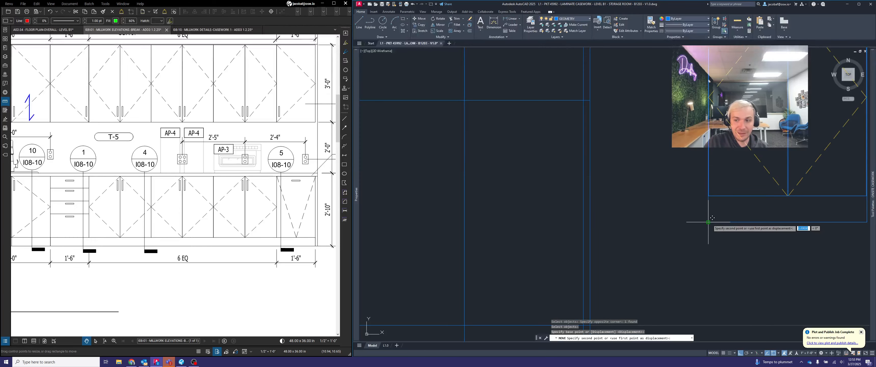
{"action": "scroll", "coordinate": [709, 222], "scroll_direction": "down", "scroll_amount": 4}
{"action": "middle_click_drag", "start_coordinate": [575, 232], "coordinate": [722, 223]}
{"action": "scroll", "coordinate": [526, 255], "scroll_direction": "up", "scroll_amount": 5}
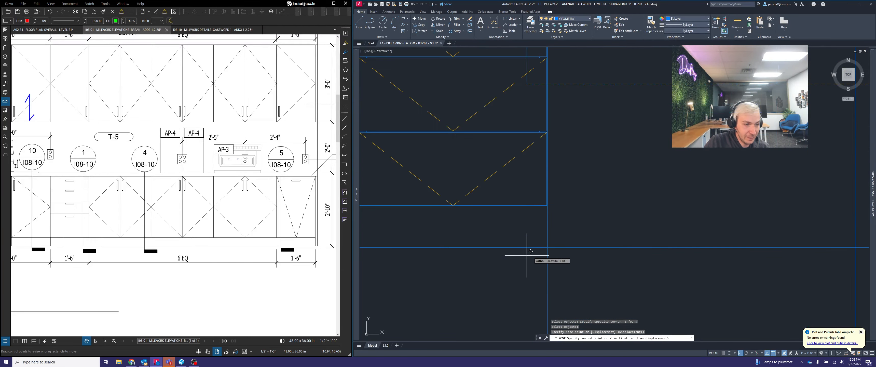
{"action": "left_click", "coordinate": [547, 251]}
{"action": "scroll", "coordinate": [575, 248], "scroll_direction": "down", "scroll_amount": 4}
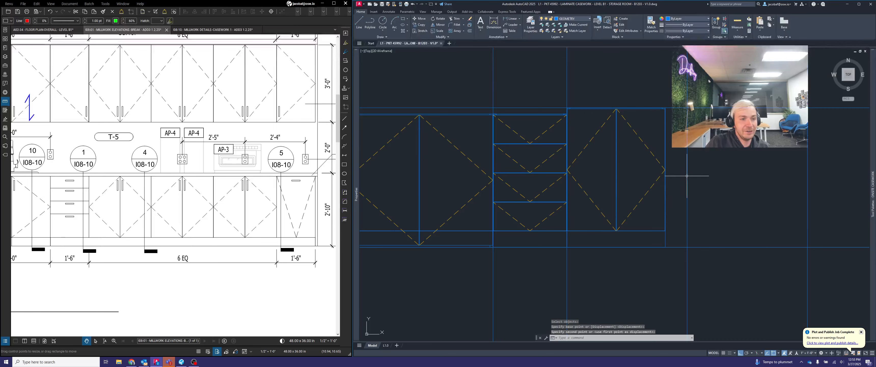
Set the height of the two-door base cabinet beside the four-drawer base to 32.5 inches
{"action": "left_click", "coordinate": [678, 175]}
{"action": "left_click", "coordinate": [633, 161]}
{"action": "scroll", "coordinate": [608, 160], "scroll_direction": "up", "scroll_amount": 2}
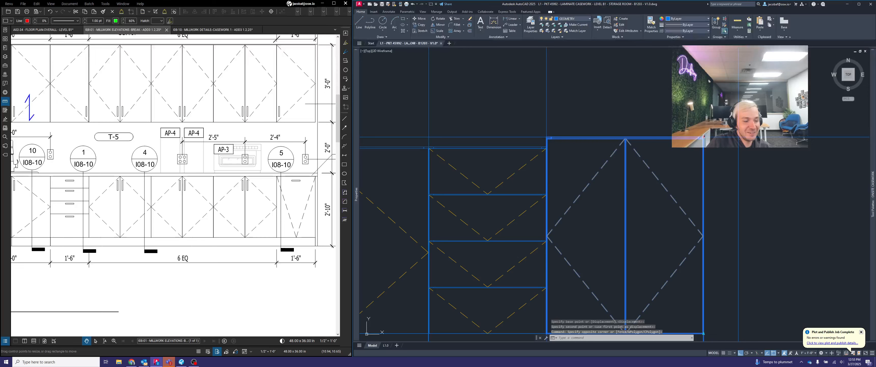
{"action": "left_click", "coordinate": [703, 138]}
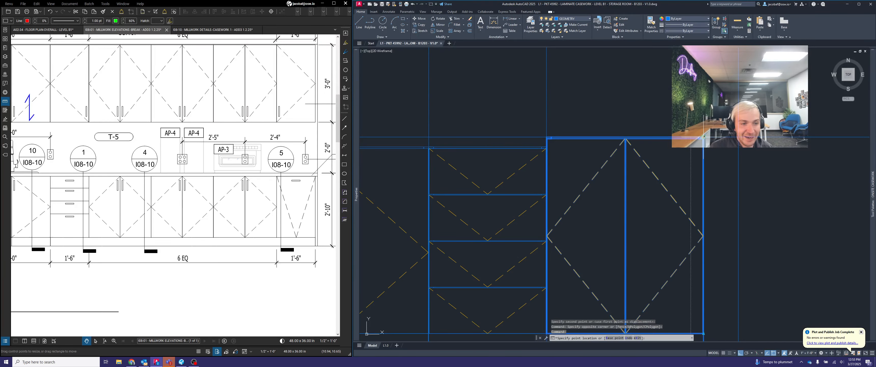
{"action": "type", "text": "32.5"}
{"action": "key", "text": "Return"}
{"action": "scroll", "coordinate": [720, 119], "scroll_direction": "down", "scroll_amount": 2}
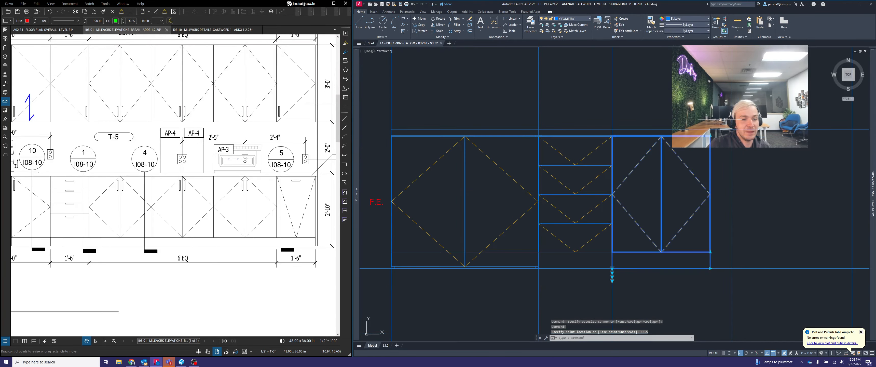
Stretch the two-door base cabinet's width to the next vertical layout line so it fills the first bay of the 6 EQ run
{"action": "left_click", "coordinate": [710, 268]}
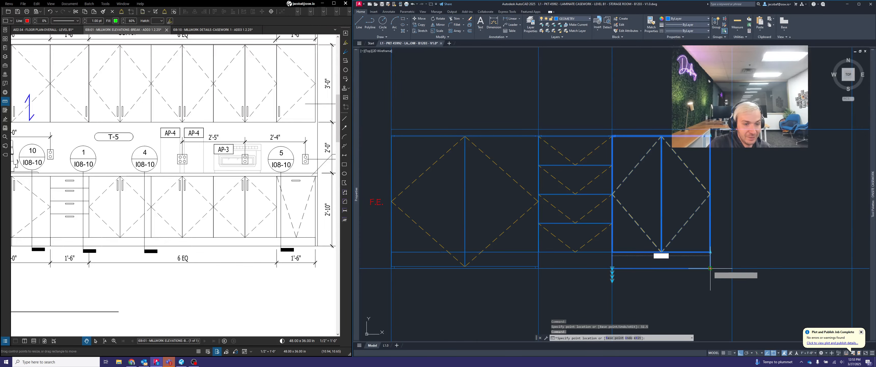
{"action": "left_click", "coordinate": [731, 268]}
{"action": "middle_click_drag", "start_coordinate": [782, 260], "coordinate": [669, 238]}
{"action": "key", "text": "Escape"}
{"action": "key", "text": "Escape"}
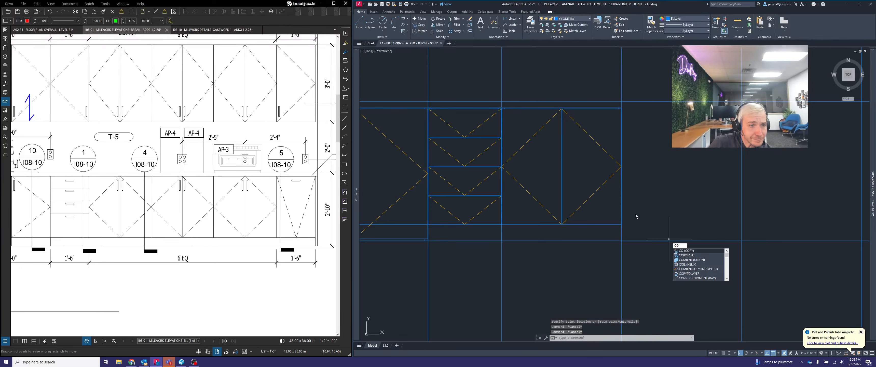
{"action": "key", "text": "Return"}
{"action": "key", "text": "Escape"}
{"action": "key", "text": "Escape"}
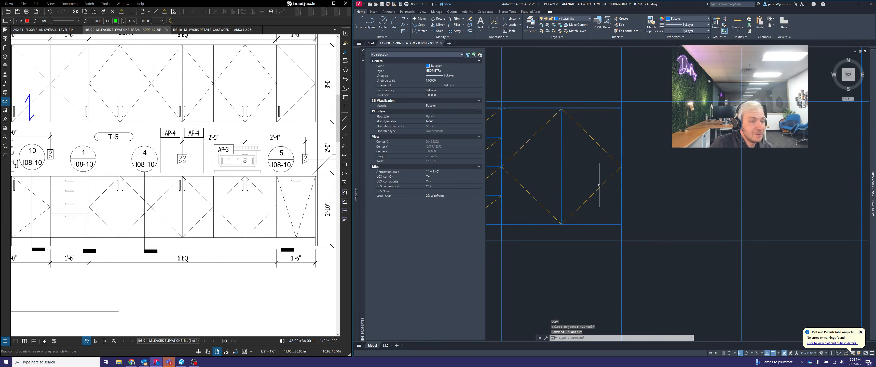
{"action": "middle_click_drag", "start_coordinate": [585, 187], "coordinate": [668, 184]}
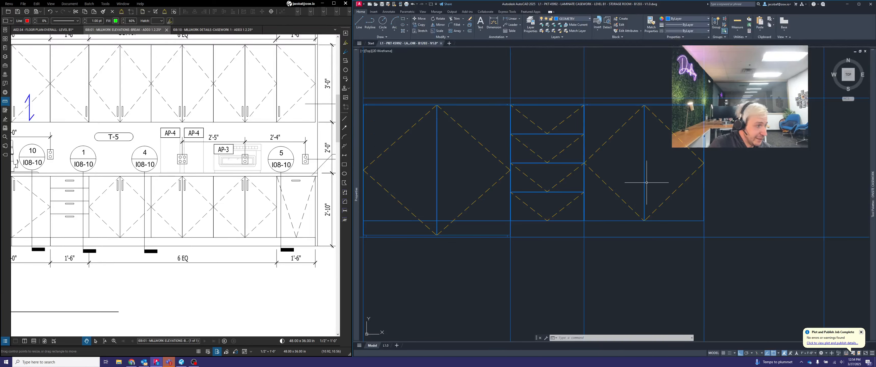
Check base cabinet detail 4/I08-10 and set the two-door base cabinet in the 6 EQ run to one shelf
{"action": "left_click", "coordinate": [146, 167]}
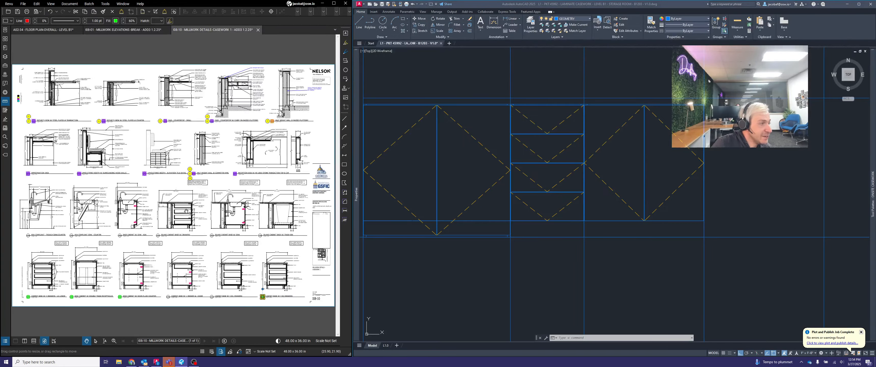
{"action": "scroll", "coordinate": [128, 259], "scroll_direction": "up", "scroll_amount": 8}
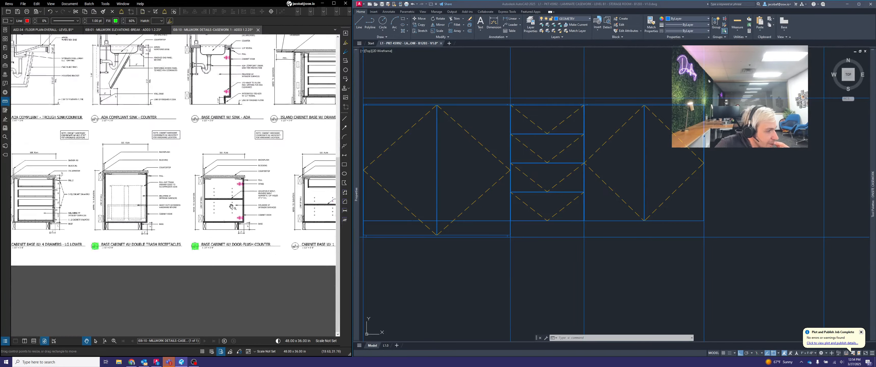
{"action": "scroll", "coordinate": [221, 229], "scroll_direction": "up", "scroll_amount": 4}
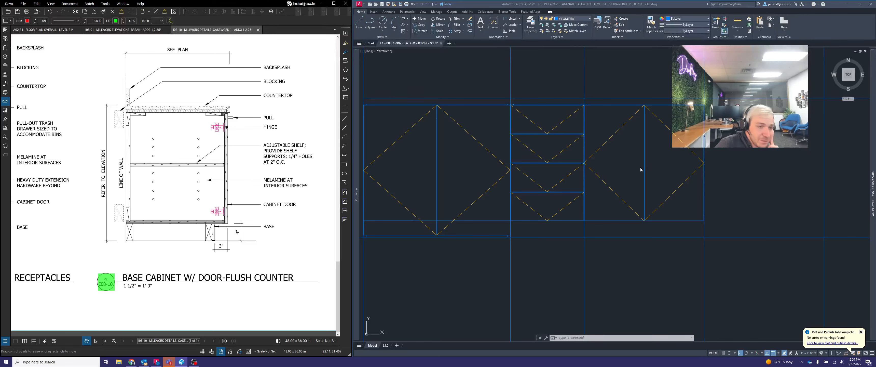
{"action": "left_click", "coordinate": [652, 170]}
{"action": "left_click", "coordinate": [657, 170]}
{"action": "left_click", "coordinate": [633, 163]}
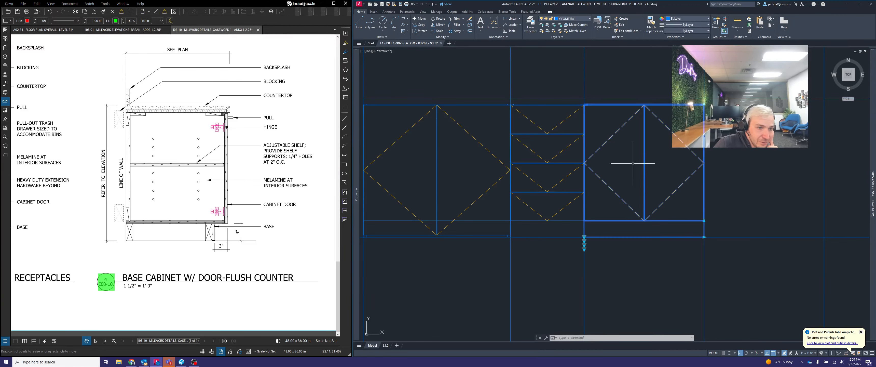
{"action": "left_click", "coordinate": [584, 245]}
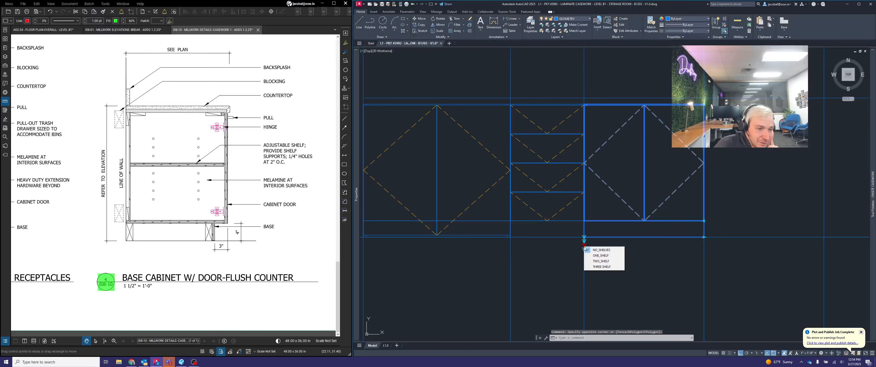
{"action": "left_click", "coordinate": [605, 255]}
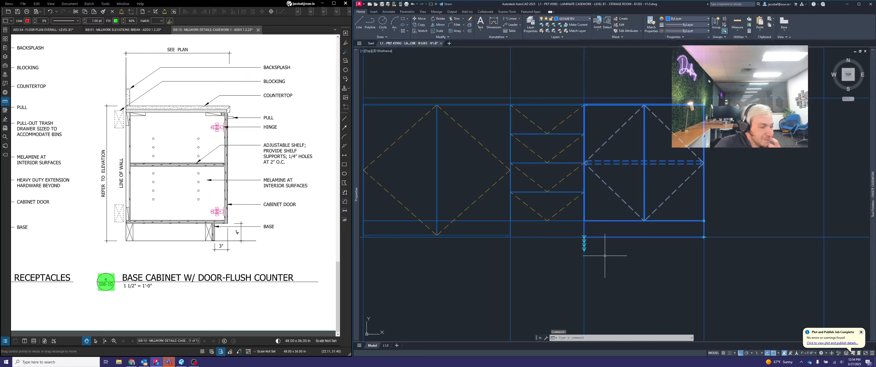
{"action": "key", "text": "Escape"}
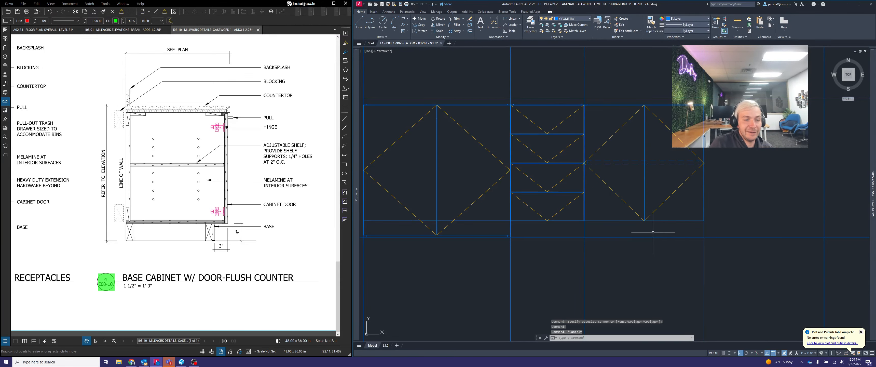
Copy the one-shelf two-door base cabinet from its lower-left corner into the next two bays of the 6 EQ run
{"action": "middle_click_drag", "start_coordinate": [741, 185], "coordinate": [621, 199]}
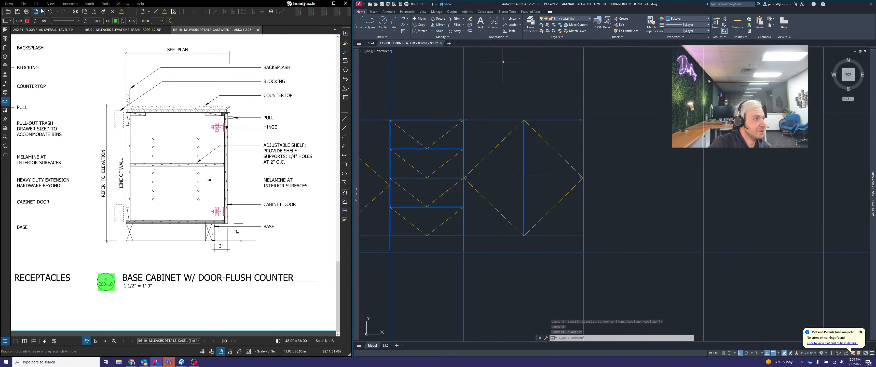
{"action": "left_click", "coordinate": [98, 30]}
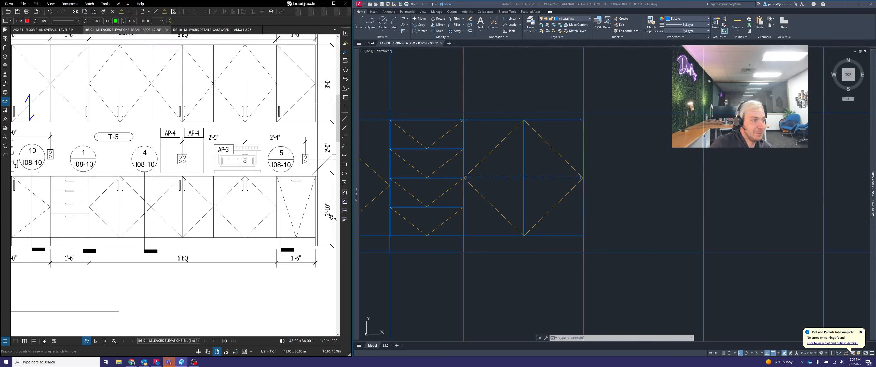
{"action": "left_click", "coordinate": [540, 190]}
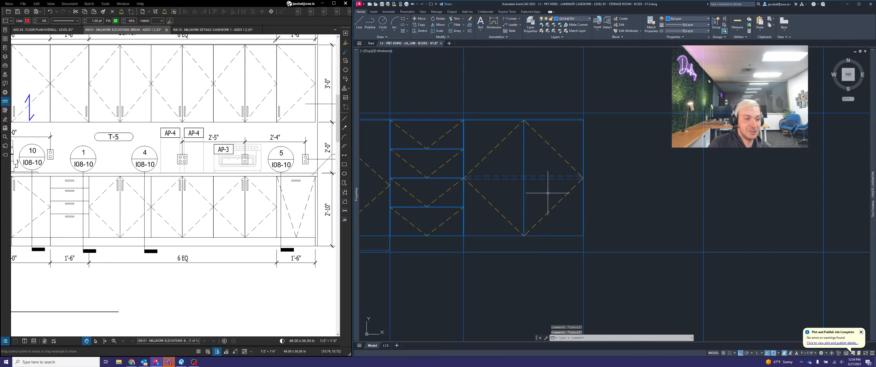
{"action": "key", "text": "Escape"}
{"action": "key", "text": "Escape"}
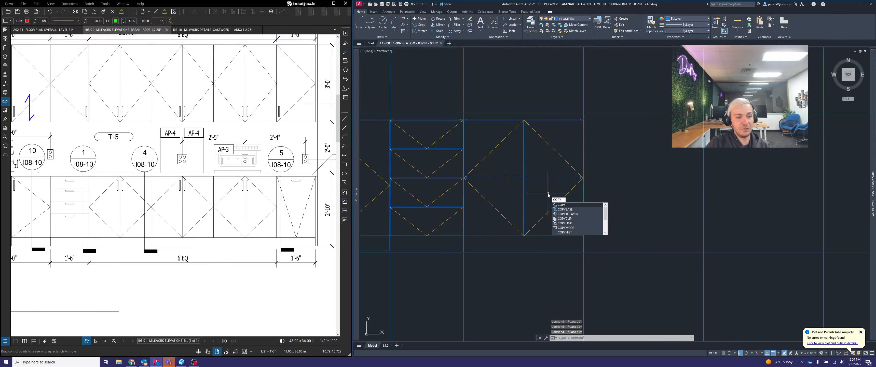
{"action": "key", "text": "Return"}
{"action": "left_click", "coordinate": [548, 193]}
{"action": "left_click", "coordinate": [537, 171]}
{"action": "key", "text": "Return"}
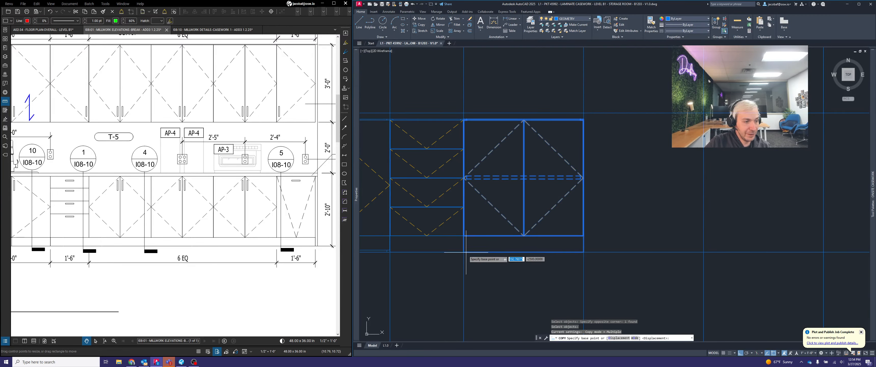
{"action": "left_click", "coordinate": [463, 252]}
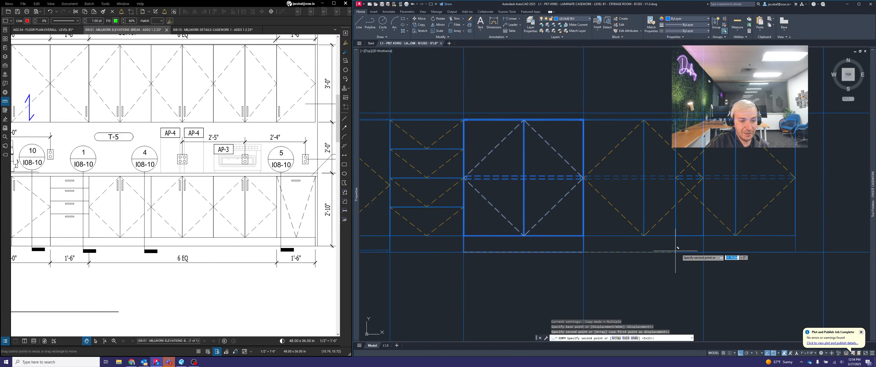
{"action": "left_click", "coordinate": [703, 252]}
{"action": "key", "text": "Return"}
{"action": "scroll", "coordinate": [642, 250], "scroll_direction": "down", "scroll_amount": 2}
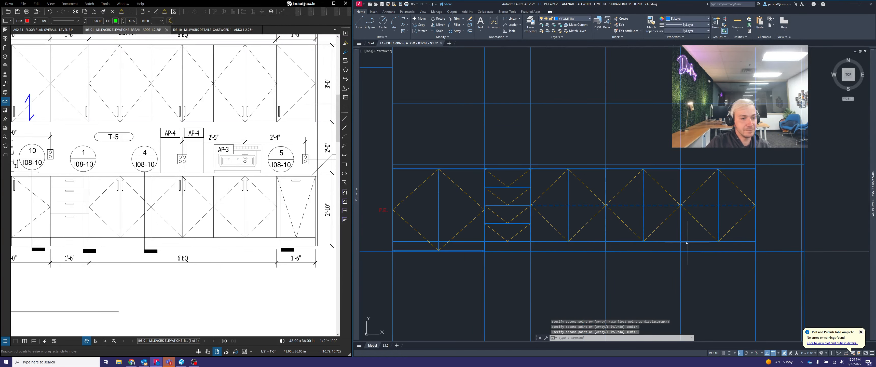
Check the 1'-6" end cabinet on the millwork elevation and insert a matching single-front base cabinet block beyond the layout lines
{"action": "middle_click_drag", "start_coordinate": [685, 243], "coordinate": [574, 243]}
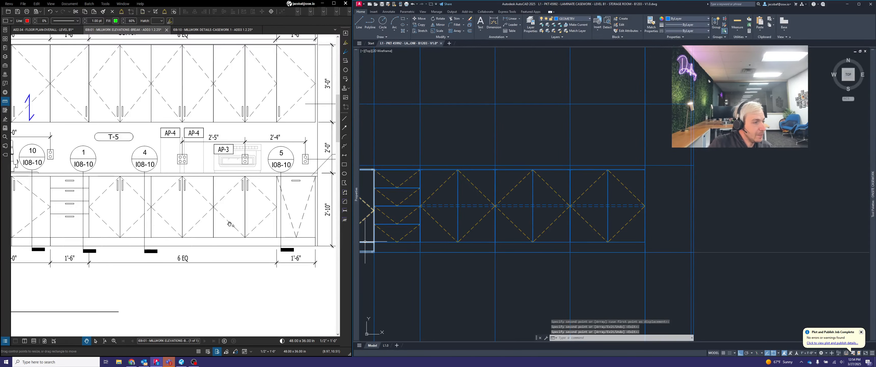
{"action": "middle_click_drag", "start_coordinate": [299, 229], "coordinate": [210, 218]}
{"action": "scroll", "coordinate": [211, 219], "scroll_direction": "up", "scroll_amount": 1}
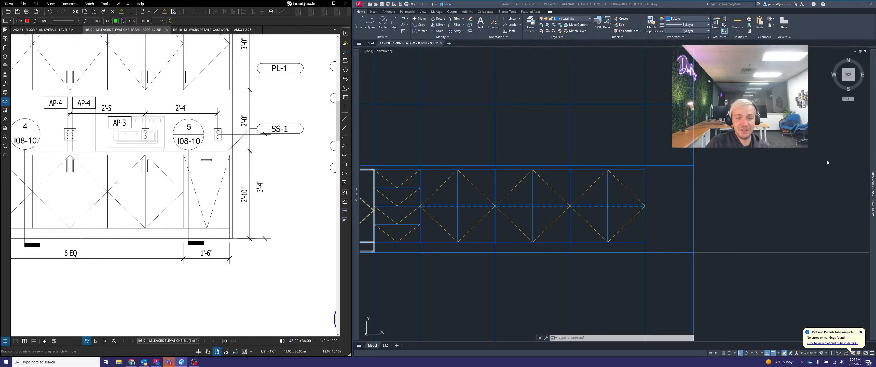
{"action": "mouse_move", "coordinate": [873, 152]}
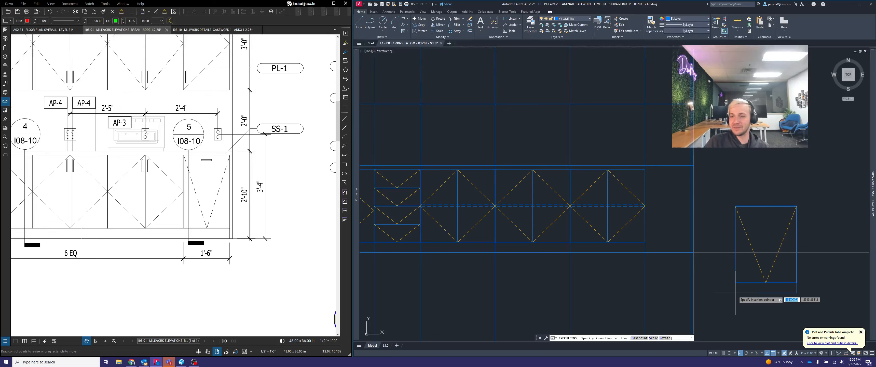
{"action": "left_click", "coordinate": [731, 290]}
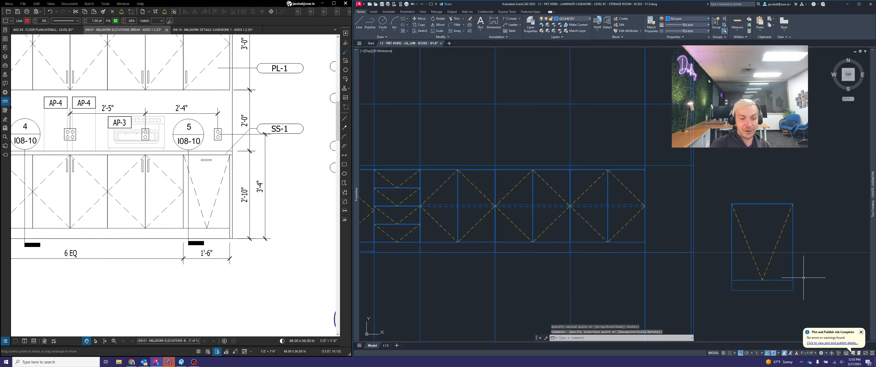
Move the single-front base cabinet by its lower-left corner to the base layout line at the end of the two-door cabinets
{"action": "type", "text": "MOVE"}
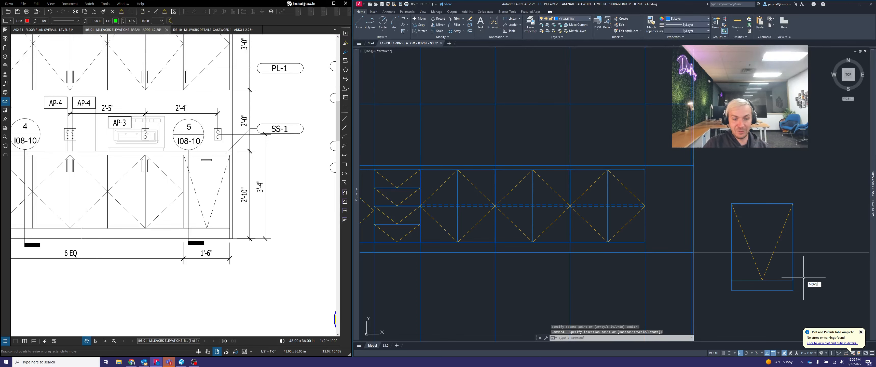
{"action": "key", "text": "Return"}
{"action": "left_click", "coordinate": [803, 295]}
{"action": "left_click", "coordinate": [734, 290]}
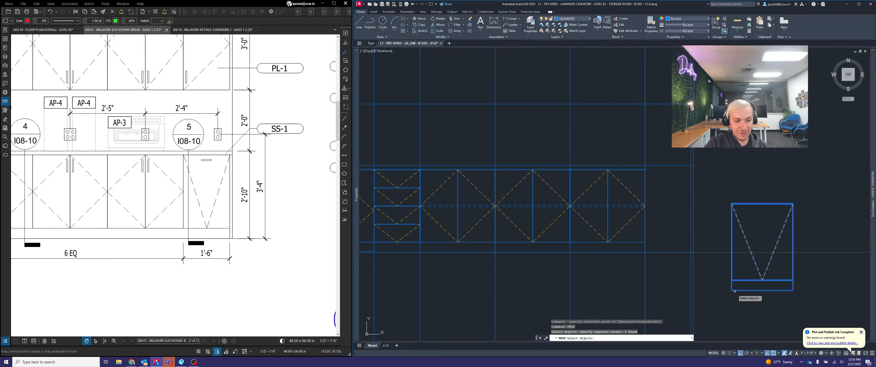
{"action": "key", "text": "Return"}
{"action": "scroll", "coordinate": [734, 291], "scroll_direction": "up", "scroll_amount": 4}
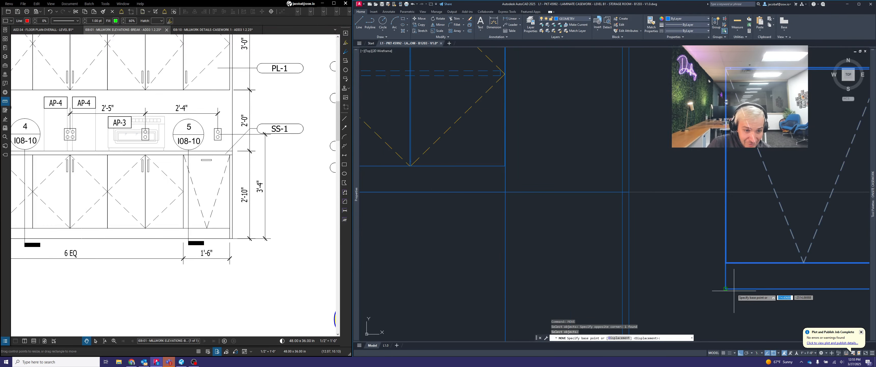
{"action": "left_click", "coordinate": [733, 290]}
{"action": "scroll", "coordinate": [731, 289], "scroll_direction": "down", "scroll_amount": 4}
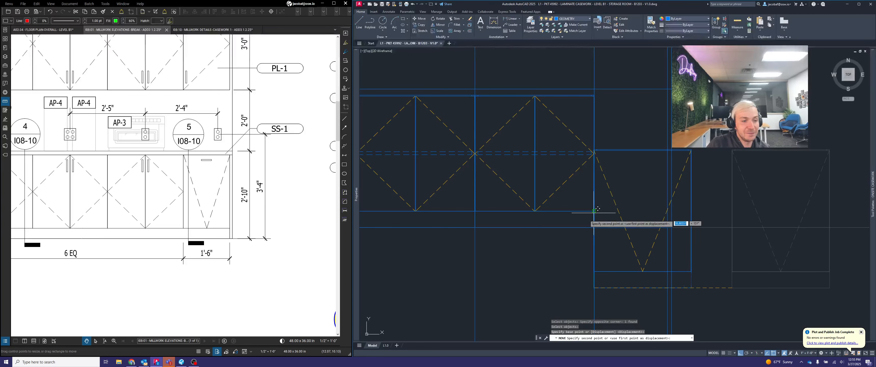
{"action": "scroll", "coordinate": [598, 208], "scroll_direction": "up", "scroll_amount": 4}
{"action": "left_click", "coordinate": [617, 255]}
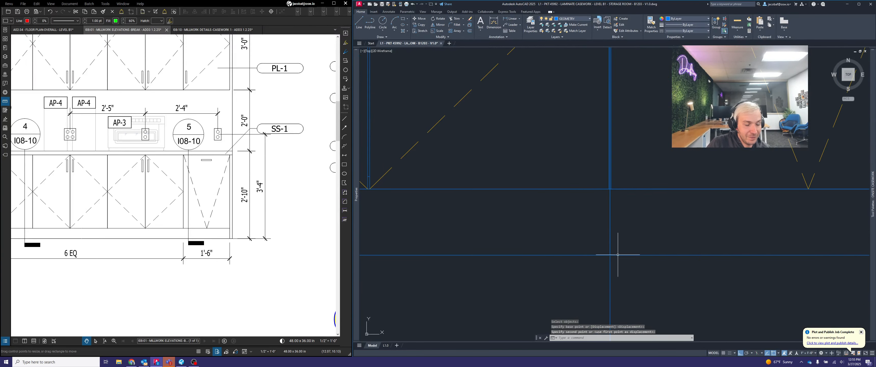
Stretch the single-front end cabinet's width back to the first of the two closely spaced vertical layout lines
{"action": "scroll", "coordinate": [627, 251], "scroll_direction": "down", "scroll_amount": 5}
{"action": "scroll", "coordinate": [700, 199], "scroll_direction": "up", "scroll_amount": 5}
{"action": "left_click", "coordinate": [703, 204]}
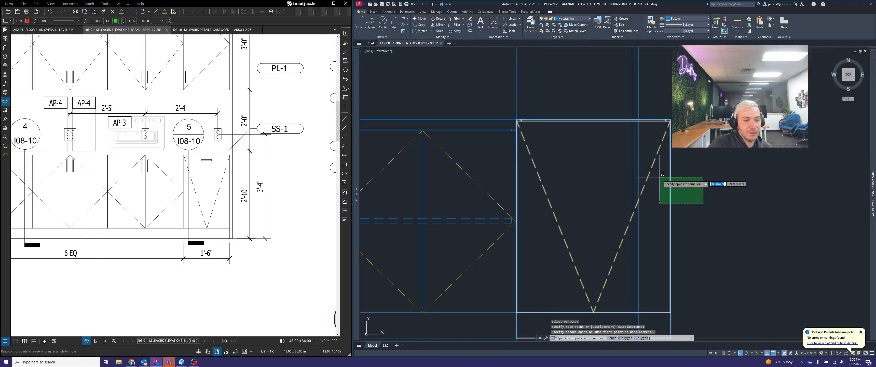
{"action": "left_click", "coordinate": [662, 174]}
{"action": "scroll", "coordinate": [664, 175], "scroll_direction": "down", "scroll_amount": 2}
{"action": "left_click", "coordinate": [667, 277]}
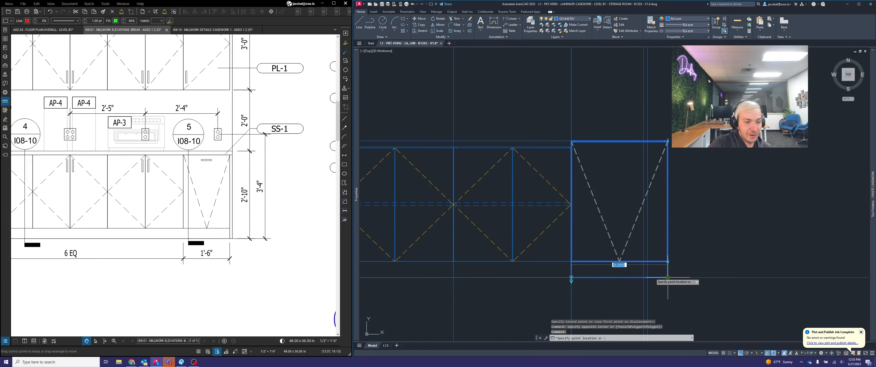
{"action": "left_click", "coordinate": [644, 278]}
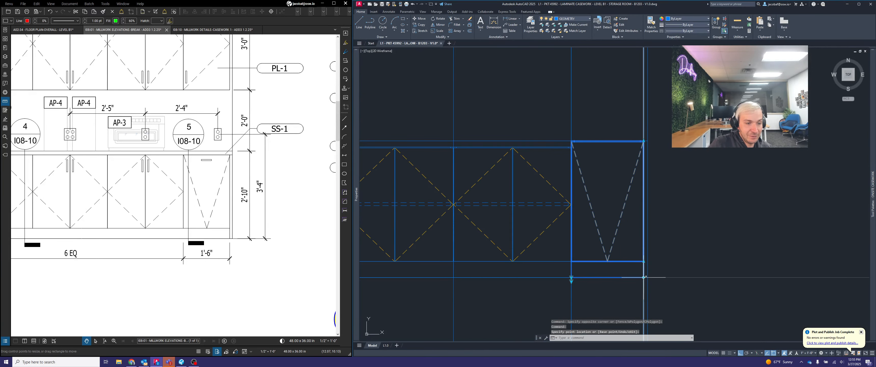
{"action": "key", "text": "Escape"}
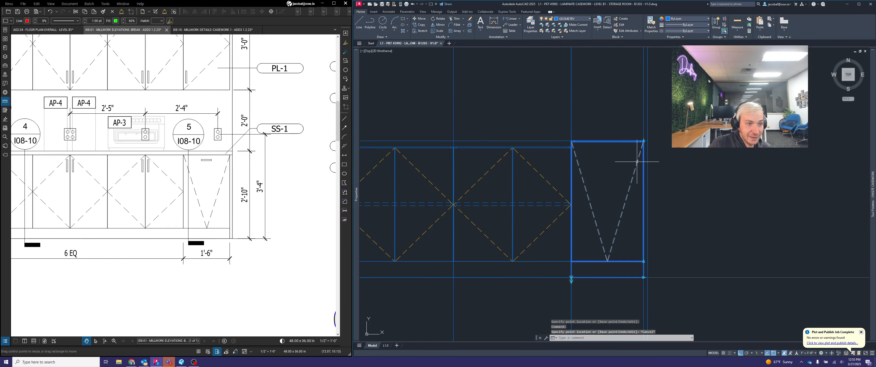
Set the single-front end cabinet's height to 32.5 with its upper-right stretch grip
{"action": "left_click", "coordinate": [644, 140]}
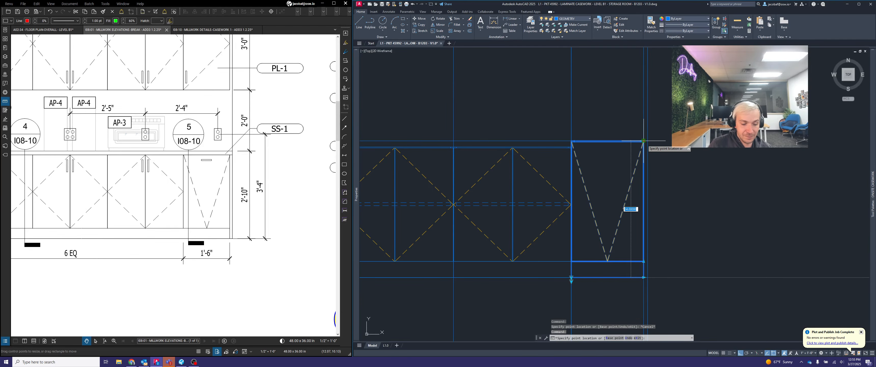
{"action": "type", "text": "32.5"}
{"action": "key", "text": "Return"}
{"action": "key", "text": "Escape"}
{"action": "scroll", "coordinate": [699, 157], "scroll_direction": "down", "scroll_amount": 2}
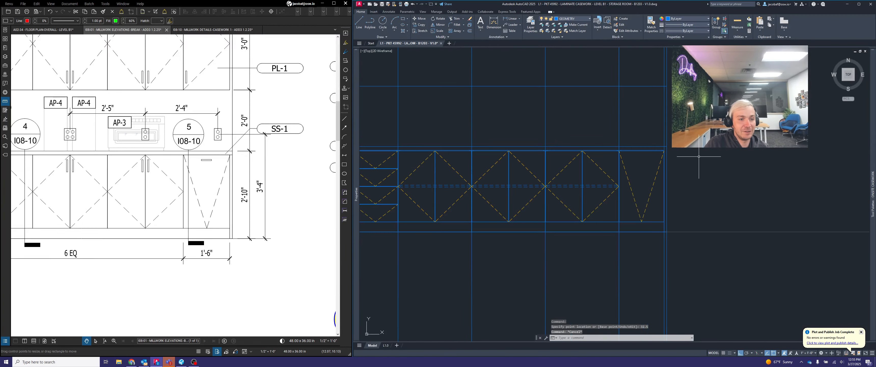
Draw the countertop rectangle above the base cabinets, from the sink base's outer layout line to the outermost vertical line past the end cabinet
{"action": "middle_click_drag", "start_coordinate": [587, 132], "coordinate": [679, 140]}
{"action": "scroll", "coordinate": [675, 157], "scroll_direction": "down", "scroll_amount": 2}
{"action": "middle_click_drag", "start_coordinate": [503, 162], "coordinate": [495, 167]}
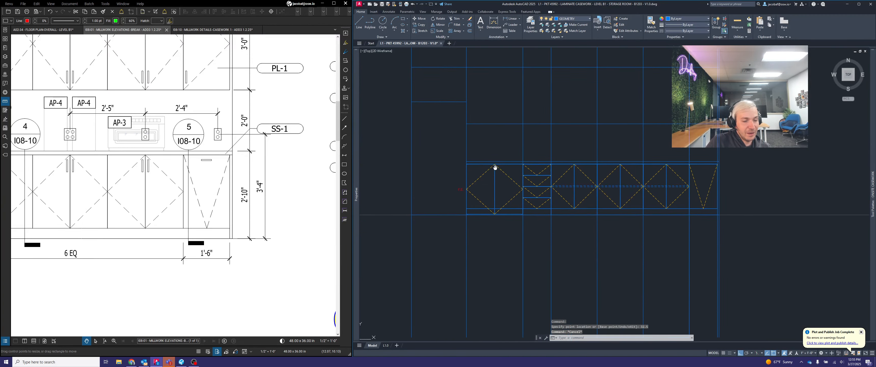
{"action": "scroll", "coordinate": [568, 172], "scroll_direction": "up", "scroll_amount": 2}
{"action": "middle_click_drag", "start_coordinate": [569, 172], "coordinate": [585, 179]}
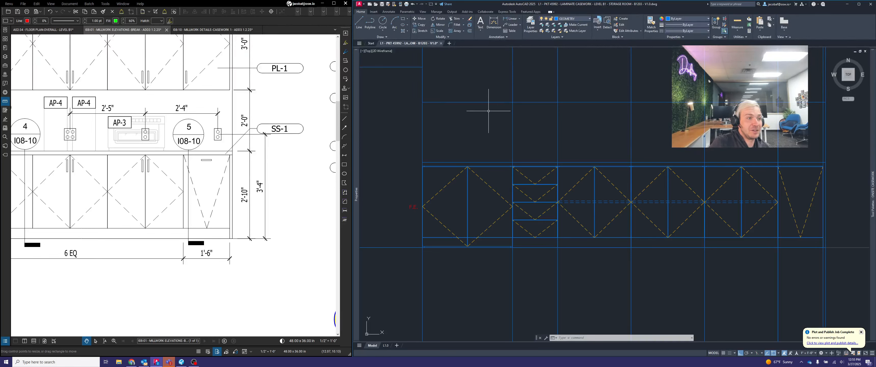
{"action": "left_click", "coordinate": [402, 20]}
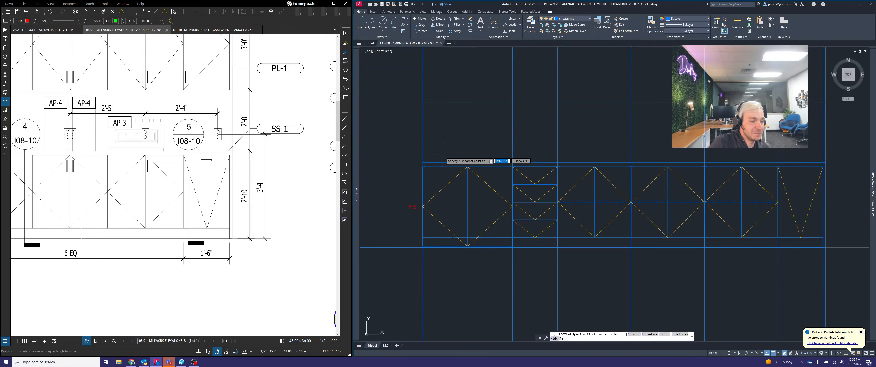
{"action": "scroll", "coordinate": [433, 161], "scroll_direction": "up", "scroll_amount": 4}
{"action": "left_click", "coordinate": [407, 163]}
{"action": "scroll", "coordinate": [411, 146], "scroll_direction": "down", "scroll_amount": 5}
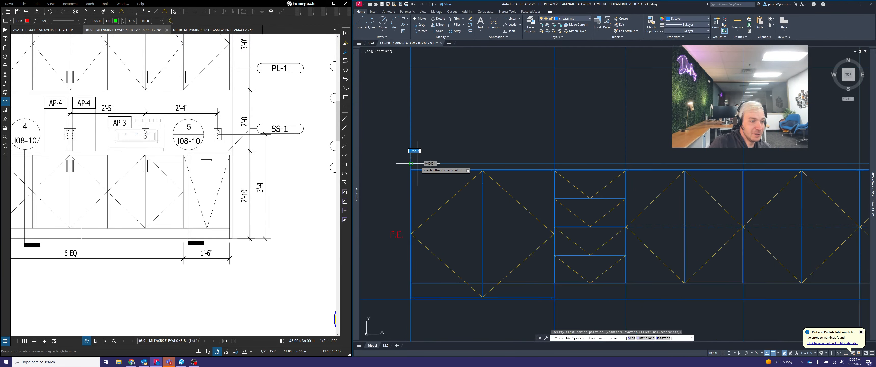
{"action": "scroll", "coordinate": [829, 162], "scroll_direction": "up", "scroll_amount": 5}
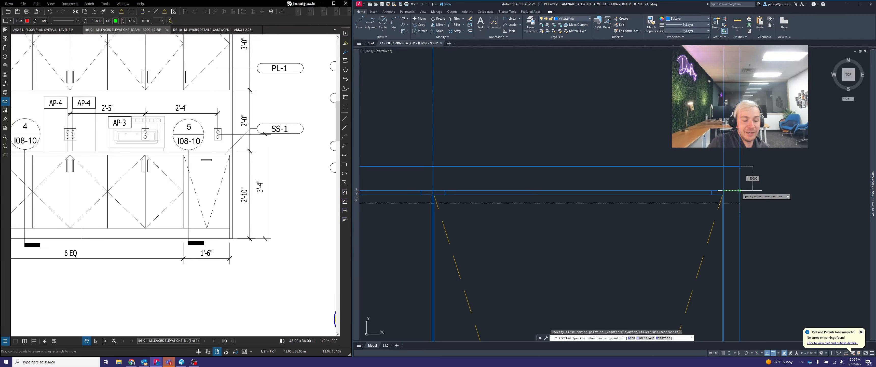
{"action": "left_click", "coordinate": [740, 190]}
{"action": "scroll", "coordinate": [748, 181], "scroll_direction": "down", "scroll_amount": 5}
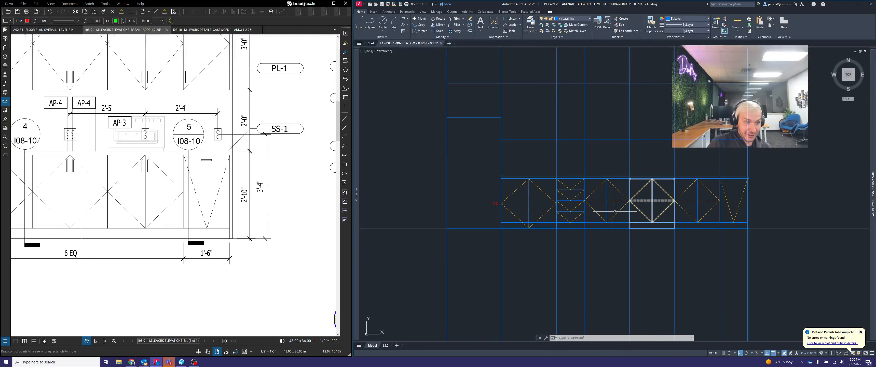
Check the refrigerator end of the millwork elevation and stretch the countertop's left edge outward 0.25 past the sink base
{"action": "middle_click_drag", "start_coordinate": [550, 205], "coordinate": [620, 211]}
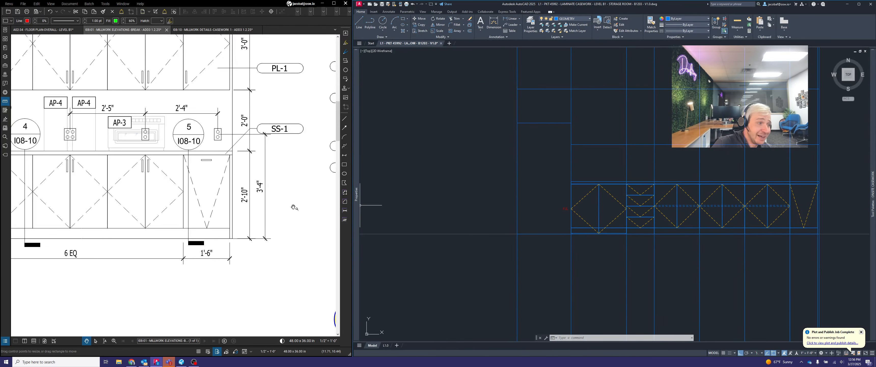
{"action": "scroll", "coordinate": [295, 209], "scroll_direction": "down", "scroll_amount": 2}
{"action": "mouse_move", "coordinate": [45, 217]}
{"action": "middle_mouse_down"}
{"action": "mouse_move", "coordinate": [150, 221]}
{"action": "mouse_move", "coordinate": [59, 207]}
{"action": "mouse_move", "coordinate": [143, 201]}
{"action": "middle_mouse_up"}
{"action": "scroll", "coordinate": [173, 174], "scroll_direction": "up", "scroll_amount": 2}
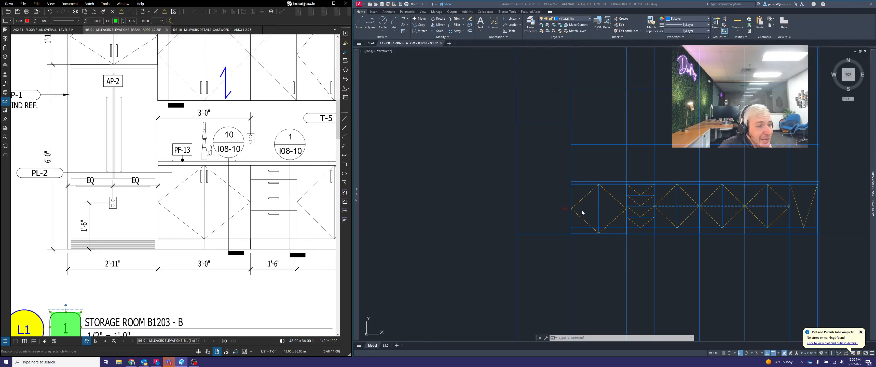
{"action": "left_click", "coordinate": [578, 197]}
{"action": "scroll", "coordinate": [576, 194], "scroll_direction": "up", "scroll_amount": 6}
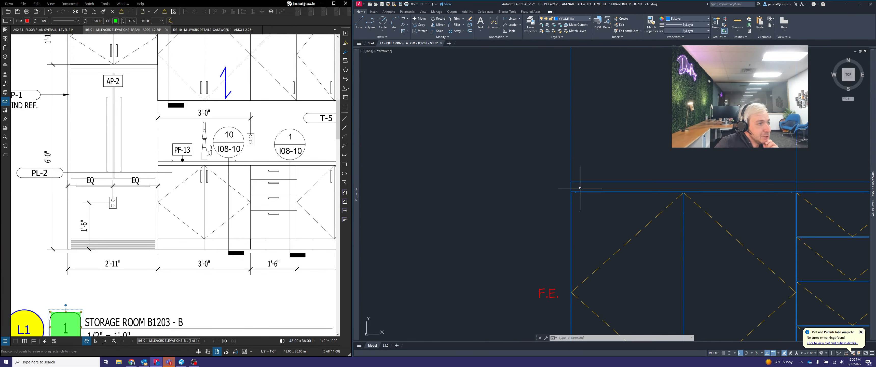
{"action": "scroll", "coordinate": [580, 189], "scroll_direction": "up", "scroll_amount": 4}
{"action": "left_click", "coordinate": [580, 183]}
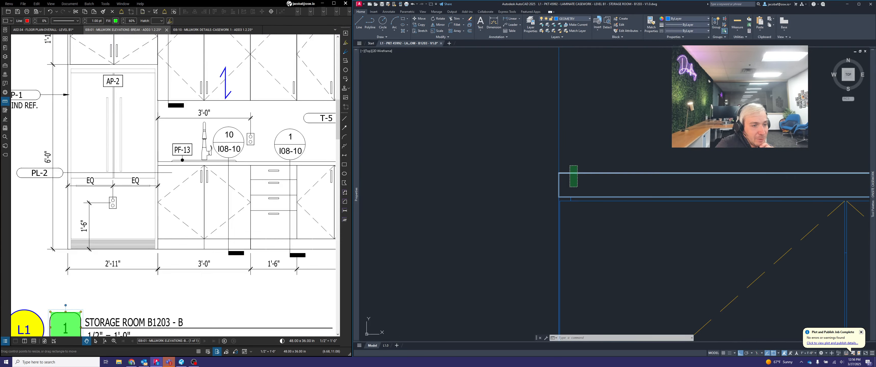
{"action": "left_click", "coordinate": [559, 183]}
{"action": "left_click", "coordinate": [559, 184]}
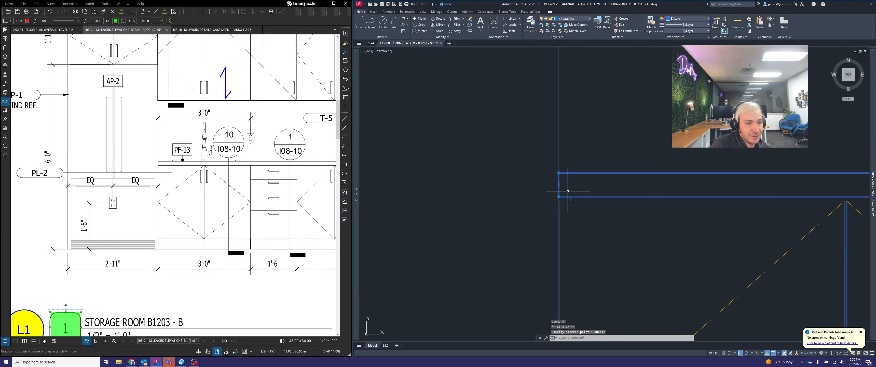
{"action": "left_click", "coordinate": [558, 184]}
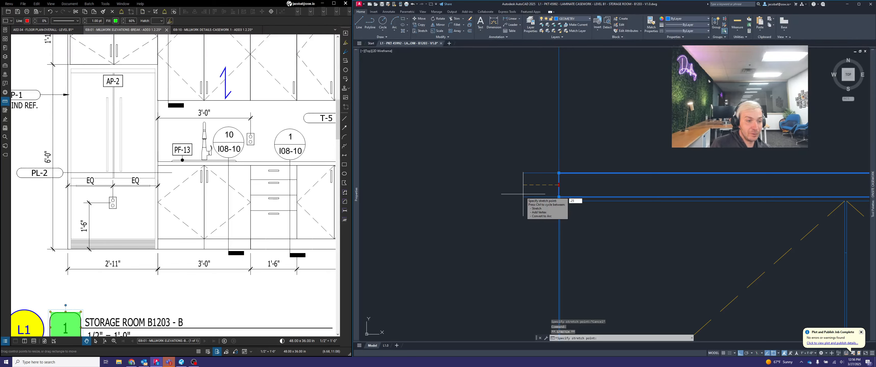
{"action": "key", "text": "Return"}
{"action": "scroll", "coordinate": [561, 203], "scroll_direction": "up", "scroll_amount": 3}
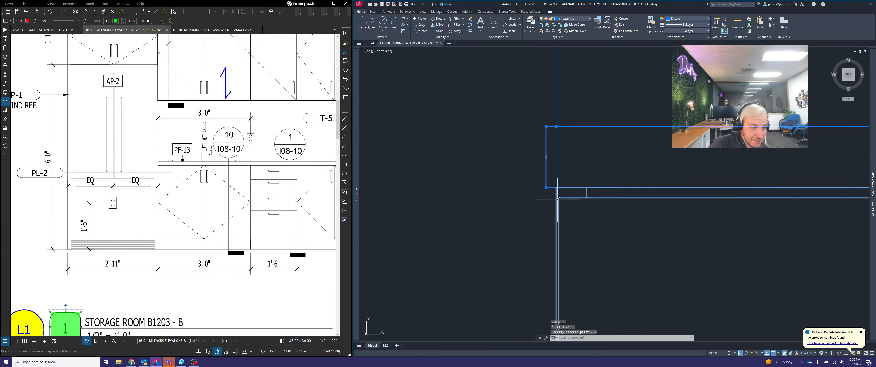
{"action": "key", "text": "Escape"}
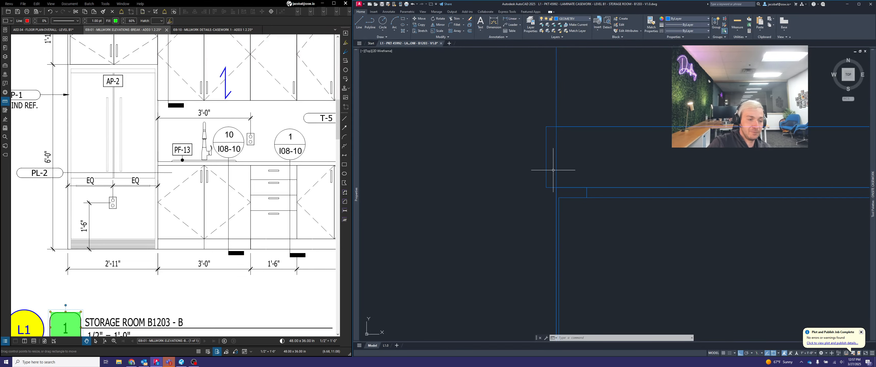
Examine both ends of the countertop against the finished-end sink base and the single-front end cabinet
{"action": "scroll", "coordinate": [578, 198], "scroll_direction": "down", "scroll_amount": 5}
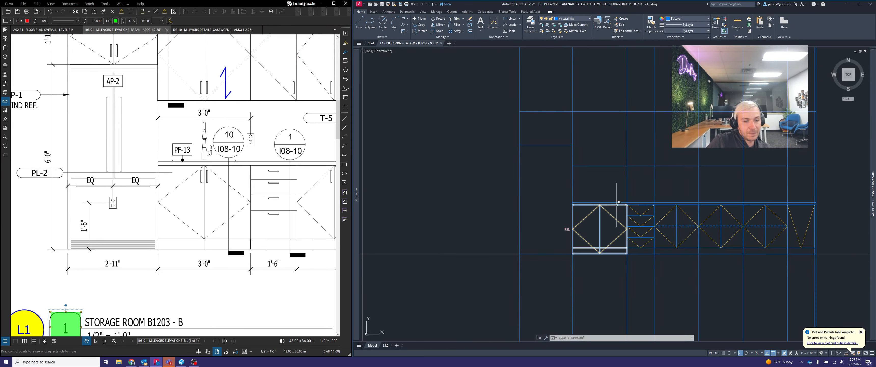
{"action": "middle_click_drag", "start_coordinate": [616, 204], "coordinate": [579, 225]}
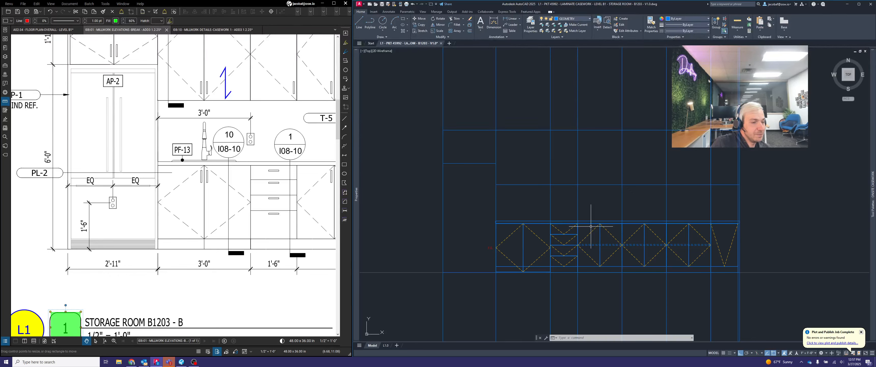
{"action": "scroll", "coordinate": [498, 251], "scroll_direction": "up", "scroll_amount": 4}
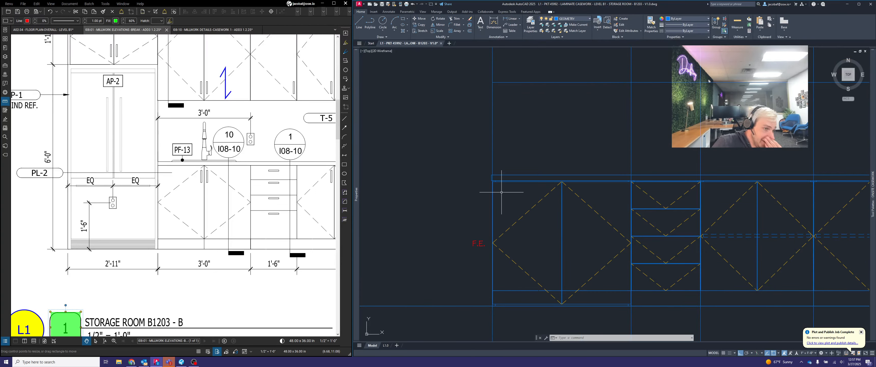
{"action": "scroll", "coordinate": [497, 182], "scroll_direction": "up", "scroll_amount": 1}
{"action": "scroll", "coordinate": [484, 166], "scroll_direction": "up", "scroll_amount": 1}
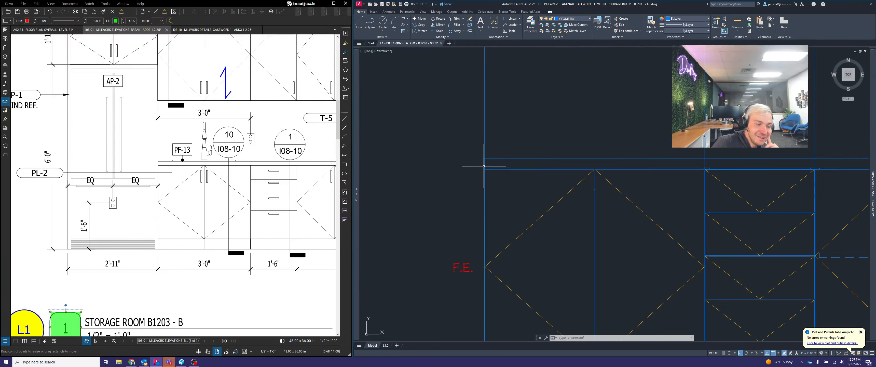
{"action": "scroll", "coordinate": [496, 186], "scroll_direction": "down", "scroll_amount": 4}
{"action": "middle_click_drag", "start_coordinate": [757, 224], "coordinate": [463, 223]}
{"action": "scroll", "coordinate": [570, 176], "scroll_direction": "up", "scroll_amount": 6}
{"action": "scroll", "coordinate": [629, 171], "scroll_direction": "up", "scroll_amount": 2}
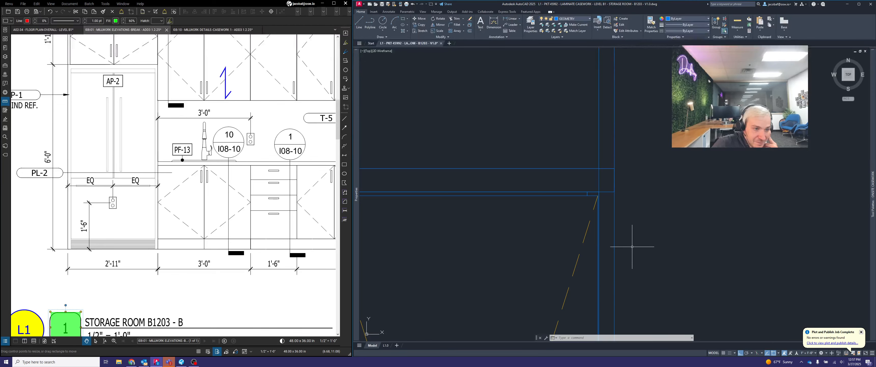
{"action": "scroll", "coordinate": [632, 247], "scroll_direction": "down", "scroll_amount": 5}
{"action": "scroll", "coordinate": [646, 218], "scroll_direction": "up", "scroll_amount": 6}
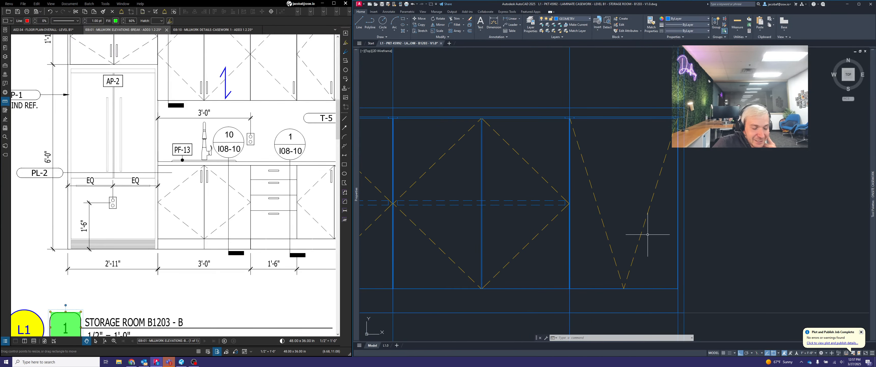
Try the RIGHT FILLER option on the single-front end cabinet and examine its fit at the outer layout line
{"action": "middle_click_drag", "start_coordinate": [648, 234], "coordinate": [610, 230]}
{"action": "left_click", "coordinate": [609, 227]}
{"action": "left_click", "coordinate": [586, 196]}
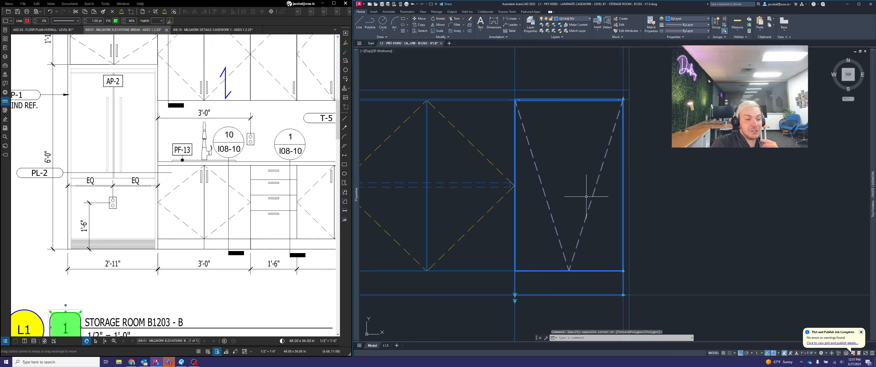
{"action": "left_click", "coordinate": [515, 295]}
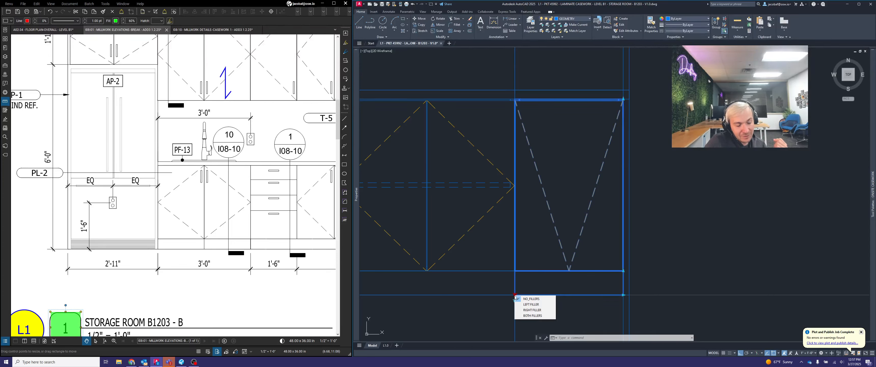
{"action": "left_click", "coordinate": [537, 311]}
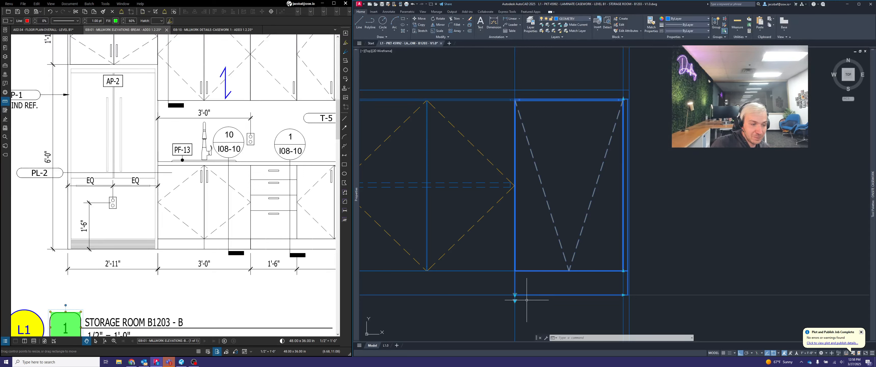
{"action": "left_click", "coordinate": [515, 301]}
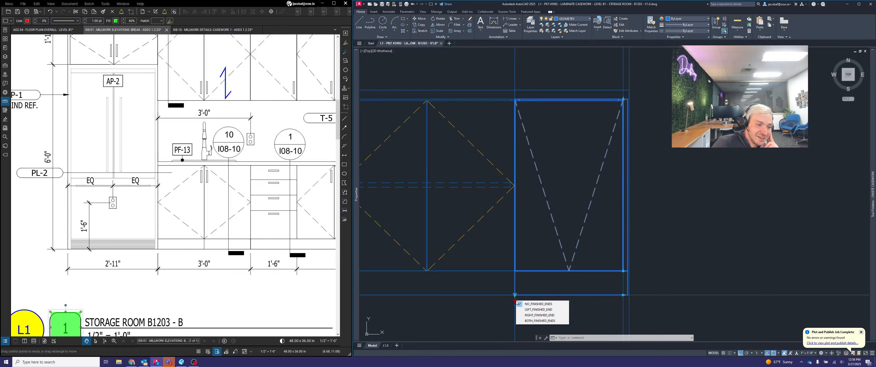
{"action": "left_click", "coordinate": [535, 286]}
{"action": "left_click", "coordinate": [560, 284]}
{"action": "scroll", "coordinate": [620, 273], "scroll_direction": "up", "scroll_amount": 6}
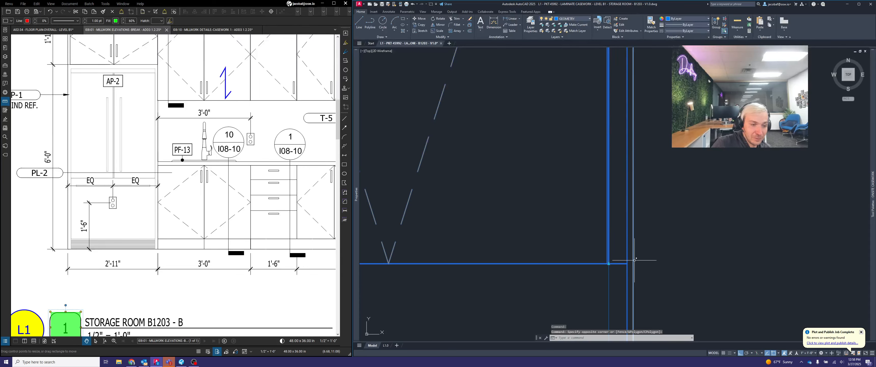
{"action": "scroll", "coordinate": [701, 245], "scroll_direction": "down", "scroll_amount": 4}
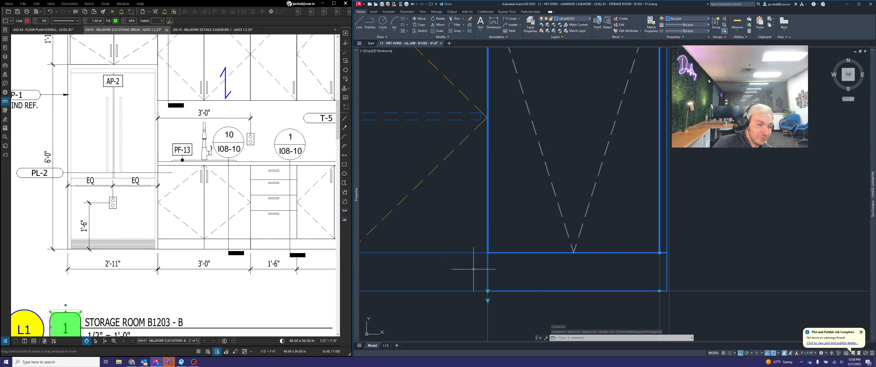
Set the single-front end cabinet back to NO FILLERS and deselect it
{"action": "left_click", "coordinate": [488, 291]}
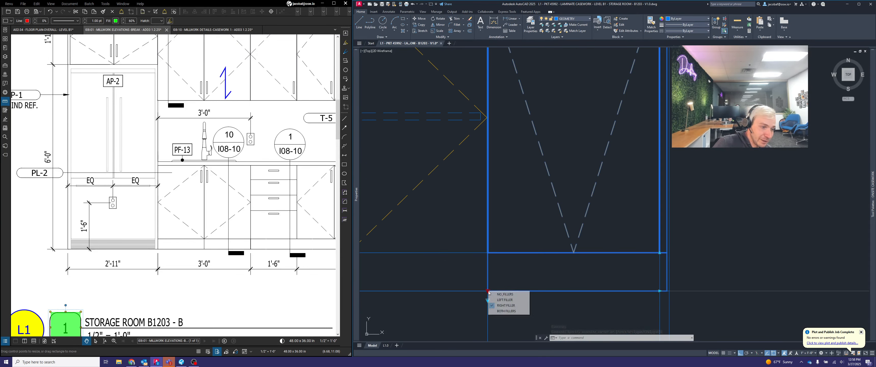
{"action": "left_click", "coordinate": [505, 296]}
{"action": "scroll", "coordinate": [687, 282], "scroll_direction": "down", "scroll_amount": 4}
{"action": "key", "text": "Escape"}
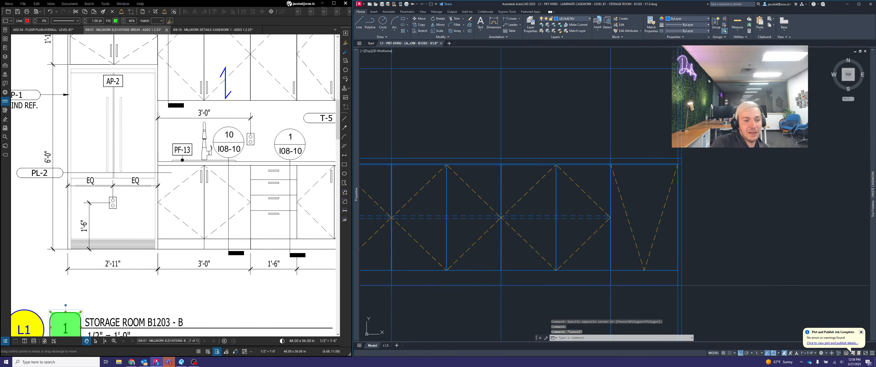
Compare the drafted base run with the Storage Room B1203 - B elevation, focusing on the upper cabinets near the refrigerator
{"action": "middle_click_drag", "start_coordinate": [644, 283], "coordinate": [730, 295]}
{"action": "scroll", "coordinate": [687, 264], "scroll_direction": "down", "scroll_amount": 2}
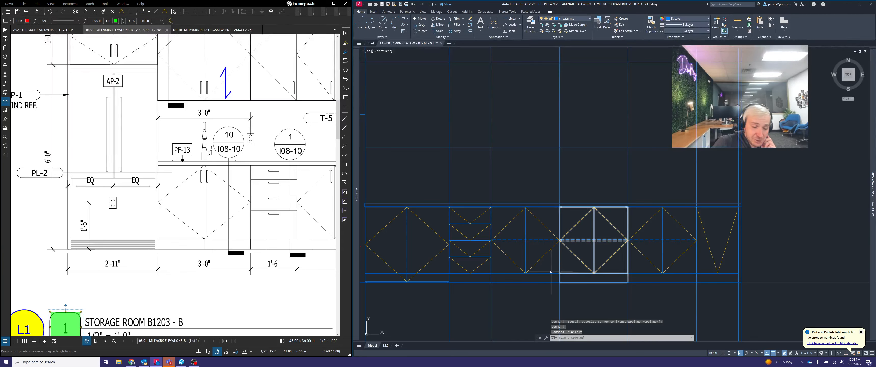
{"action": "middle_click_drag", "start_coordinate": [549, 272], "coordinate": [654, 268]}
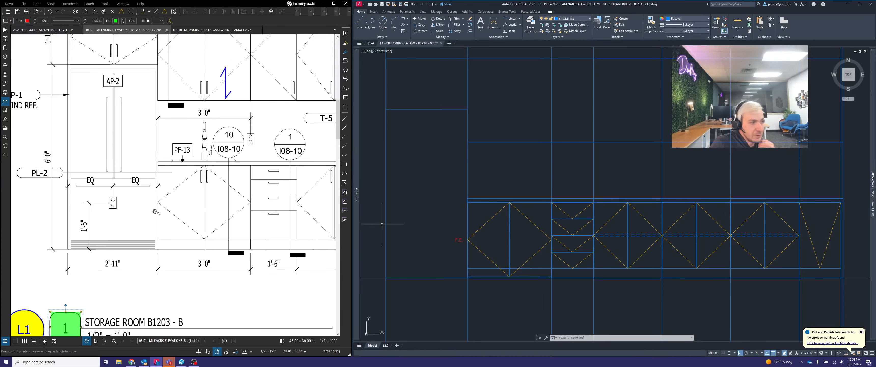
{"action": "scroll", "coordinate": [153, 208], "scroll_direction": "down", "scroll_amount": 3}
{"action": "scroll", "coordinate": [155, 206], "scroll_direction": "up", "scroll_amount": 2}
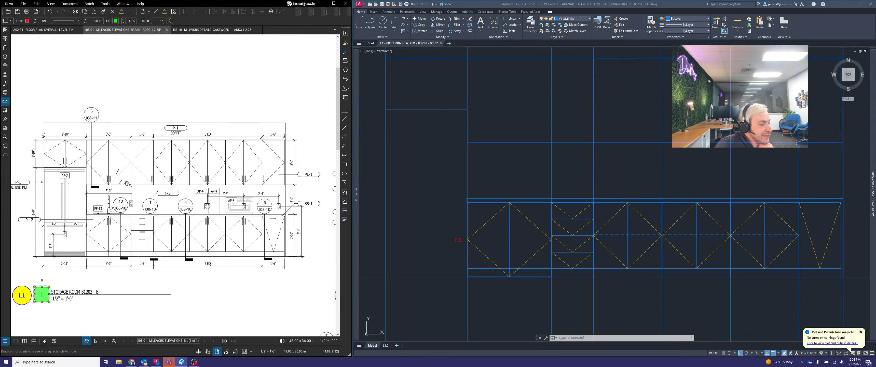
{"action": "scroll", "coordinate": [538, 211], "scroll_direction": "down", "scroll_amount": 2}
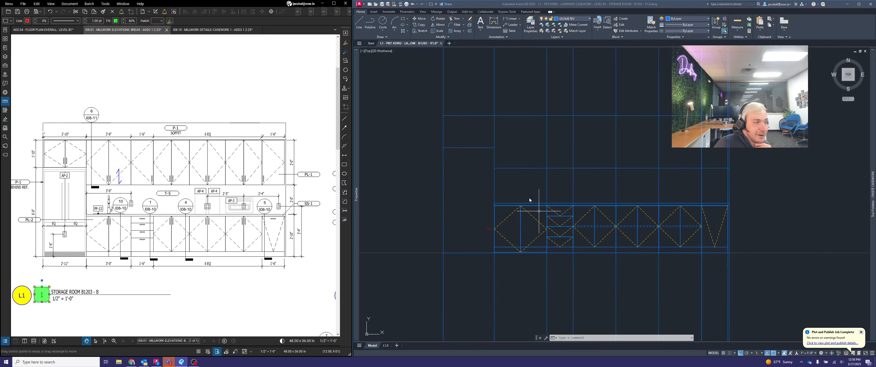
{"action": "middle_click_drag", "start_coordinate": [523, 161], "coordinate": [554, 198]}
{"action": "scroll", "coordinate": [554, 198], "scroll_direction": "up", "scroll_amount": 2}
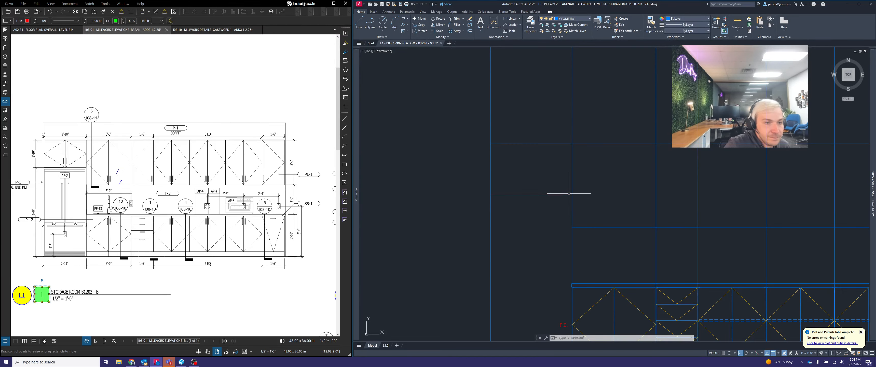
{"action": "scroll", "coordinate": [51, 154], "scroll_direction": "up", "scroll_amount": 2}
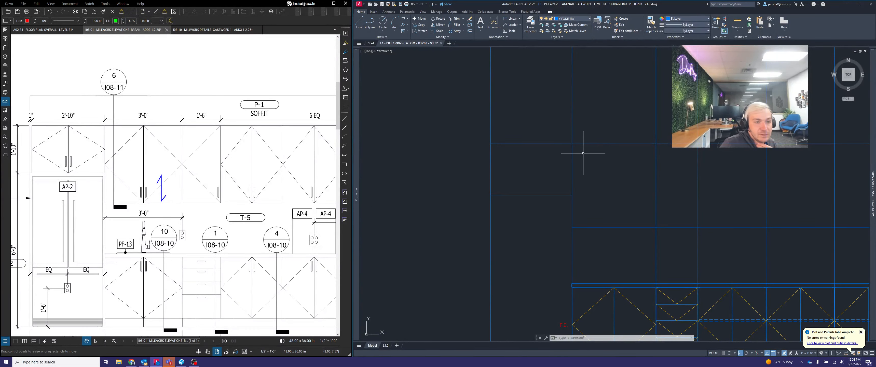
Insert a double-door upper cabinet and move its upper-left corner to the top-left layout intersection above the refrigerator
{"action": "mouse_move", "coordinate": [872, 139]}
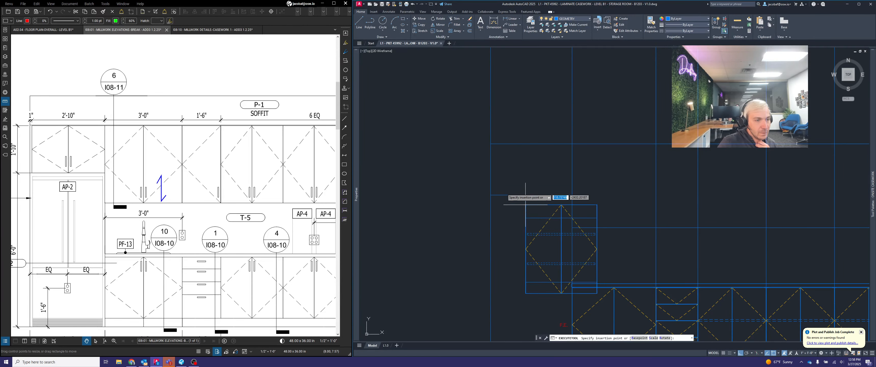
{"action": "left_click", "coordinate": [388, 112]}
{"action": "left_click", "coordinate": [454, 231]}
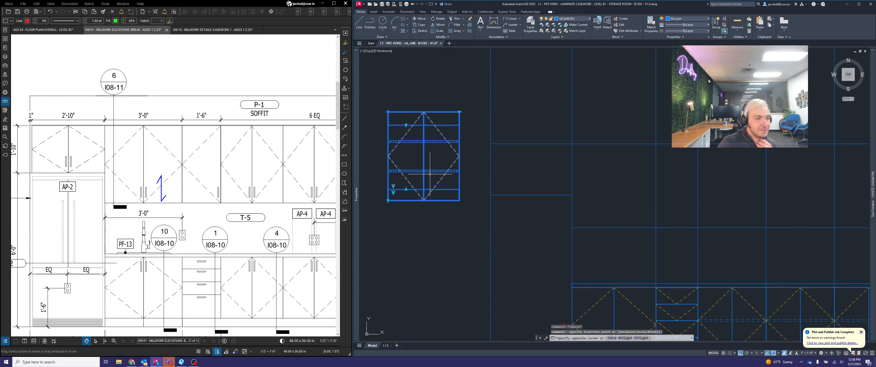
{"action": "left_click", "coordinate": [394, 194]}
{"action": "type", "text": "m"}
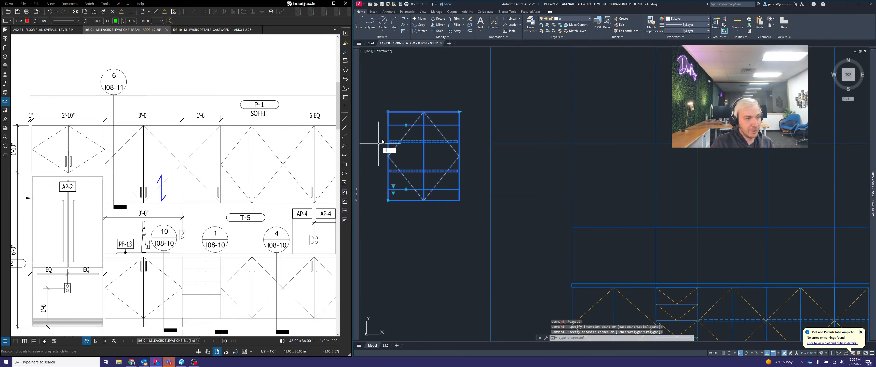
{"action": "key", "text": "Return"}
{"action": "scroll", "coordinate": [386, 111], "scroll_direction": "up", "scroll_amount": 8}
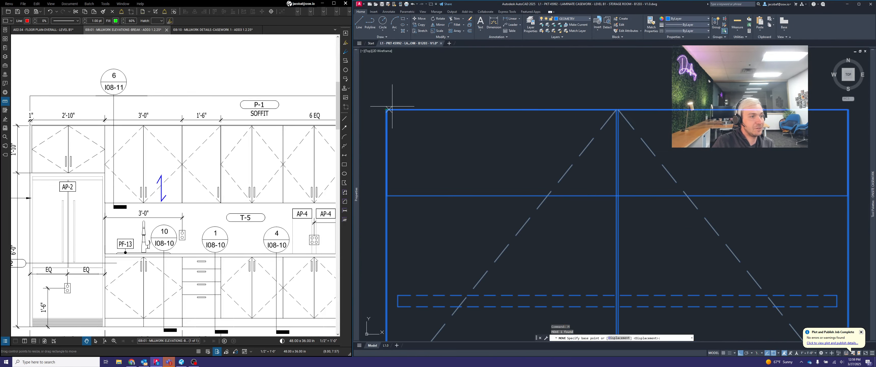
{"action": "scroll", "coordinate": [386, 110], "scroll_direction": "up", "scroll_amount": 5}
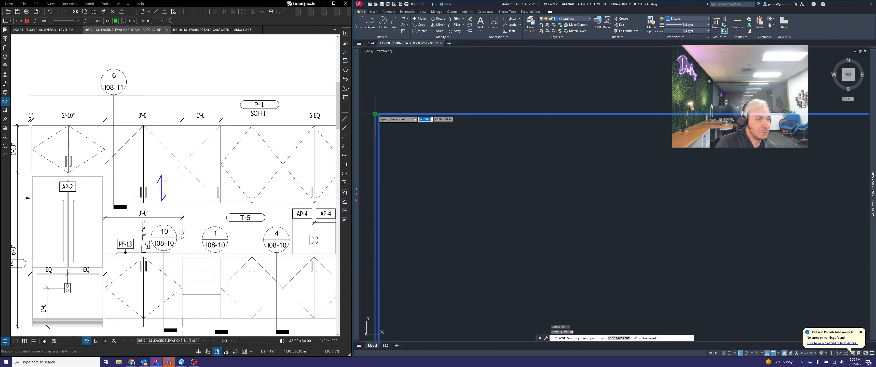
{"action": "left_click", "coordinate": [375, 113]}
{"action": "scroll", "coordinate": [375, 114], "scroll_direction": "down", "scroll_amount": 6}
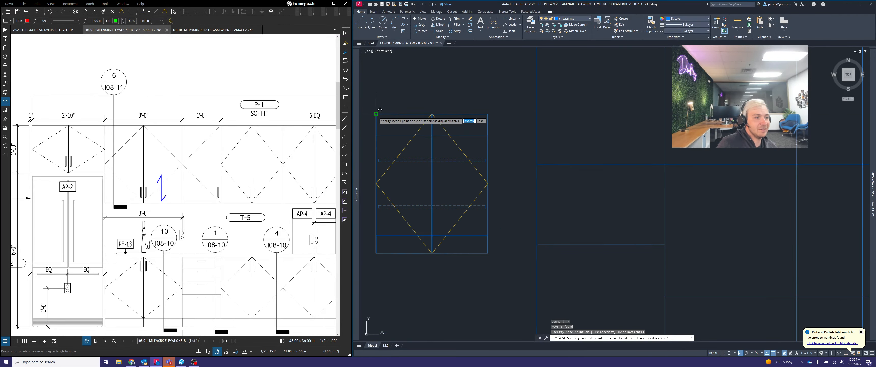
{"action": "left_click", "coordinate": [474, 142]}
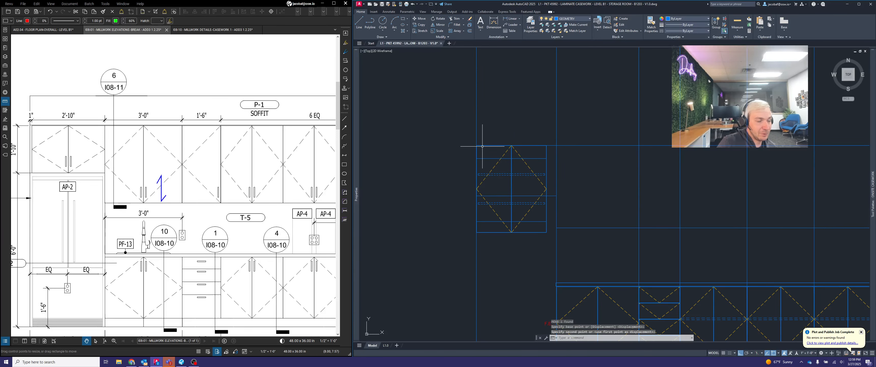
{"action": "scroll", "coordinate": [476, 144], "scroll_direction": "up", "scroll_amount": 6}
{"action": "scroll", "coordinate": [469, 146], "scroll_direction": "down", "scroll_amount": 6}
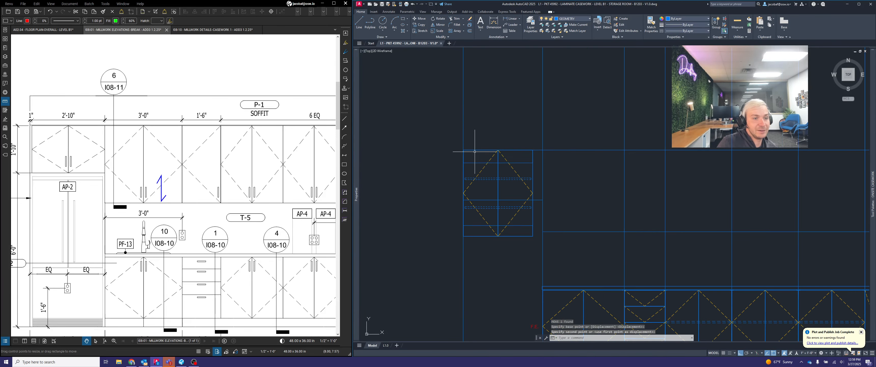
Set the valance option of the upper cabinet above the refrigerator to BOTTOM VALANCE
{"action": "left_click", "coordinate": [615, 174]}
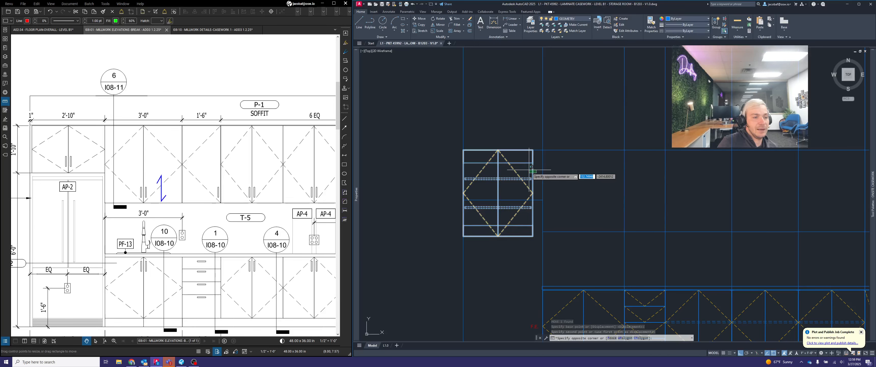
{"action": "left_click", "coordinate": [528, 179]}
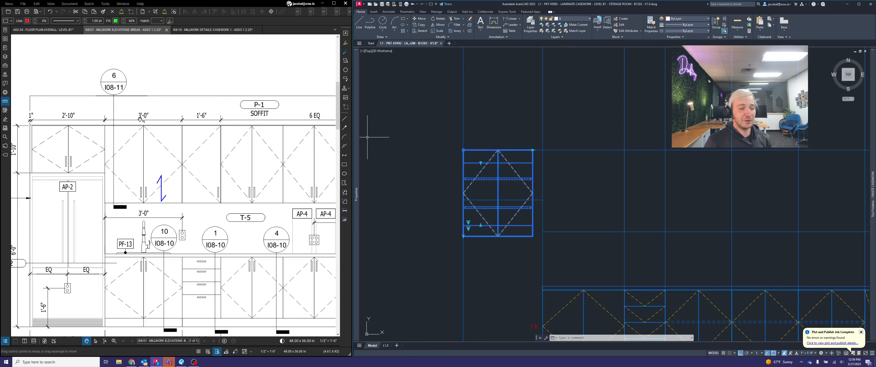
{"action": "left_click", "coordinate": [470, 222]}
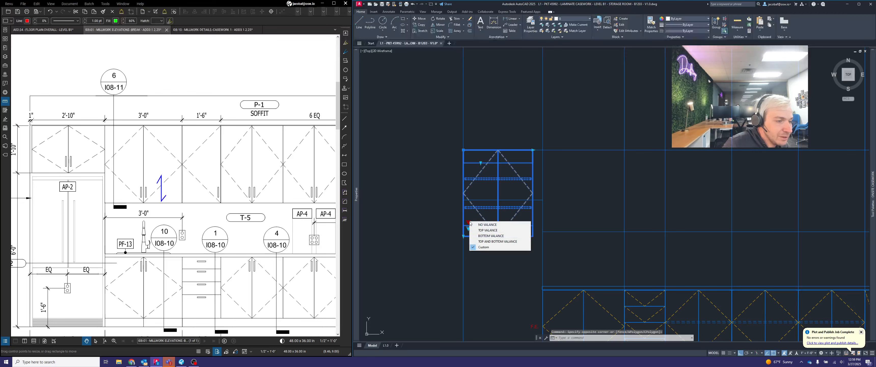
{"action": "left_click", "coordinate": [470, 220]}
{"action": "left_click", "coordinate": [475, 211]}
{"action": "left_click", "coordinate": [475, 210]}
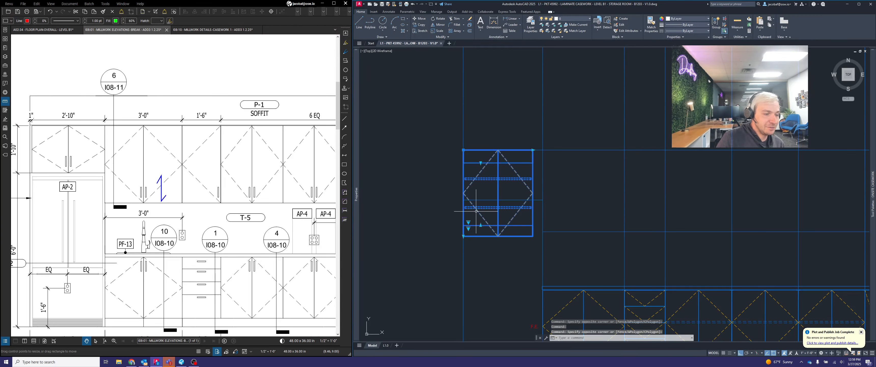
{"action": "left_click", "coordinate": [468, 228]}
{"action": "left_click", "coordinate": [479, 210]}
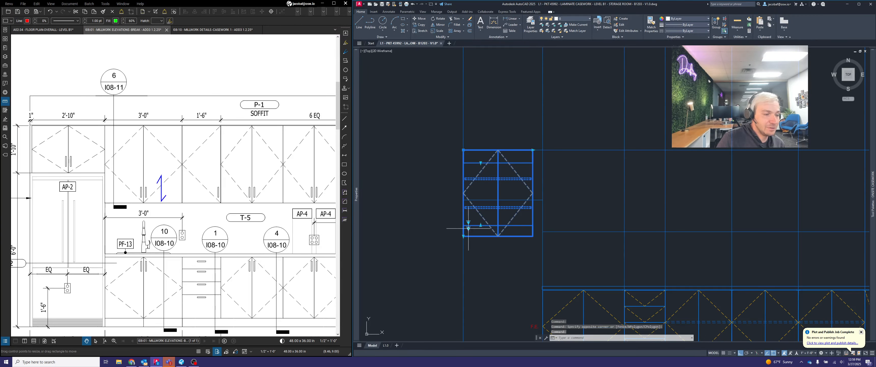
{"action": "left_click", "coordinate": [468, 222]}
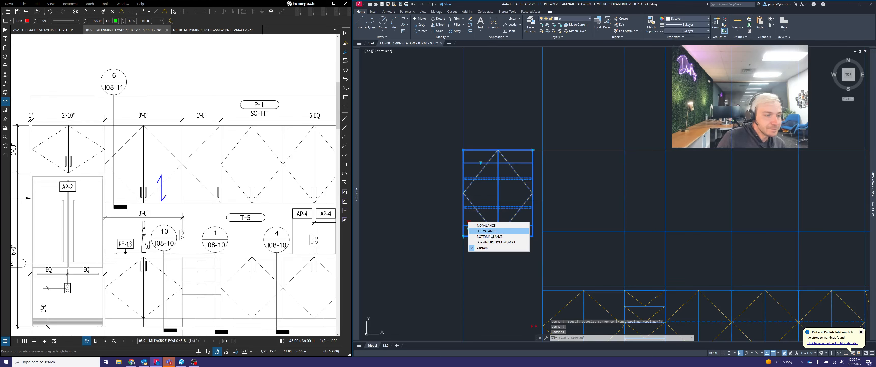
{"action": "left_click", "coordinate": [491, 237]}
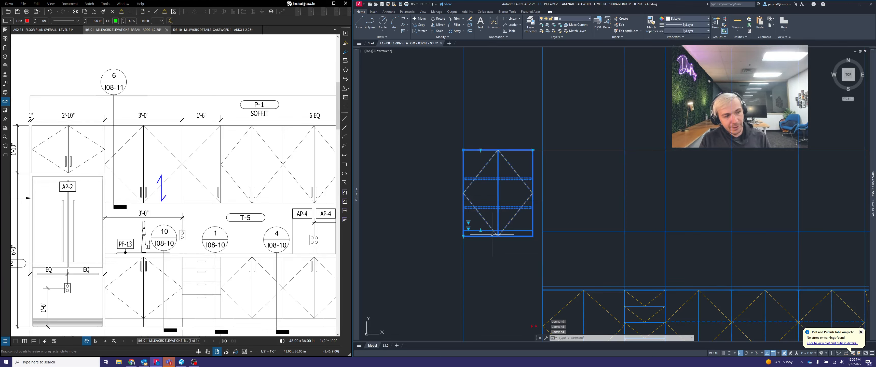
Move the upper cabinet above the refrigerator straight down 0.75
{"action": "key", "text": "Escape"}
{"action": "type", "text": "m"}
{"action": "key", "text": "space"}
{"action": "left_click", "coordinate": [536, 180]}
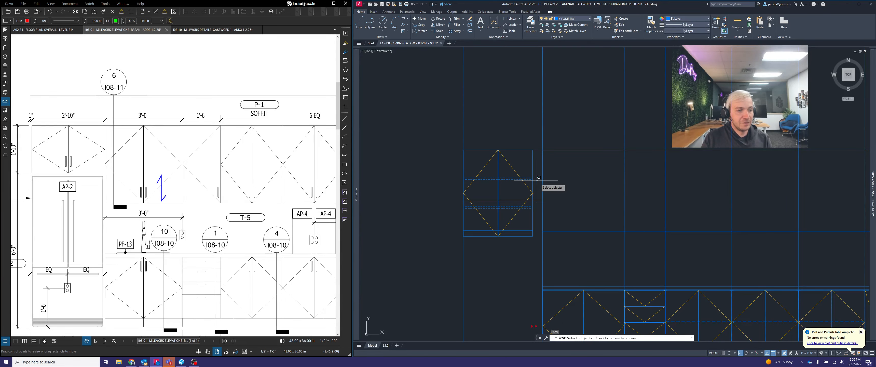
{"action": "left_click", "coordinate": [532, 180]}
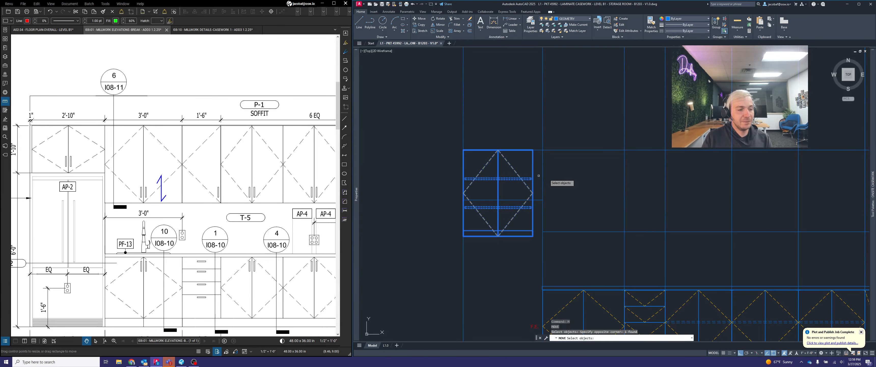
{"action": "key", "text": "space"}
{"action": "left_click", "coordinate": [588, 167]}
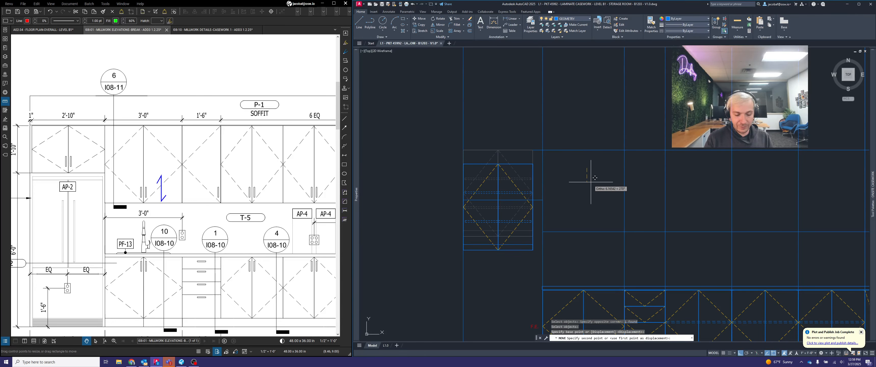
{"action": "type", "text": ".75"}
{"action": "key", "text": "Return"}
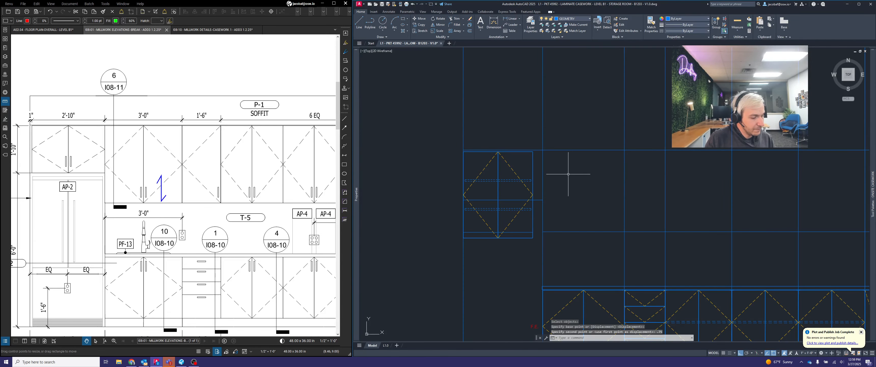
Stretch the upper cabinet's width to the vertical layout line at the right side of the refrigerator bay
{"action": "scroll", "coordinate": [545, 161], "scroll_direction": "up", "scroll_amount": 2}
{"action": "left_click", "coordinate": [532, 161]}
{"action": "left_click", "coordinate": [511, 156]}
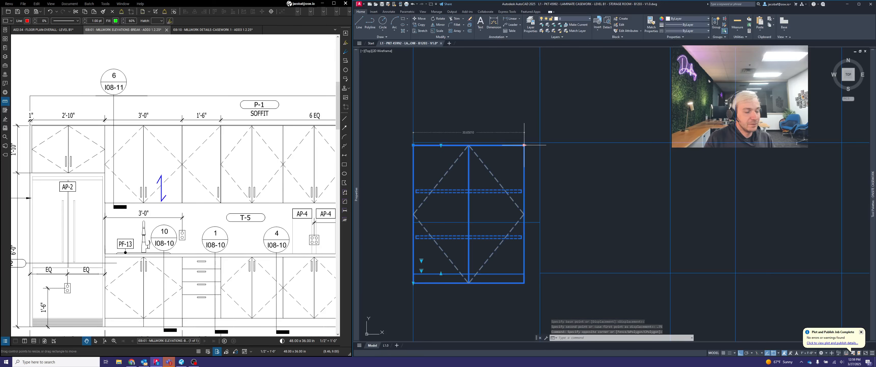
{"action": "left_click", "coordinate": [524, 144]}
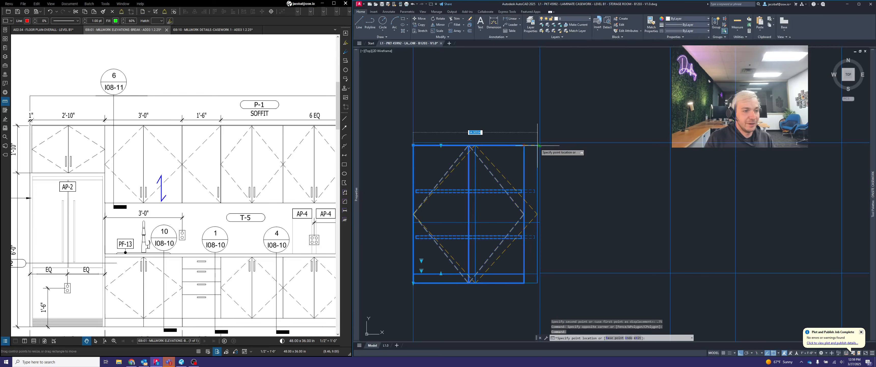
Move the upper cabinet above the refrigerator 1 to the right and pull its right side back to the bay's vertical layout line
{"action": "left_click", "coordinate": [413, 145]}
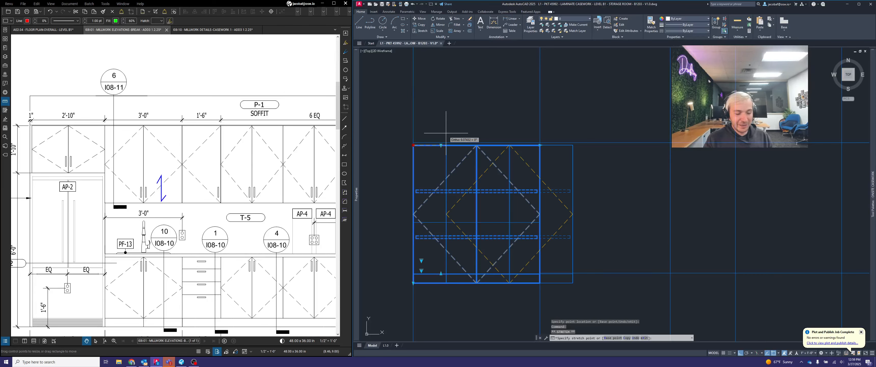
{"action": "type", "text": "1"}
{"action": "key", "text": "Return"}
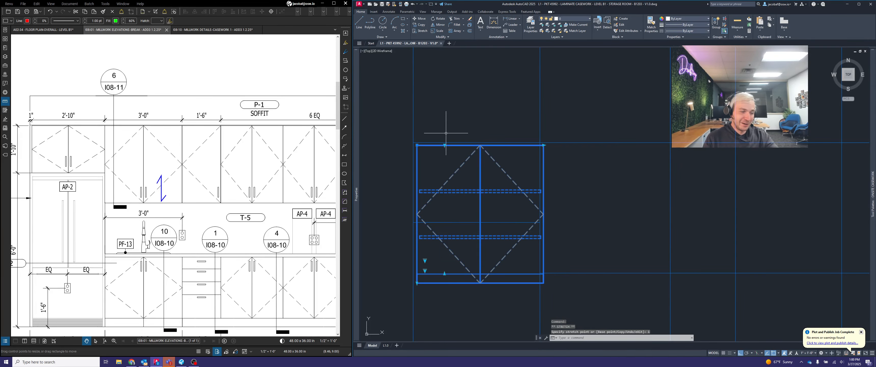
{"action": "scroll", "coordinate": [541, 144], "scroll_direction": "up", "scroll_amount": 4}
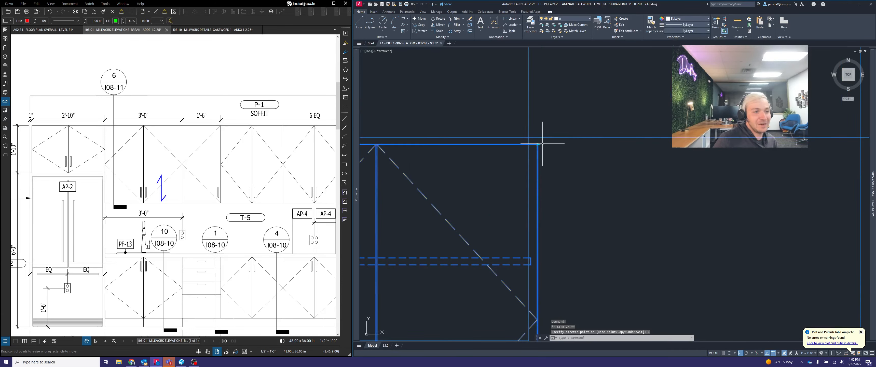
{"action": "left_click", "coordinate": [537, 144]}
{"action": "scroll", "coordinate": [583, 132], "scroll_direction": "down", "scroll_amount": 6}
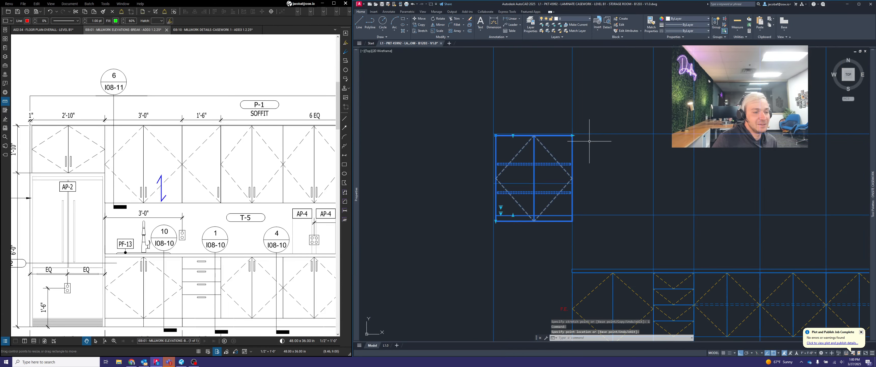
Shorten the upper cabinet's height by raising its bottom edge to the horizontal layout line above the refrigerator
{"action": "scroll", "coordinate": [502, 216], "scroll_direction": "up", "scroll_amount": 4}
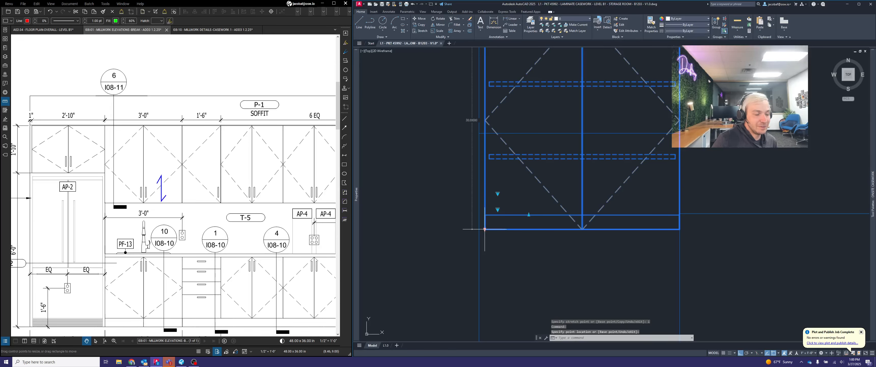
{"action": "left_click", "coordinate": [485, 229]}
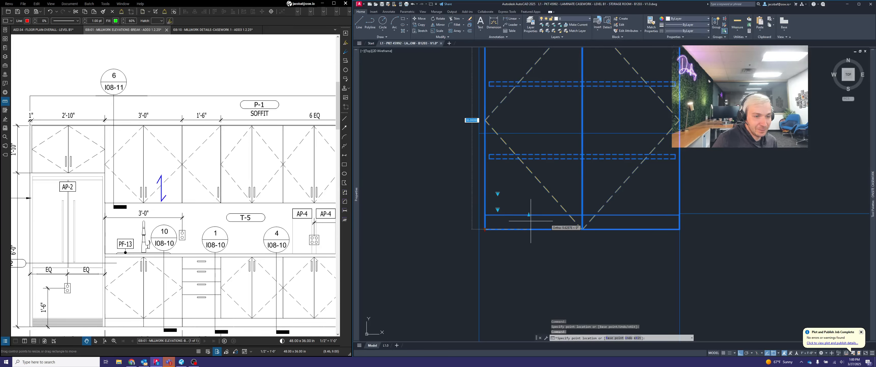
{"action": "scroll", "coordinate": [626, 185], "scroll_direction": "down", "scroll_amount": 4}
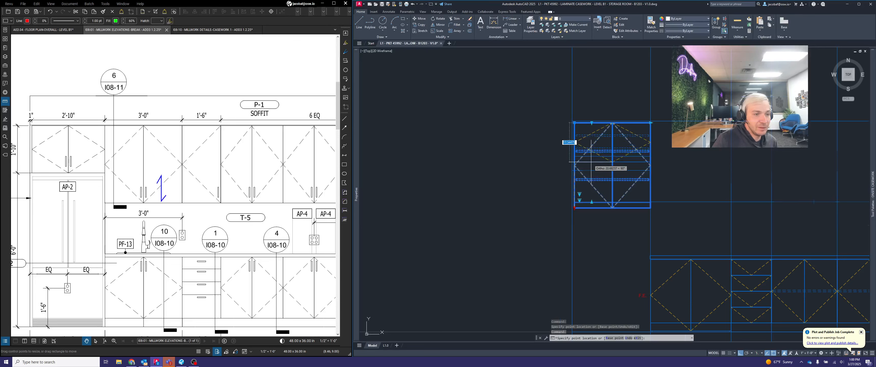
{"action": "scroll", "coordinate": [575, 170], "scroll_direction": "up", "scroll_amount": 2}
{"action": "left_click", "coordinate": [593, 173]}
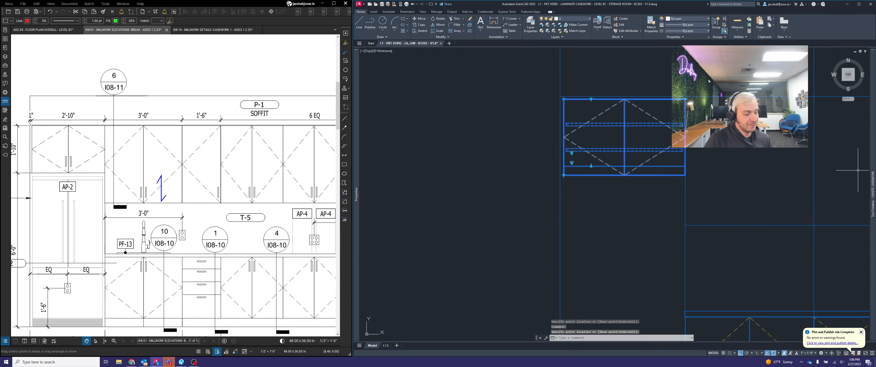